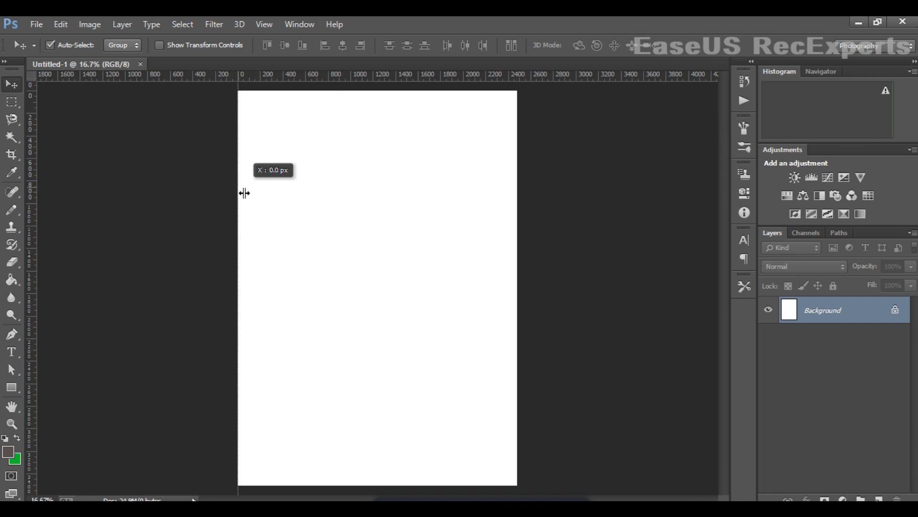
Step: Place guides along all four edges of the blank page
left_click_drag(268, 78, 268, 91)
left_click_drag(32, 152, 519, 150)
left_click_drag(476, 77, 603, 484)
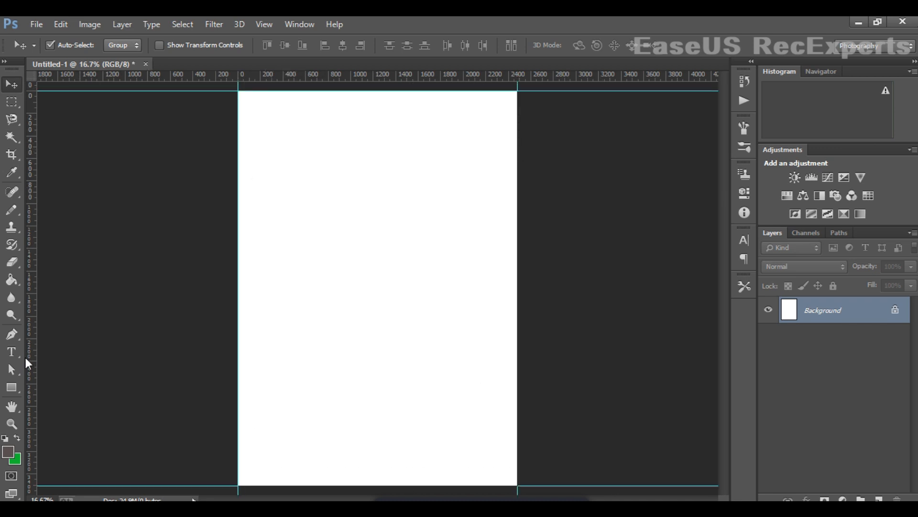
Step: Draw an orange ellipse about 2529 by 2652 px and move it partly off the page's top-right corner
left_click(11, 387)
left_click(87, 414)
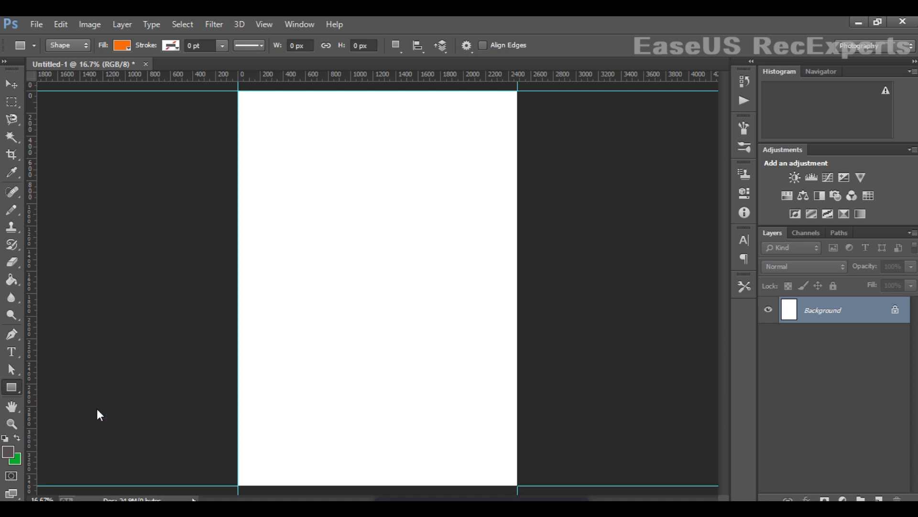
left_click_drag(375, 98, 513, 254)
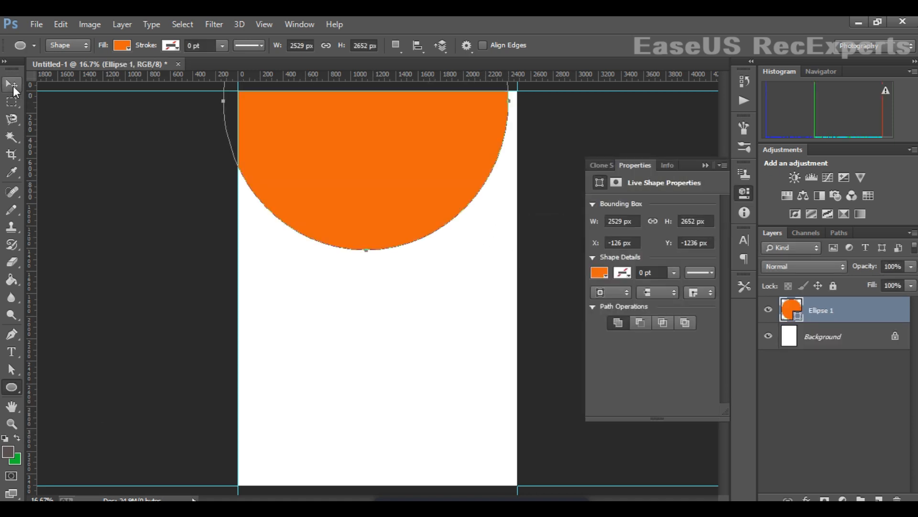
left_click(11, 84)
left_click_drag(401, 130, 461, 121)
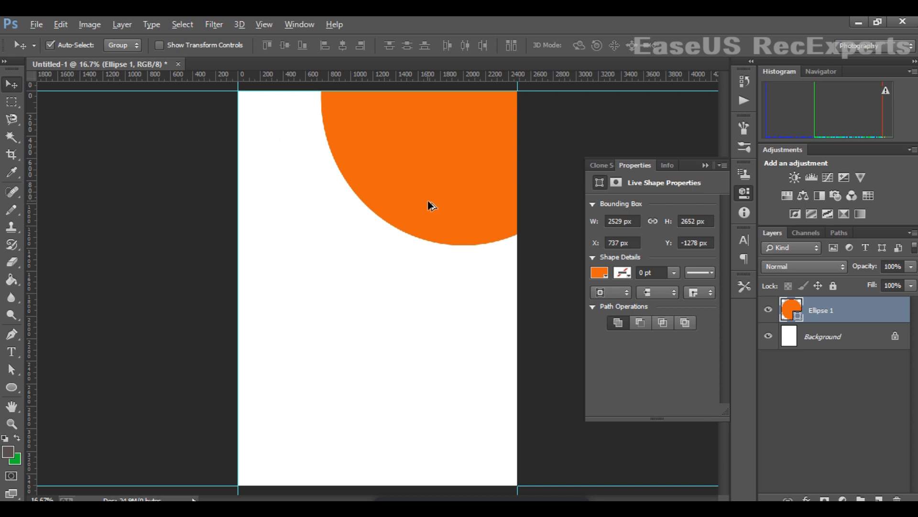
Step: Duplicate the orange ellipse slightly up and to the right, and recolour the copy black (000000)
left_click_drag(431, 206, 445, 192)
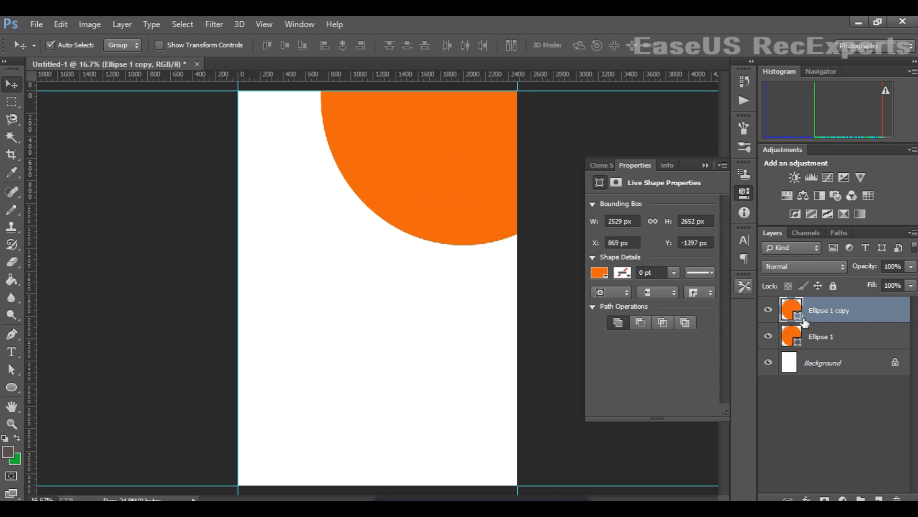
double_click(791, 310)
left_click(576, 432)
left_click(523, 463)
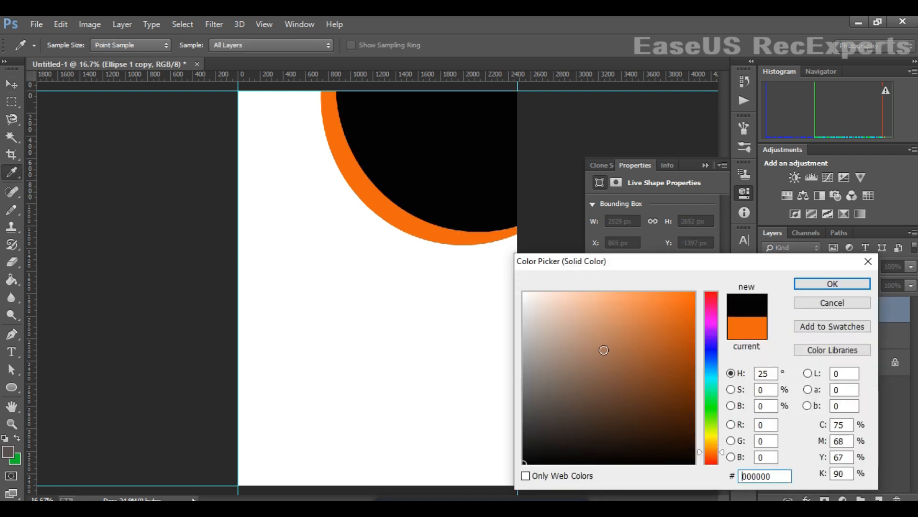
left_click(820, 284)
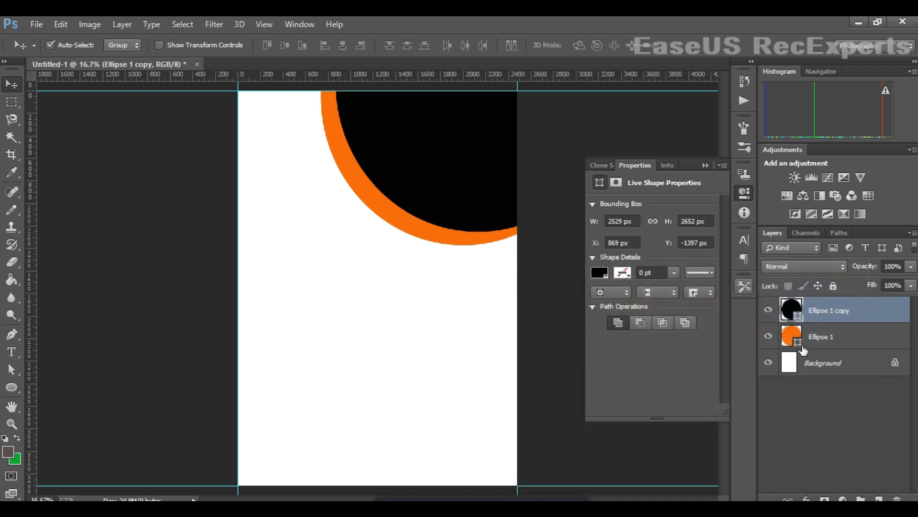
double_click(791, 337)
left_click(712, 350)
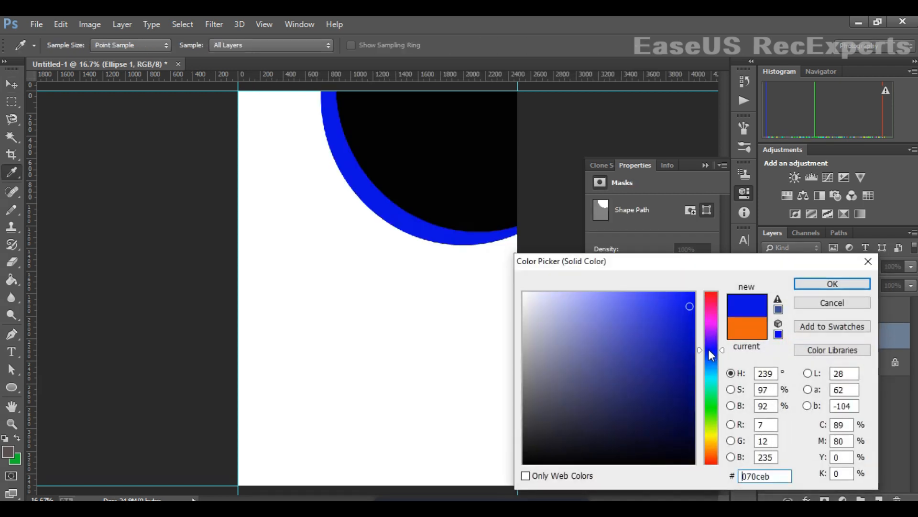
left_click(574, 404)
left_click(618, 393)
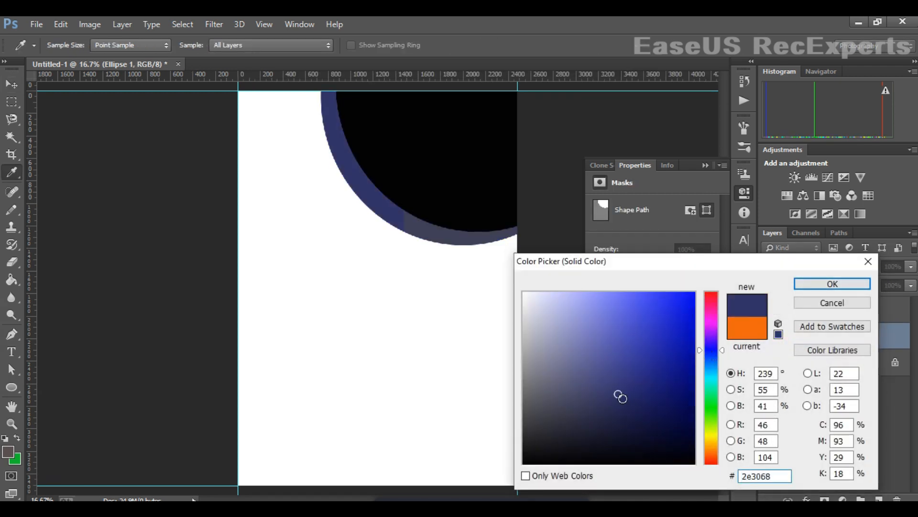
left_click(868, 262)
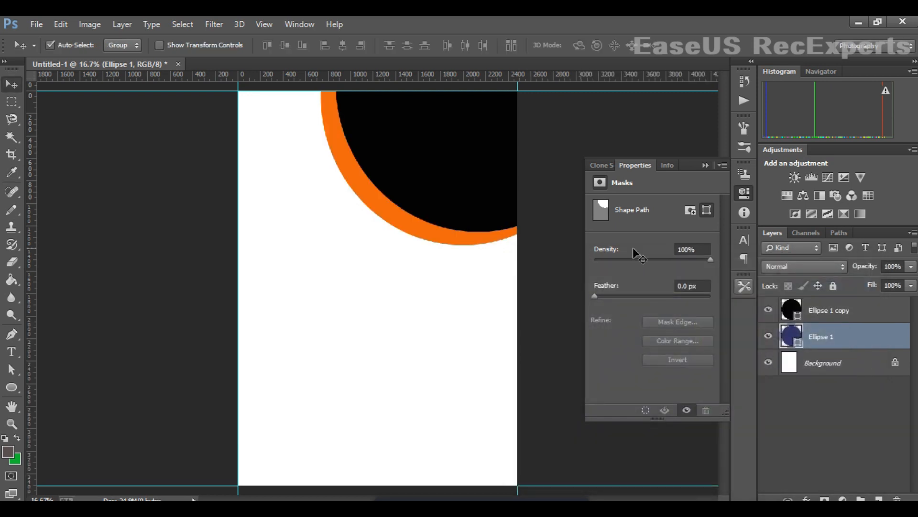
Step: Nudge the orange ellipse right and up to leave a thin rim around the black one, and group both ellipses
key("shift+Right")
key("shift+Right")
key("shift+Right")
key("shift+Right")
key("shift+Right")
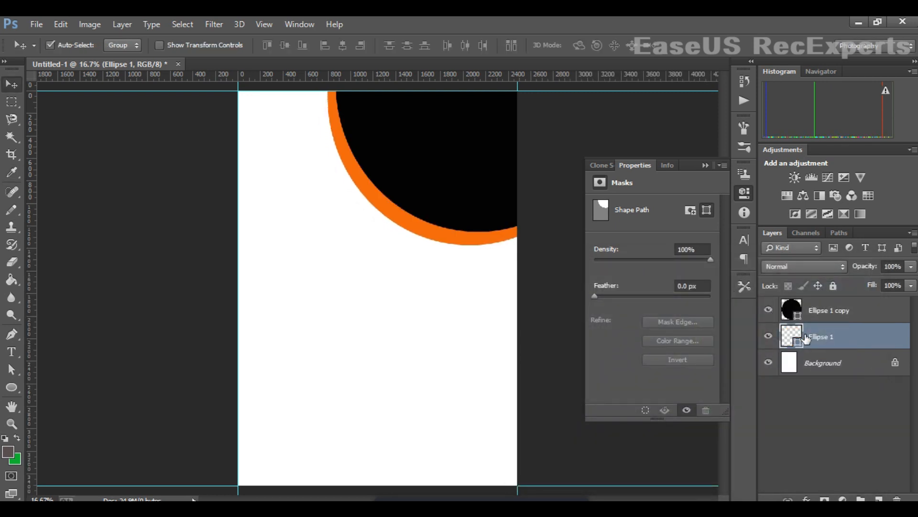
key("shift+Up")
key("shift+Right")
key("shift+Right")
key("shift+Right")
key("shift+Up")
key("shift+Up")
key("shift+Right")
key("shift+Right")
key("shift+Up")
key("shift+Up")
key("shift+Up")
key("shift+Up")
key("shift+Up")
key("shift+Right")
key("shift+Right")
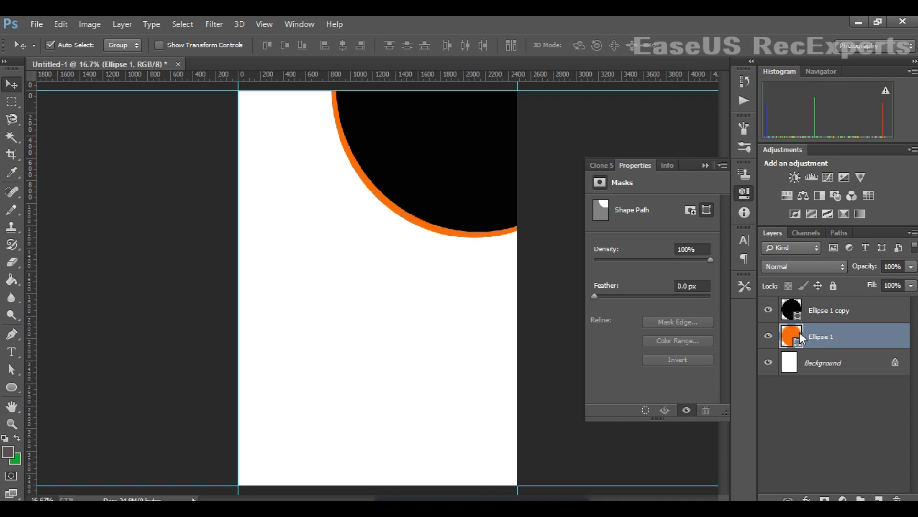
left_click(842, 318, "shift")
key("ctrl+g")
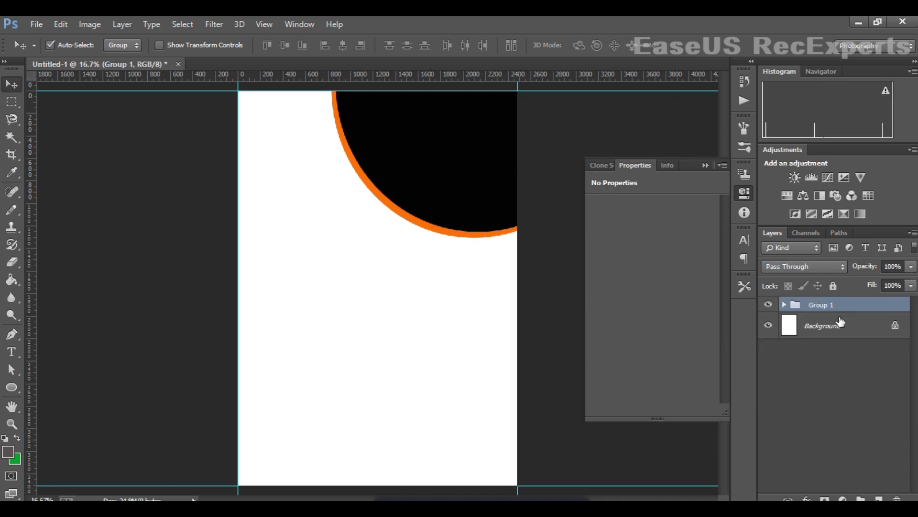
Step: Draw a rectangle about 1780 by 1950 px over the left and middle part of the page
left_click(18, 387)
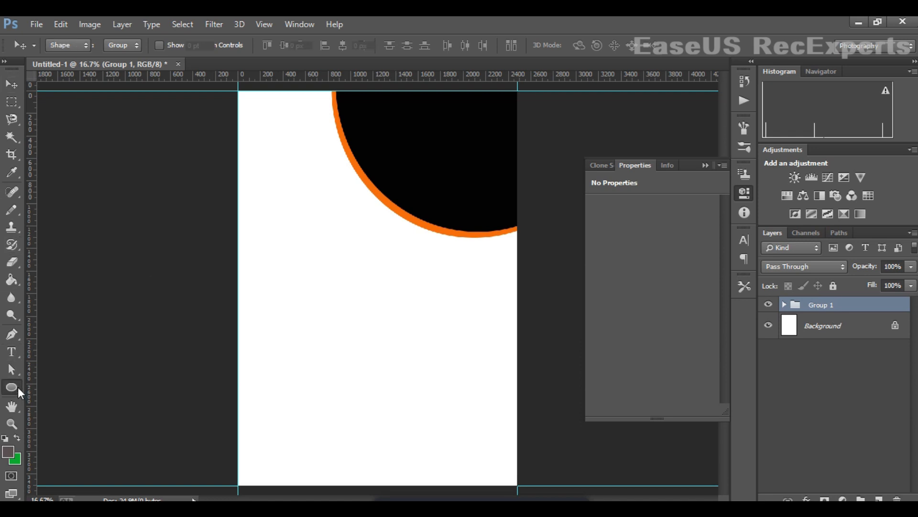
left_click(68, 386)
left_click_drag(246, 190, 453, 416)
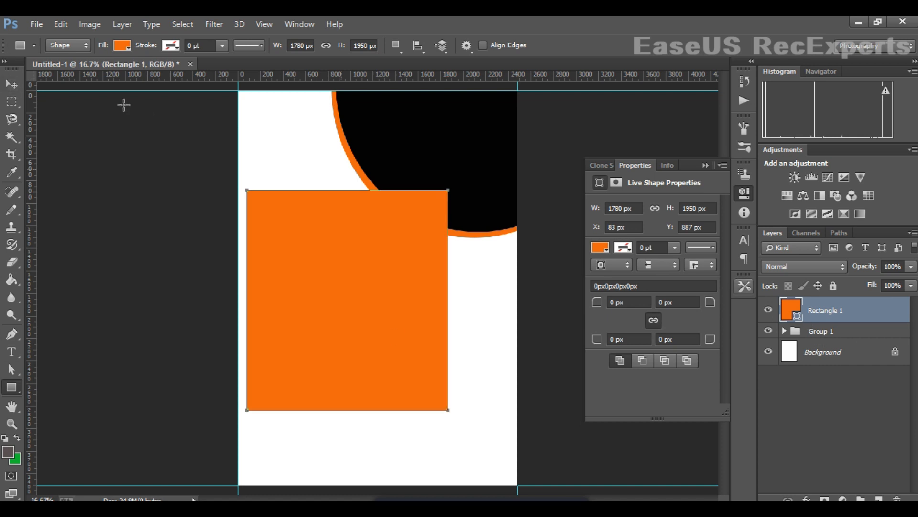
Step: Recolour the rectangle dark grey (585350)
double_click(799, 318)
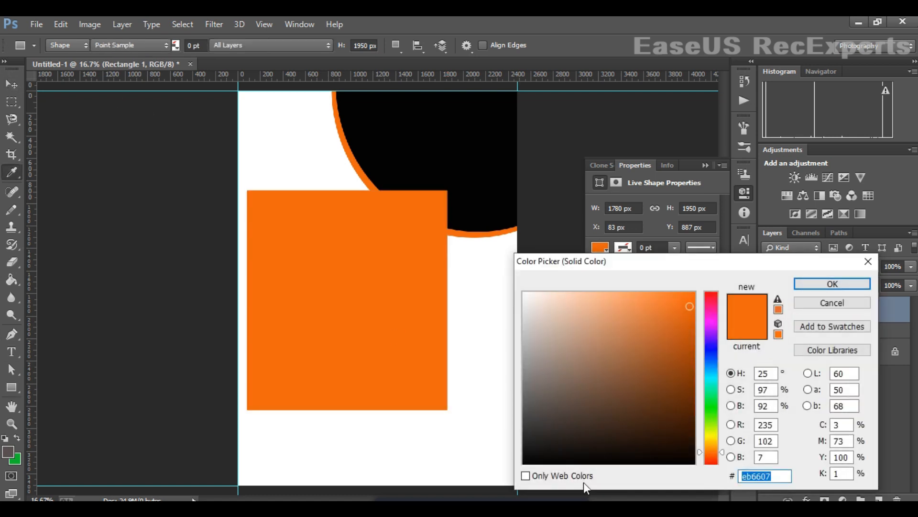
left_click(540, 425)
left_click(541, 406)
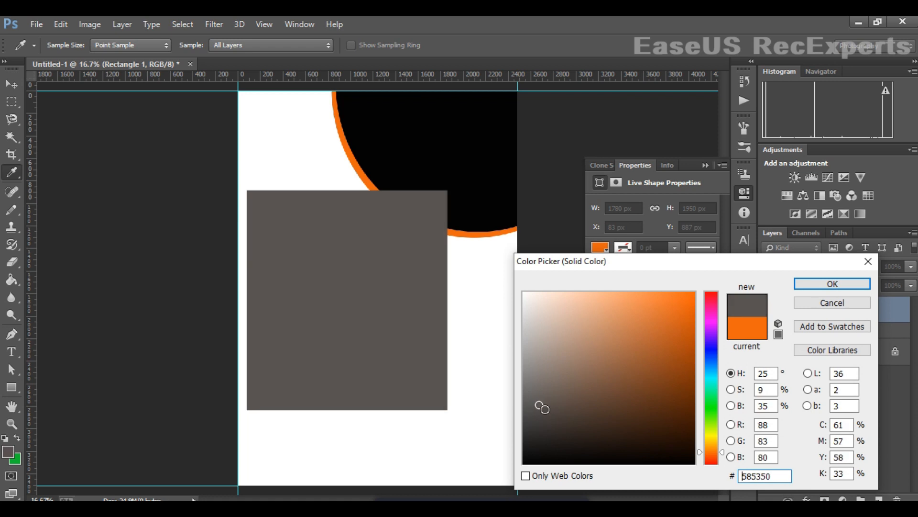
left_click(798, 287)
key("v")
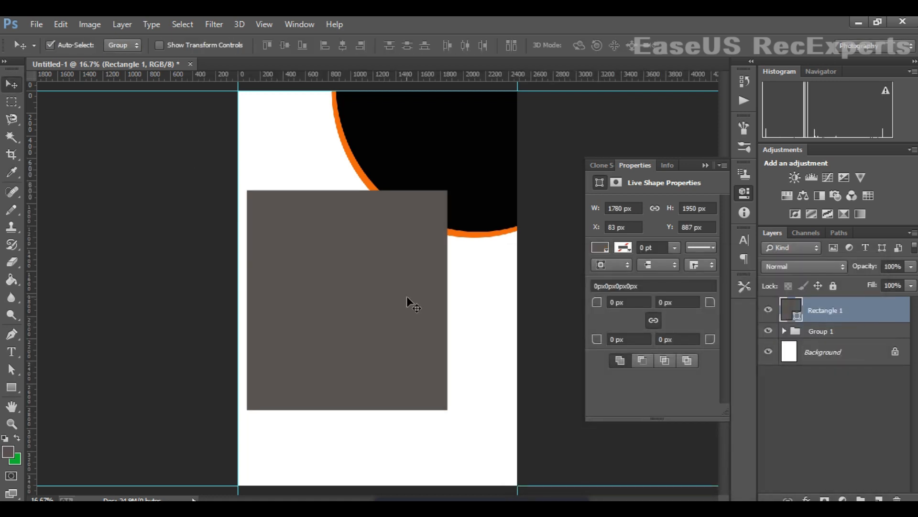
Step: Rotate the grey rectangle about 44°, stretch it to about 122% height over the page's top-left corner, and stack the ellipse group above it
key("ctrl+t")
left_click_drag(468, 141, 524, 211)
left_click_drag(385, 300, 293, 174)
left_click_drag(222, 308, 115, 262)
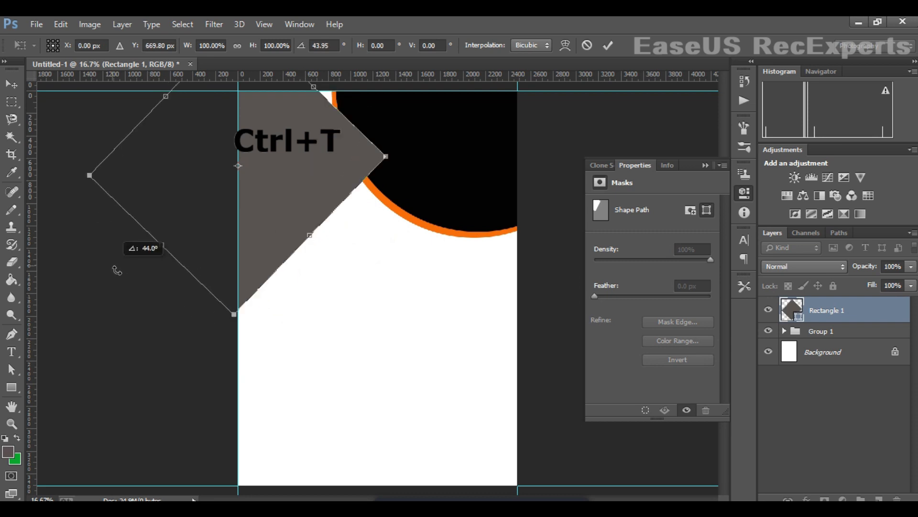
mouse_move(264, 206)
left_mouse_down()
mouse_move(277, 208)
mouse_move(265, 214)
mouse_move(271, 199)
left_mouse_up()
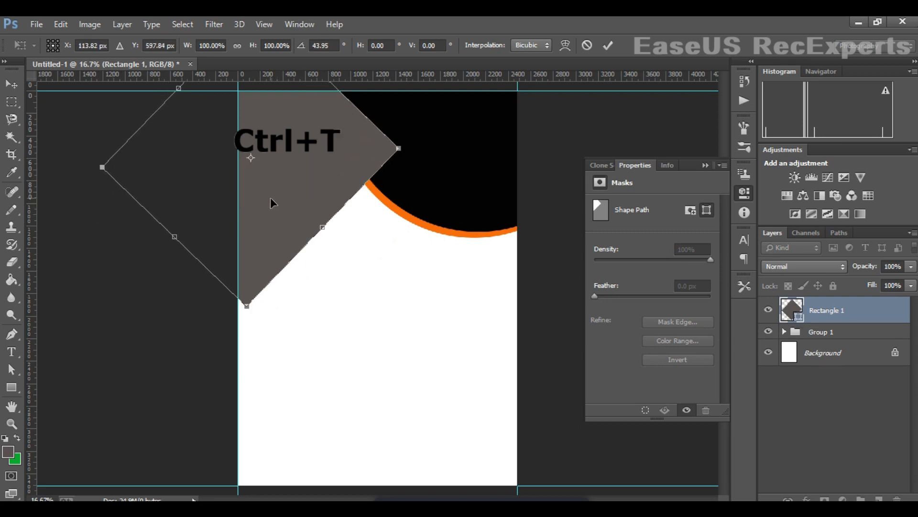
left_click_drag(181, 238, 140, 273)
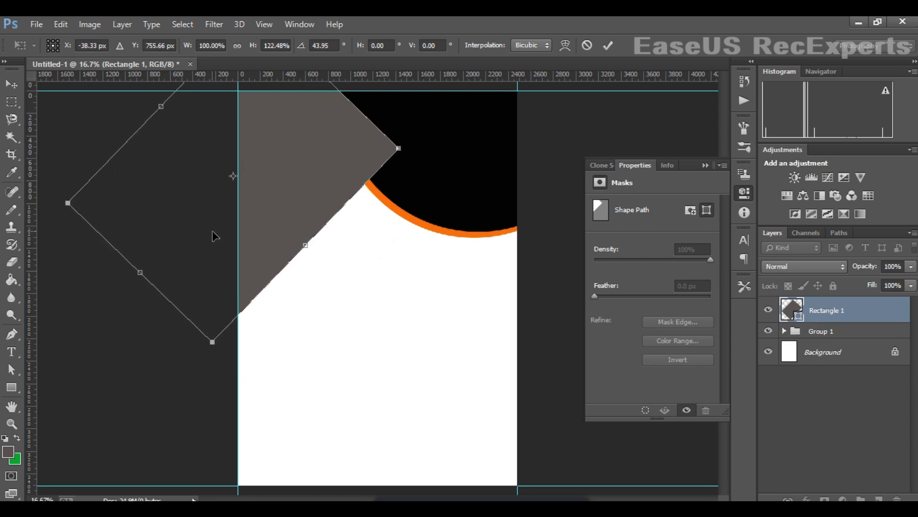
key("Return")
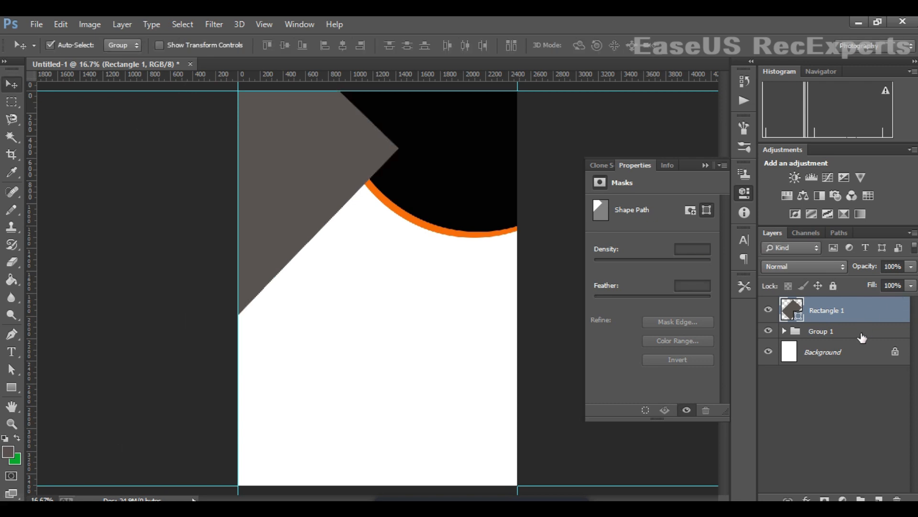
left_click_drag(864, 335, 857, 315)
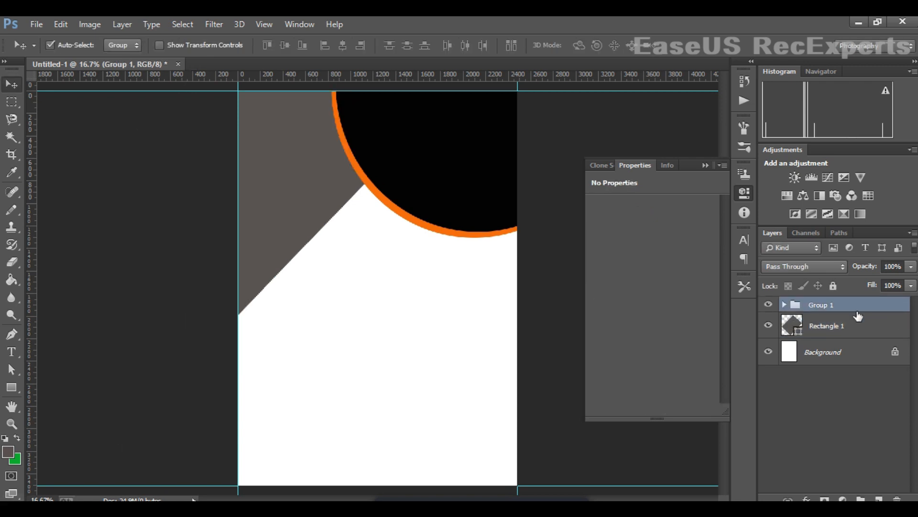
Step: Duplicate the grey rectangle slightly offset and recolour the lower one orange (eb6607), sampled from the ellipse rim, as a thin diagonal edge
left_click(813, 337)
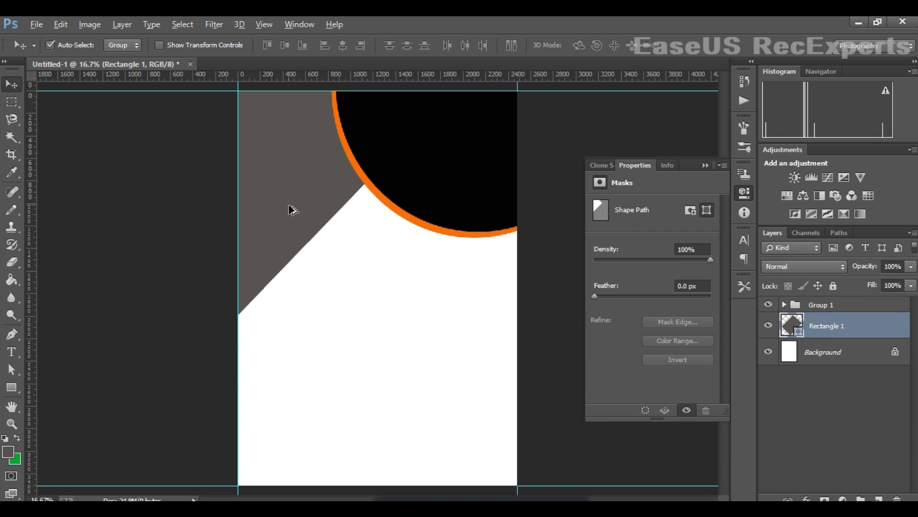
key("ctrl+j")
double_click(799, 355)
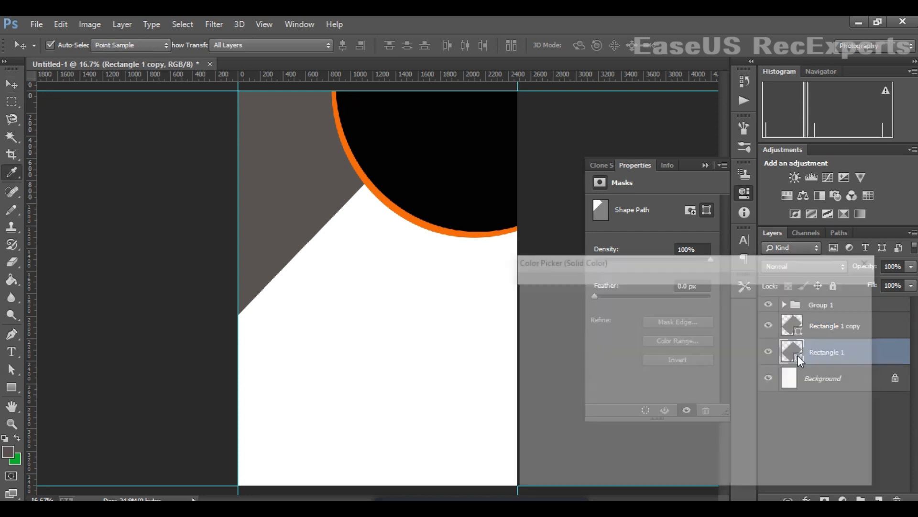
left_click(446, 190)
left_click(693, 296)
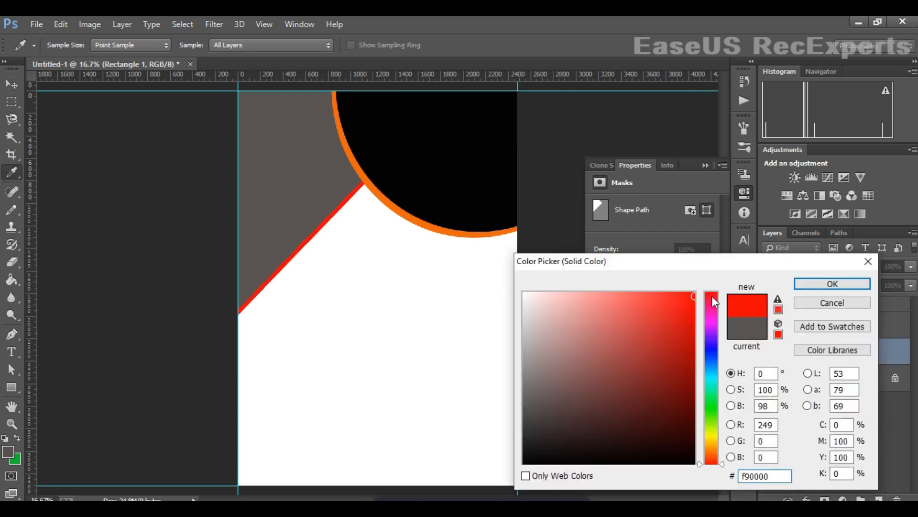
left_click(435, 236)
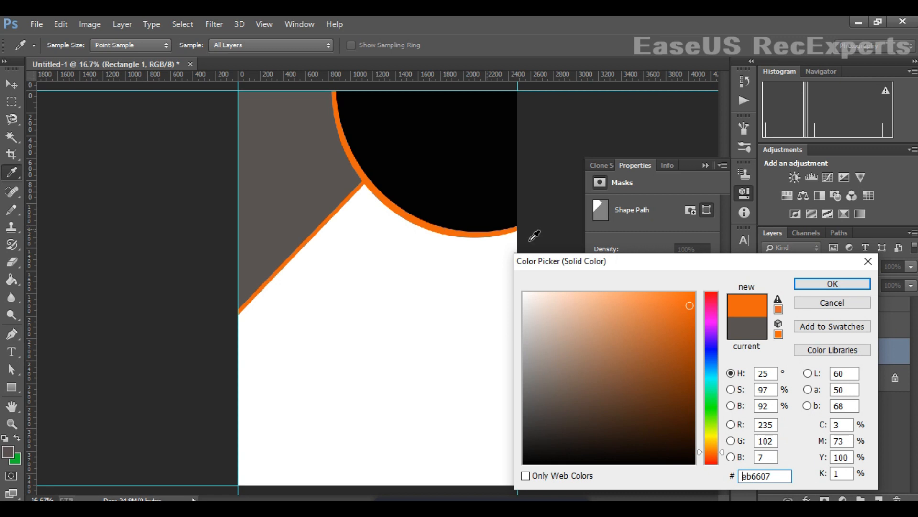
left_click(827, 287)
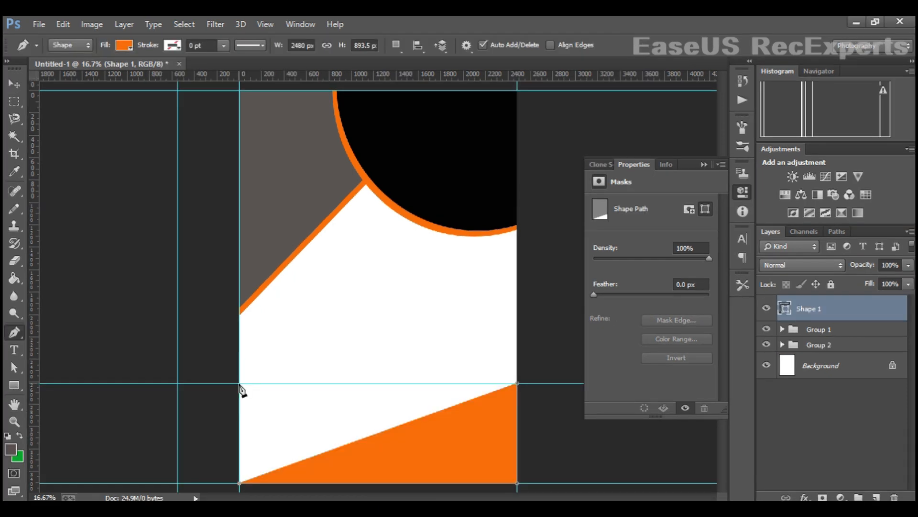
Step: Complete the orange Pen tool shape across the bottom of the page and curve its upper edge into a wave
left_click(240, 383)
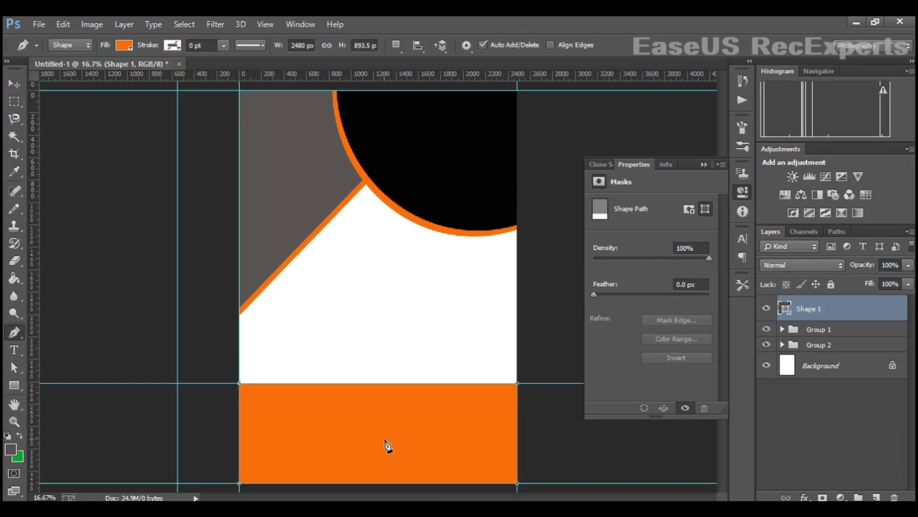
left_click_drag(414, 426, 429, 404)
left_click(354, 431, "alt")
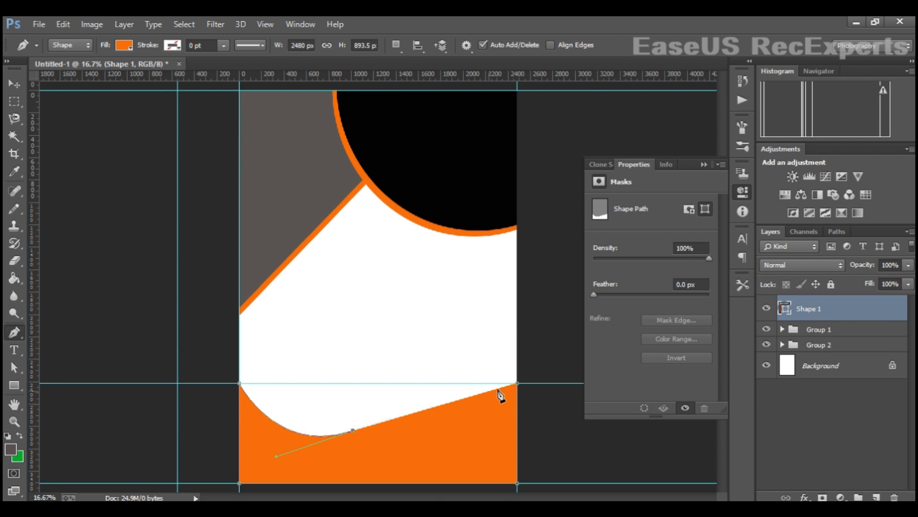
left_click_drag(517, 383, 567, 404)
Step: Move the orange wave shape straight down so it forms a lower strip at the page's bottom
left_click(15, 84)
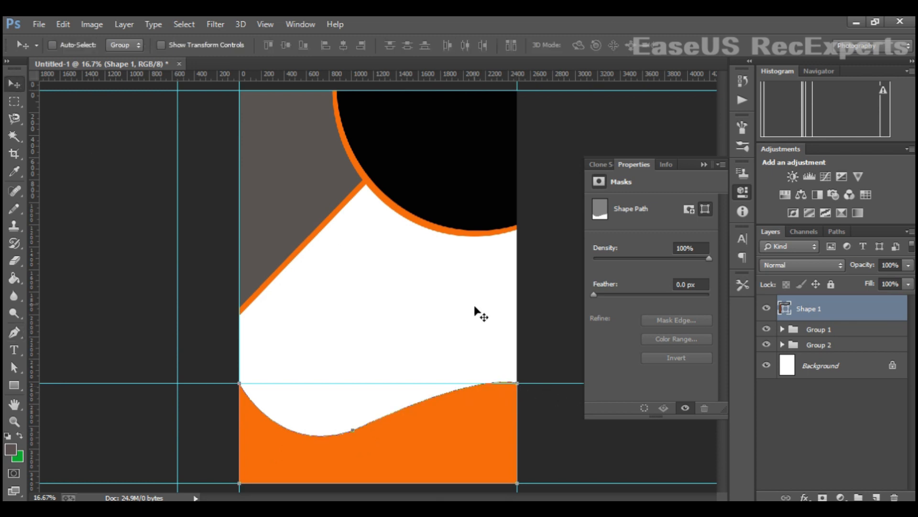
key("shift+Down")
key("shift+Down")
key("shift+Down")
key("shift+Down")
key("shift+Down")
key("shift+Down")
key("shift+Down")
key("shift+Down")
key("shift+Down")
key("shift+Down")
key("shift+Down")
key("shift+Down")
key("shift+Down")
key("shift+Down")
key("shift+Down")
key("shift+Down")
key("shift+Down")
key("shift+Down")
key("shift+Down")
key("shift+Down")
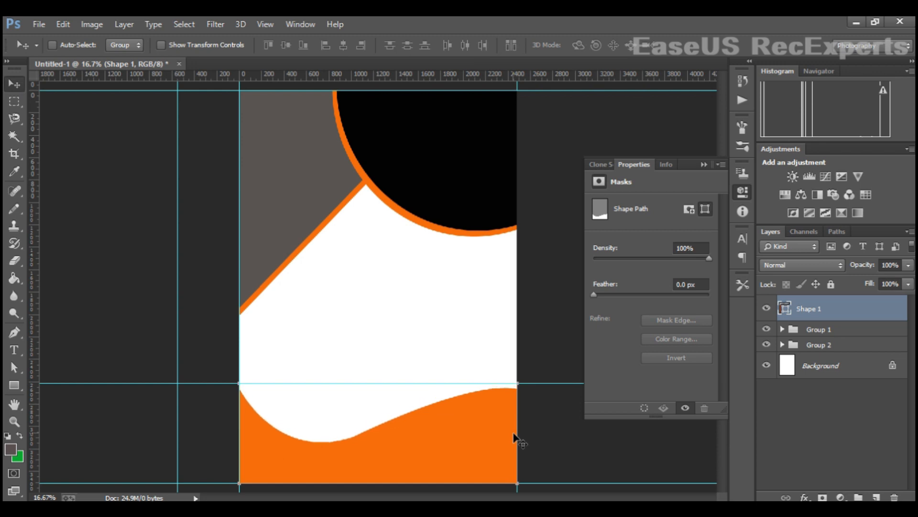
key("shift+Down")
key("shift+Down")
key("shift+Down")
key("shift+Down")
key("shift+Down")
key("shift+Down")
key("shift+Down")
key("shift+Down")
key("shift+Down")
key("shift+Down")
key("shift+Down")
key("shift+Down")
key("shift+Down")
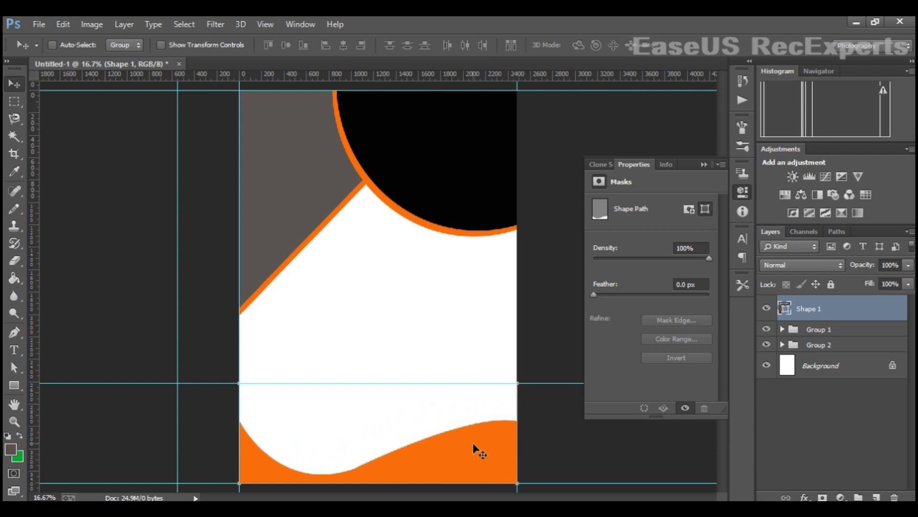
Step: Duplicate the orange wave slightly higher, recolour the copy grey (585350) sampled from the upper grey shape, and stack the orange original above it
left_click_drag(475, 460, 475, 442, "alt")
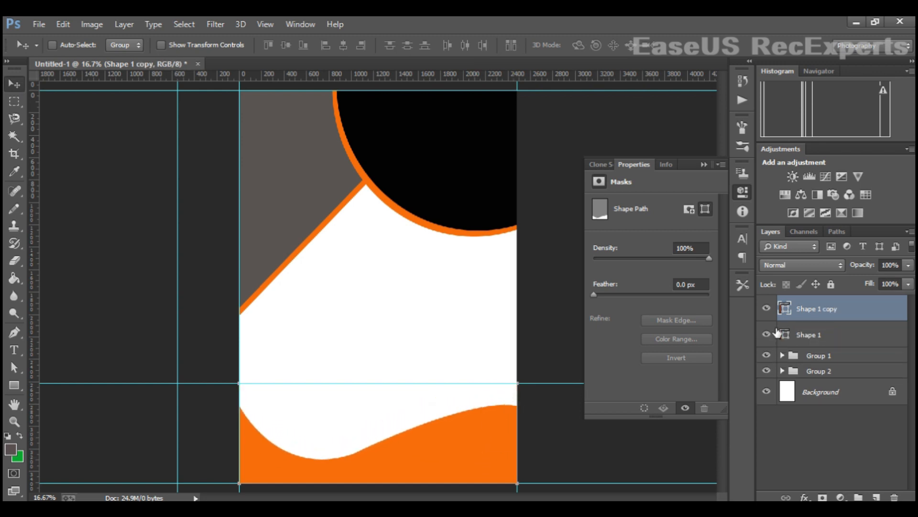
double_click(786, 308)
left_click(287, 191)
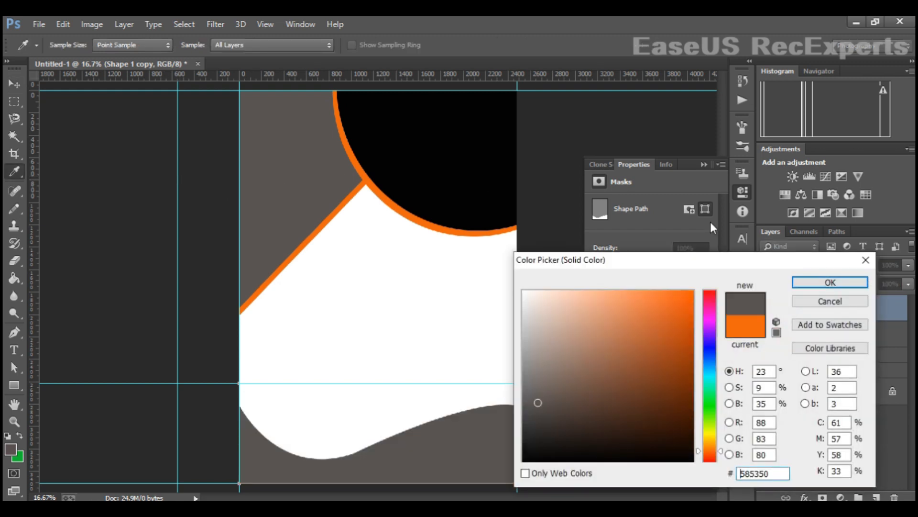
left_click(821, 286)
left_click_drag(848, 331, 848, 307)
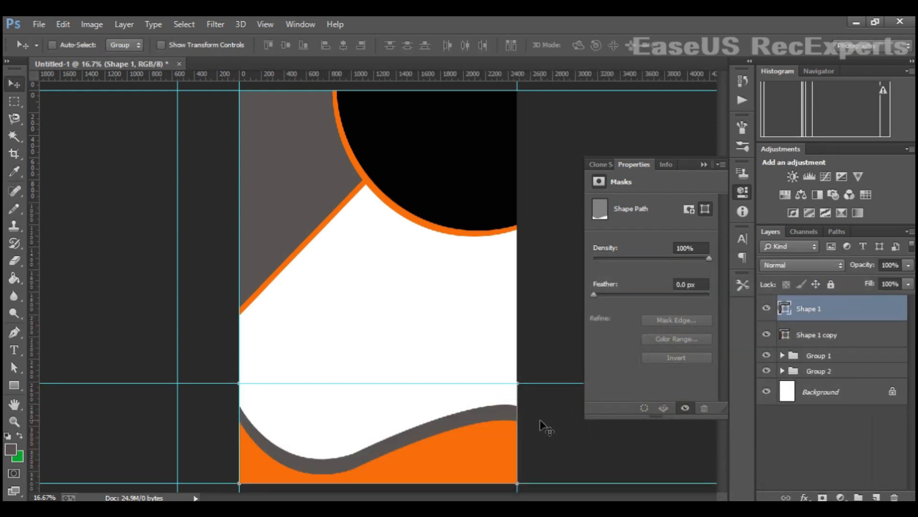
Step: Nudge the orange wave straight up to narrow the grey band along its upper edge
key("shift+Up")
key("shift+Up")
key("shift+Up")
key("shift+Up")
key("shift+Up")
key("shift+Up")
key("shift+Up")
key("shift+Up")
key("shift+Up")
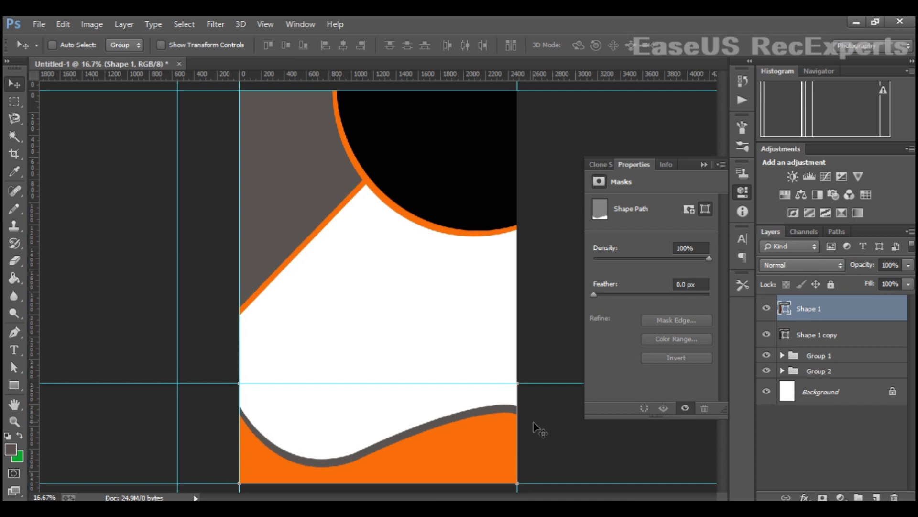
key("shift+Up")
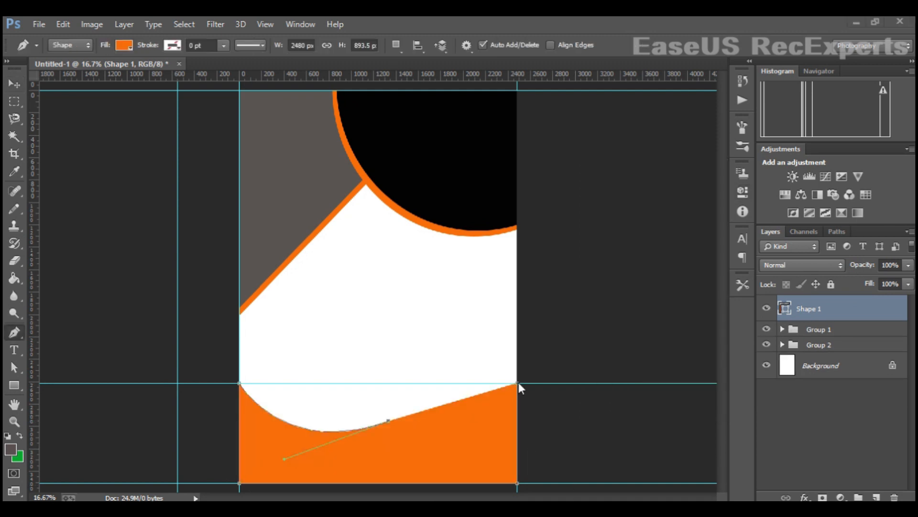
Step: Curve the right end of the orange wave's upper edge into a rounded crest using the Pen tool on its corner point
left_click_drag(517, 382, 571, 404)
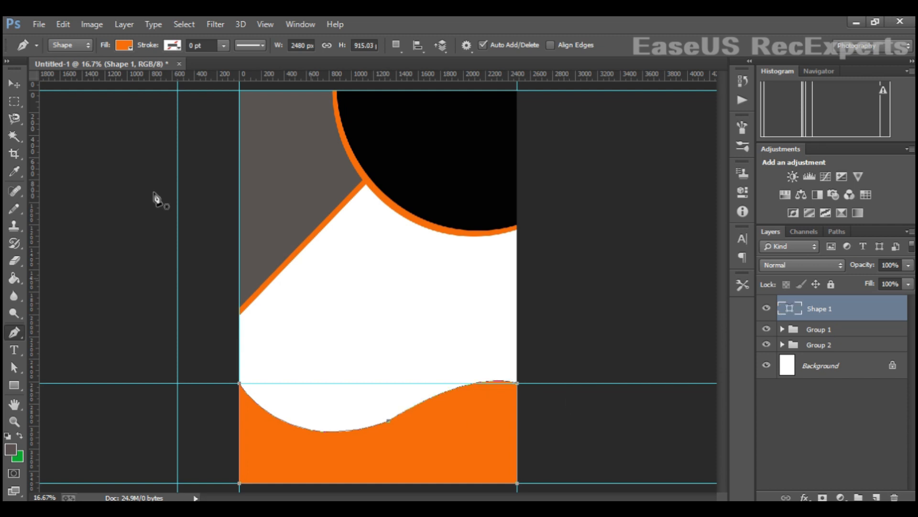
key("ctrl+z")
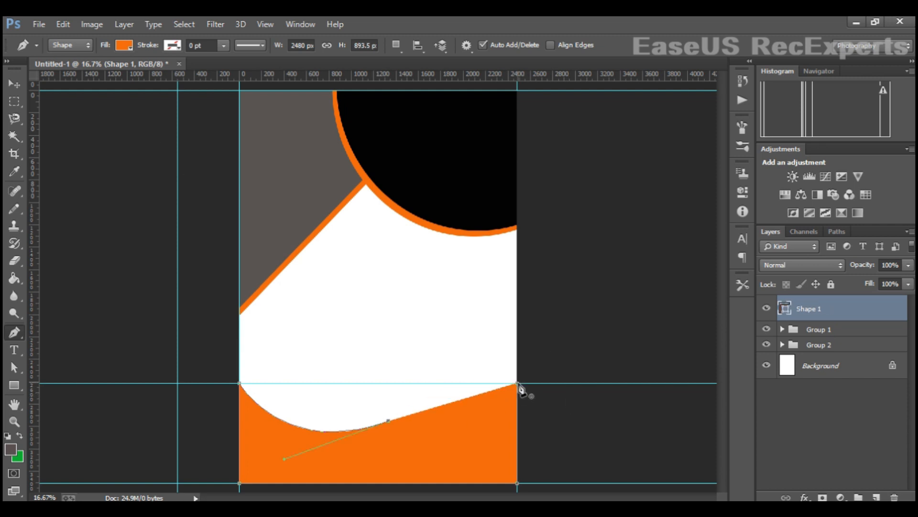
left_click_drag(521, 390, 553, 406)
key("v")
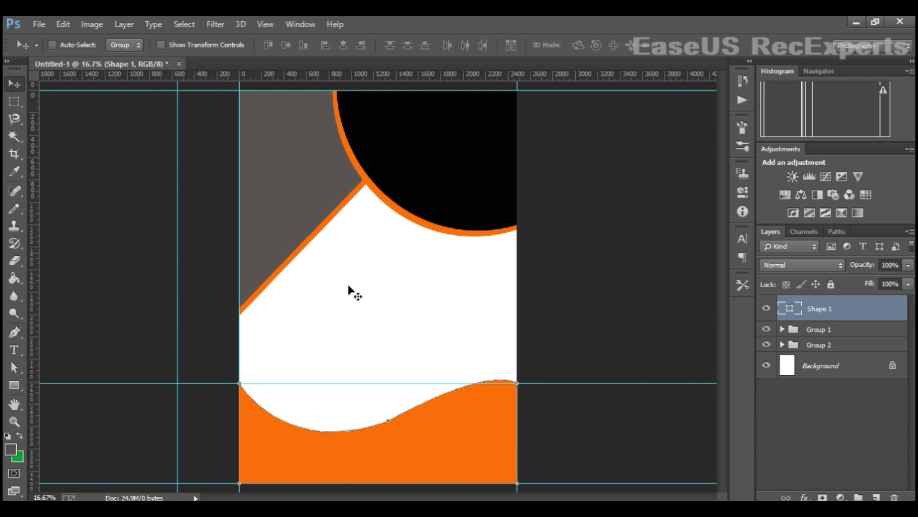
Step: Move the reshaped orange wave straight down into a lower strip at the bottom of the page
key("shift+Down")
key("shift+Down")
key("shift+Down")
key("shift+Down")
key("shift+Down")
key("shift+Down")
key("shift+Down")
key("shift+Down")
key("shift+Down")
key("shift+Down")
key("shift+Down")
key("shift+Down")
key("shift+Down")
key("shift+Down")
key("shift+Down")
key("shift+Down")
key("shift+Down")
key("shift+Down")
key("shift+Down")
key("shift+Down")
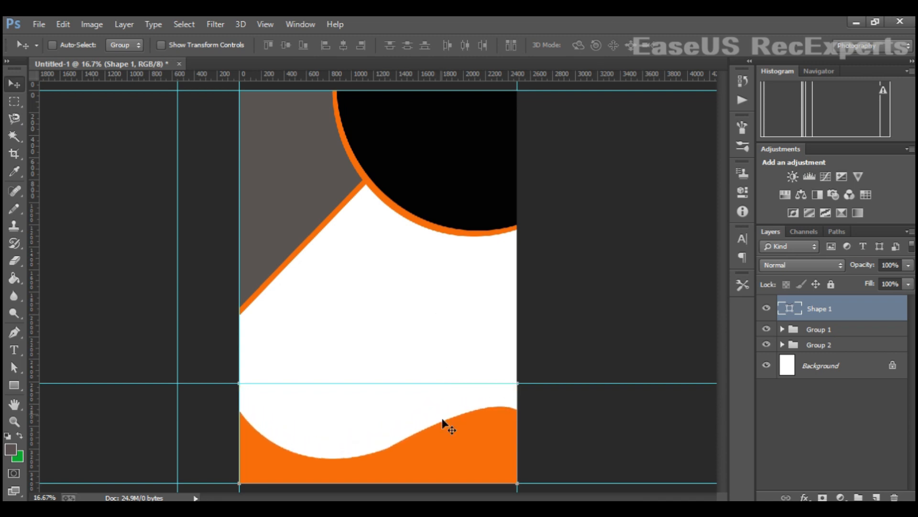
Step: Duplicate the orange wave slightly higher, recolour the copy black (000000) sampled from the ellipse, and stack the orange original above it
left_click_drag(449, 457, 449, 449)
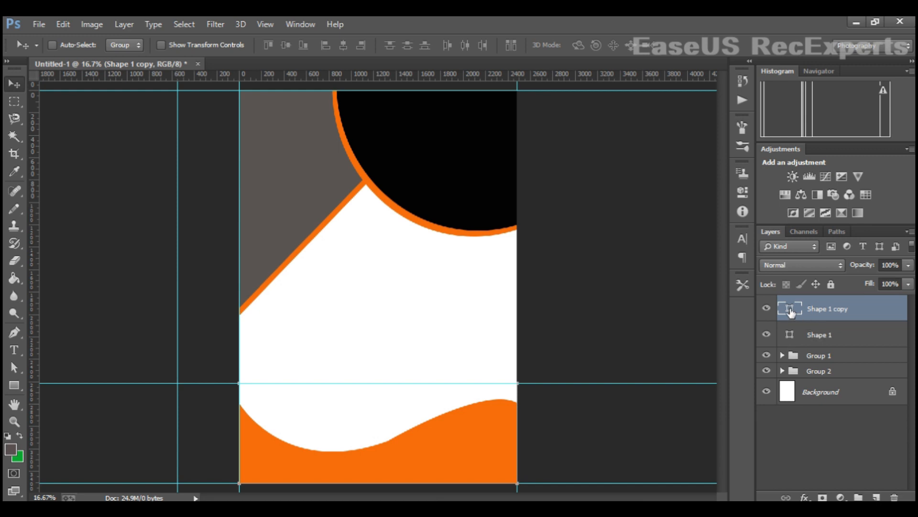
double_click(790, 310)
left_click(446, 185)
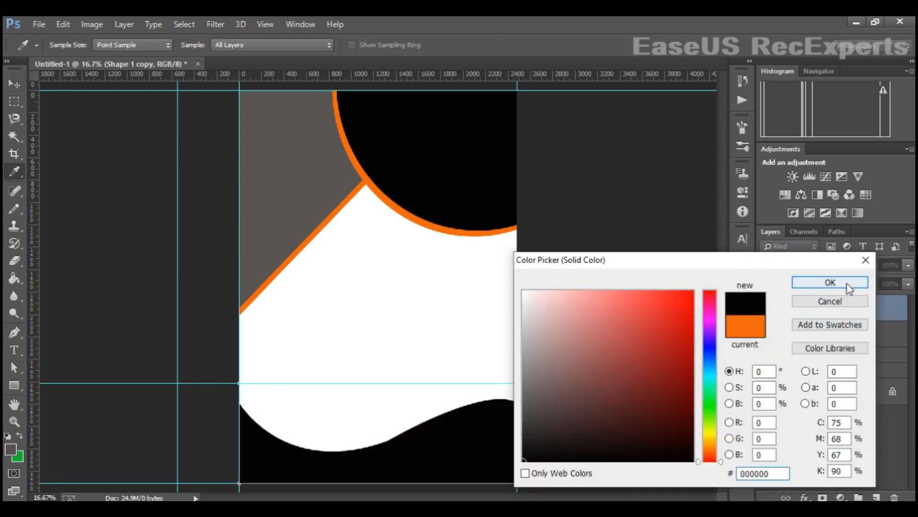
left_click(830, 283)
left_click_drag(848, 332, 843, 307)
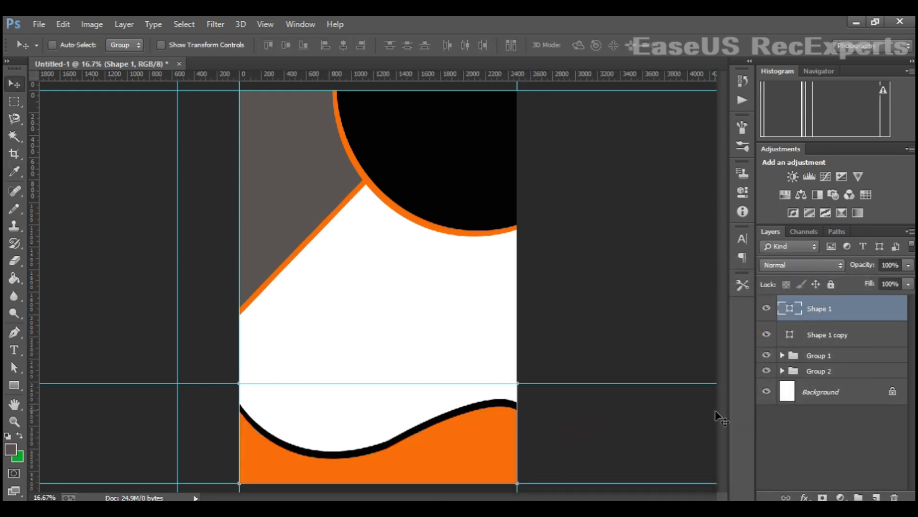
Step: Nudge the black wave down so it forms only a thin band above the orange wave
left_click(817, 337)
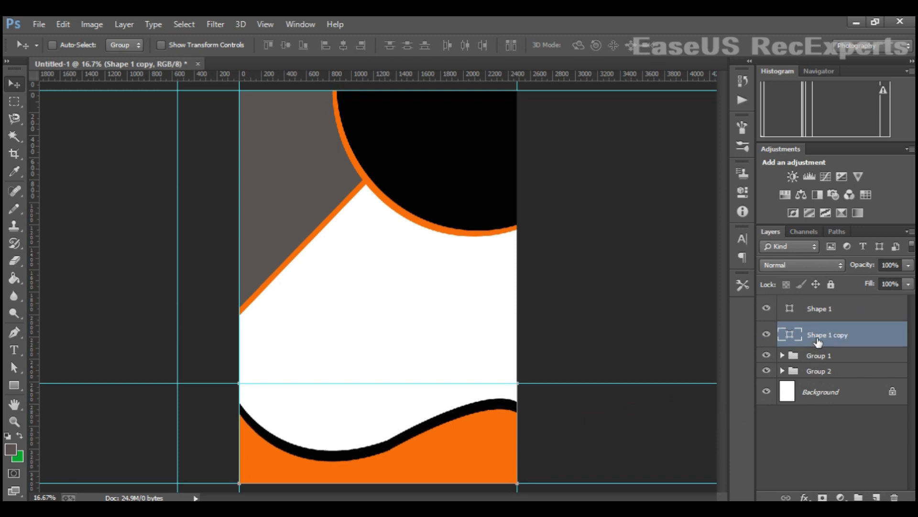
key("Down")
key("Down")
key("Down")
key("Down")
key("Down")
key("Down")
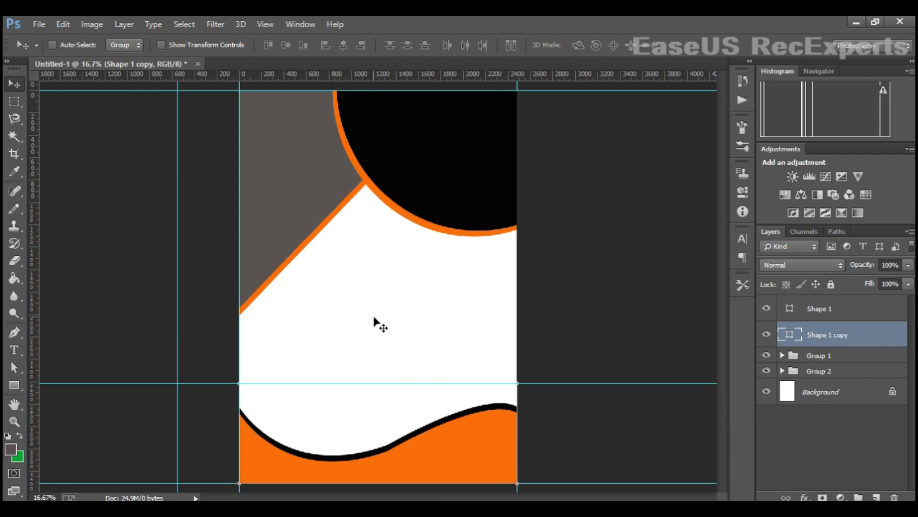
Step: Raise the horizontal guide to about 1100 px and draw a 1438 × 2405 px rectangle from it to the page's bottom-right corner
left_click_drag(245, 391, 199, 218)
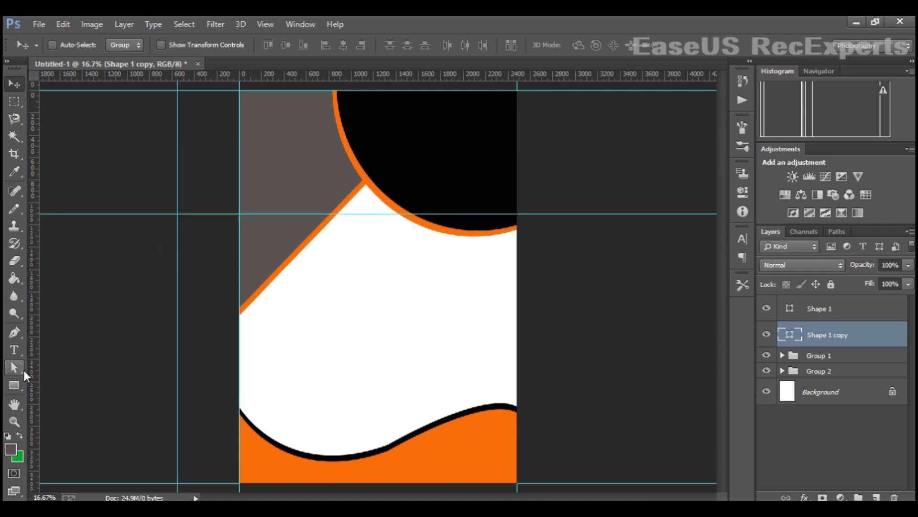
left_click(14, 385)
left_click_drag(355, 213, 518, 484)
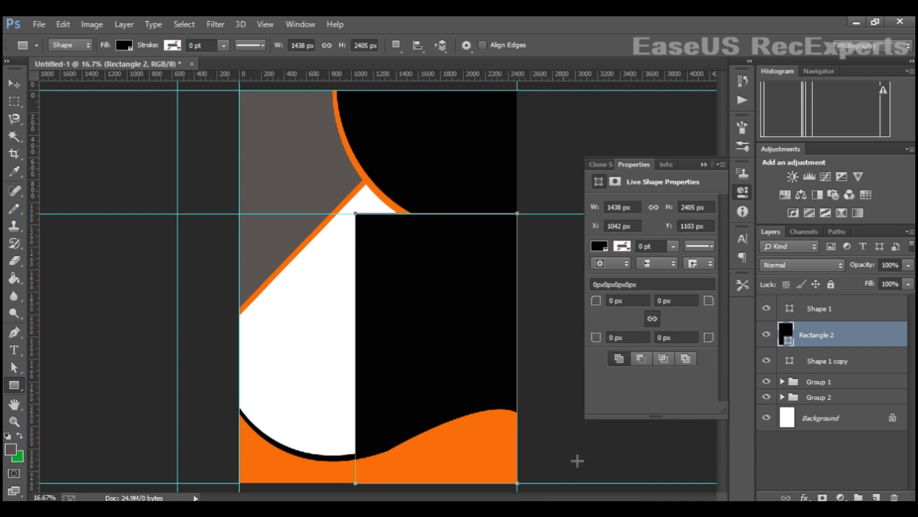
Step: Recolour the new rectangle grey, sampled from the grey shape in the page's top-left corner
double_click(794, 344)
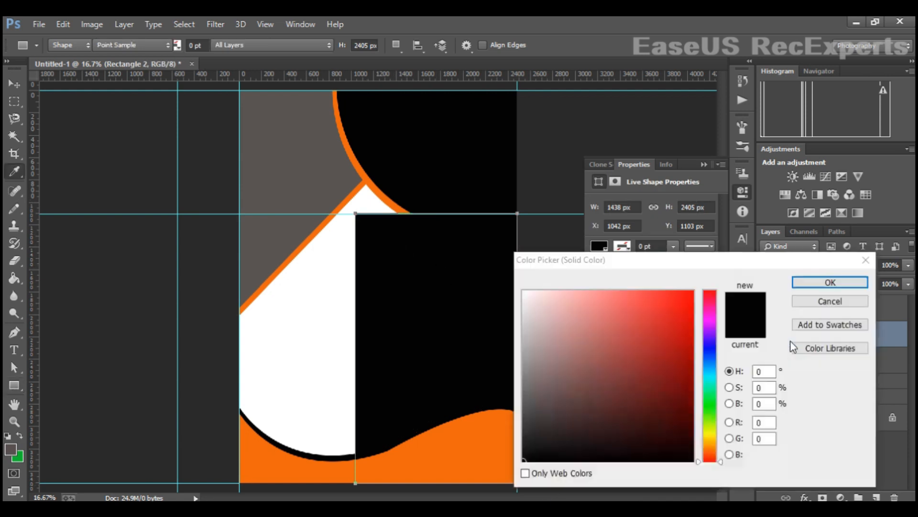
left_click(311, 158)
left_click(802, 286)
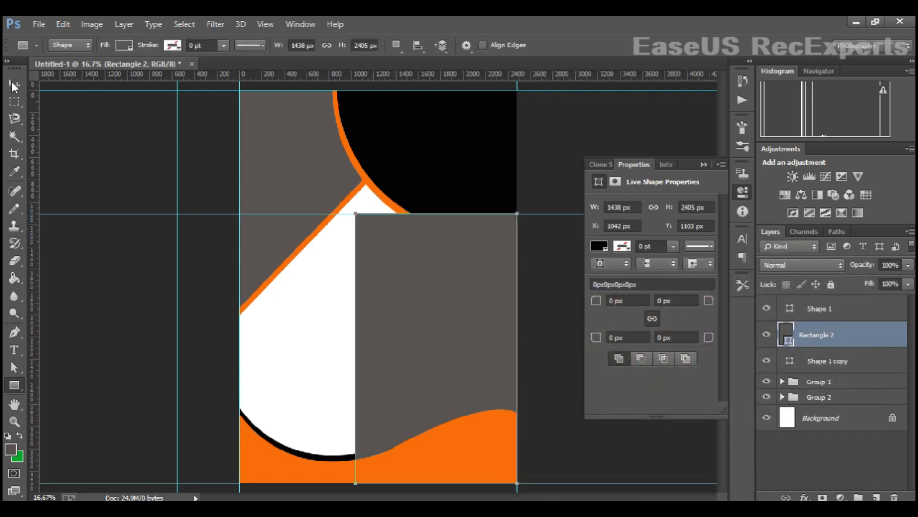
Step: Try different stacking orders and positions for the grey rectangle relative to the waves and the two shape groups
key("v")
left_click_drag(819, 313, 829, 400)
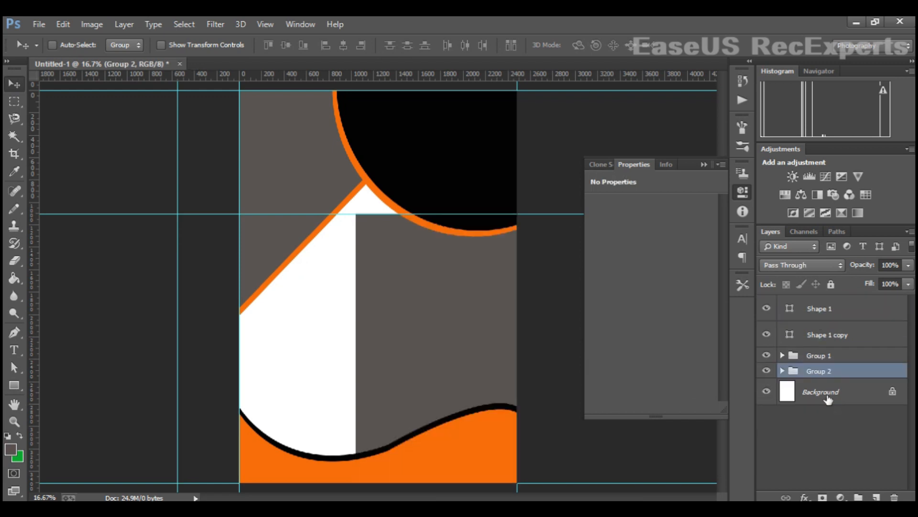
key("ctrl+z")
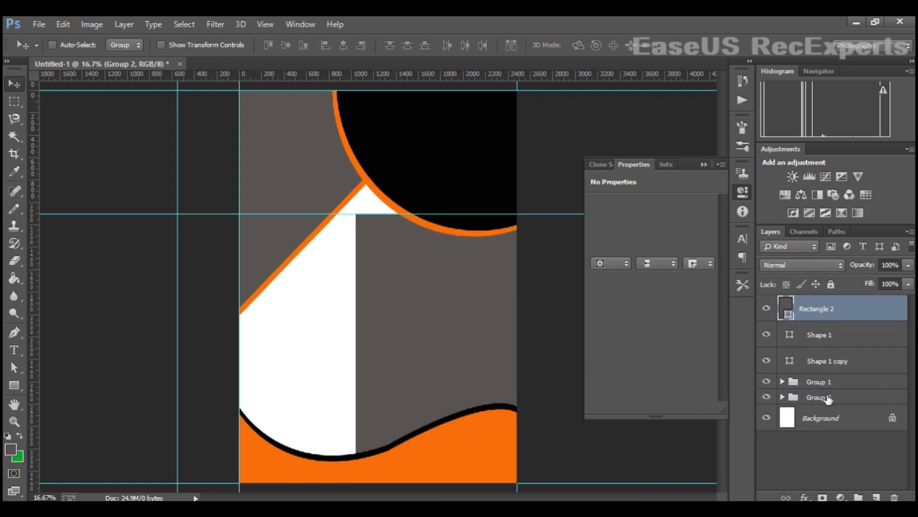
left_click_drag(829, 399, 833, 302)
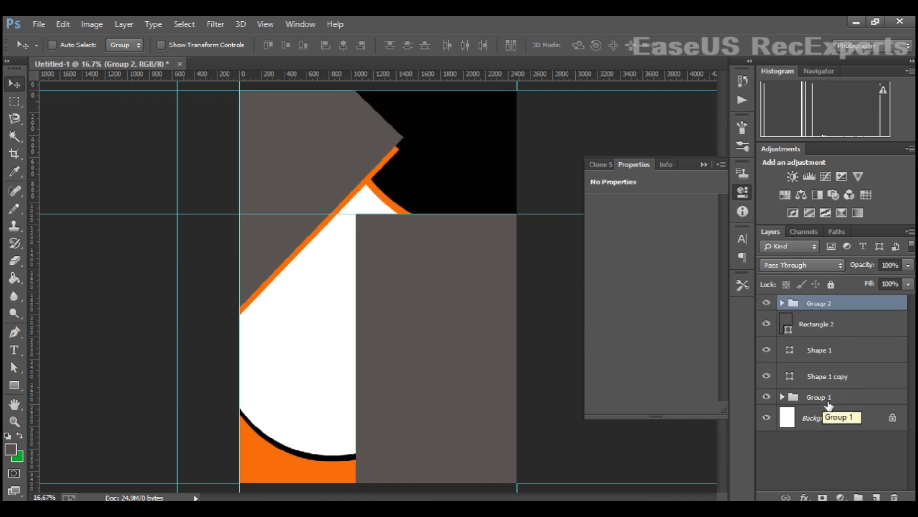
key("ctrl+z")
left_click_drag(839, 308, 859, 403)
left_click_drag(479, 345, 420, 333)
key("ctrl+z")
key("ctrl+z")
Step: Pull the grey rectangle's bottom-left corner to the page's bottom edge, widening it to 1851 px, and shift its top-left corner right
left_click(14, 368)
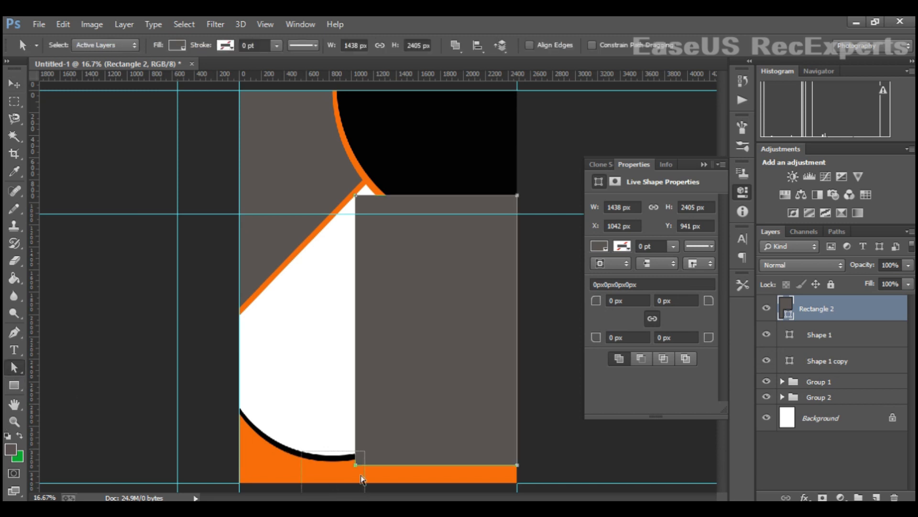
left_click_drag(355, 465, 310, 483)
left_click(422, 213)
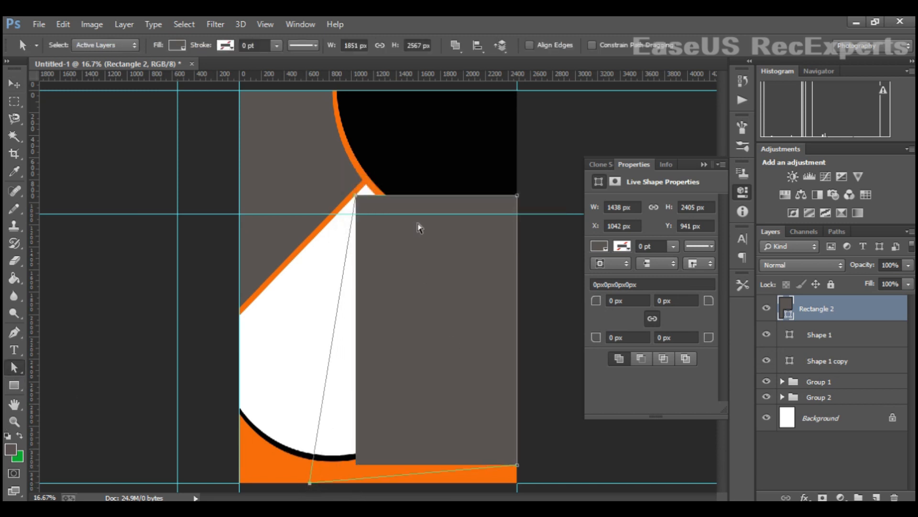
left_click_drag(340, 182, 369, 214)
left_click_drag(356, 195, 390, 200)
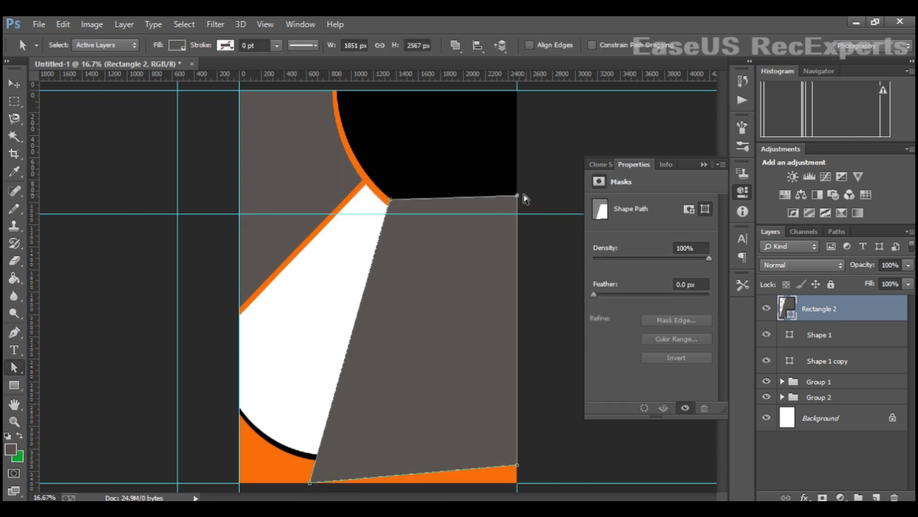
Step: Align the grey shape's top corners to the guide and its bottom to the page edge, 2405 px high, with the top-left corner farther right
left_click_drag(519, 196, 523, 217)
left_click_drag(522, 461, 525, 481)
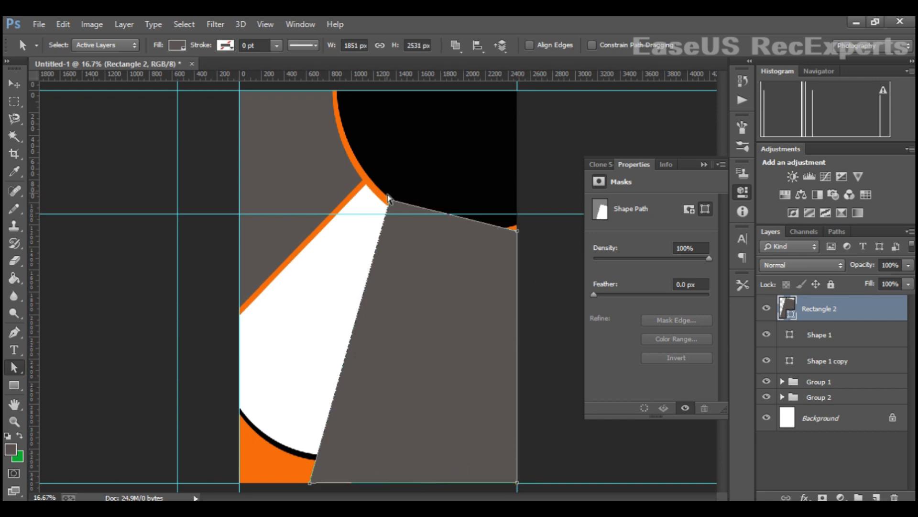
left_click_drag(389, 200, 386, 214)
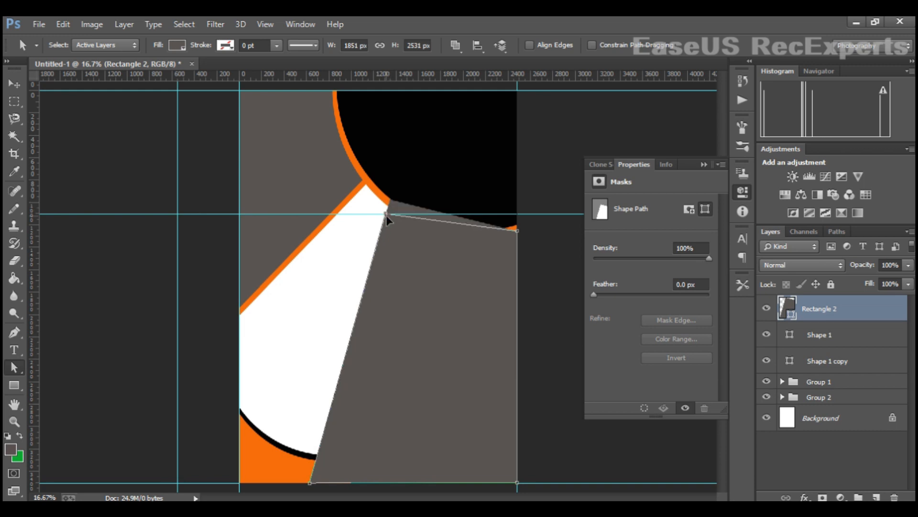
left_click_drag(501, 233, 501, 233)
left_click_drag(517, 230, 517, 214)
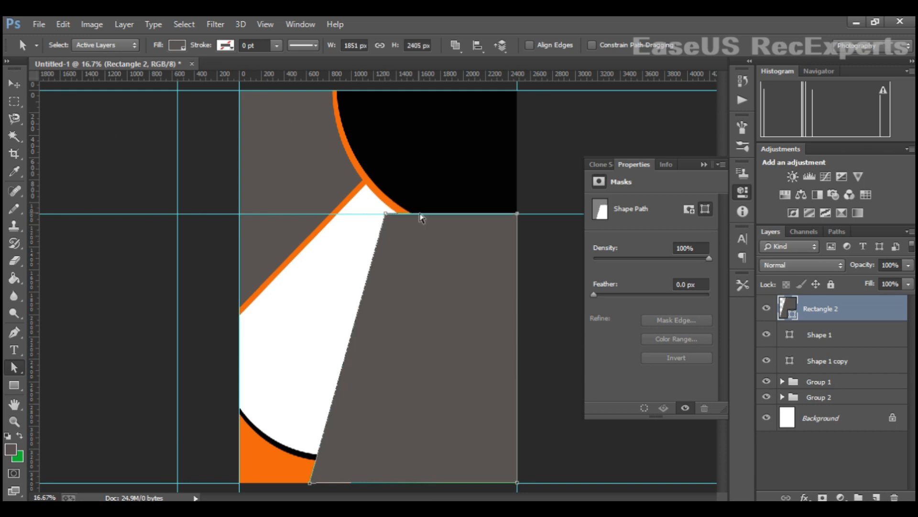
left_click_drag(353, 195, 435, 262)
left_click_drag(386, 214, 426, 214)
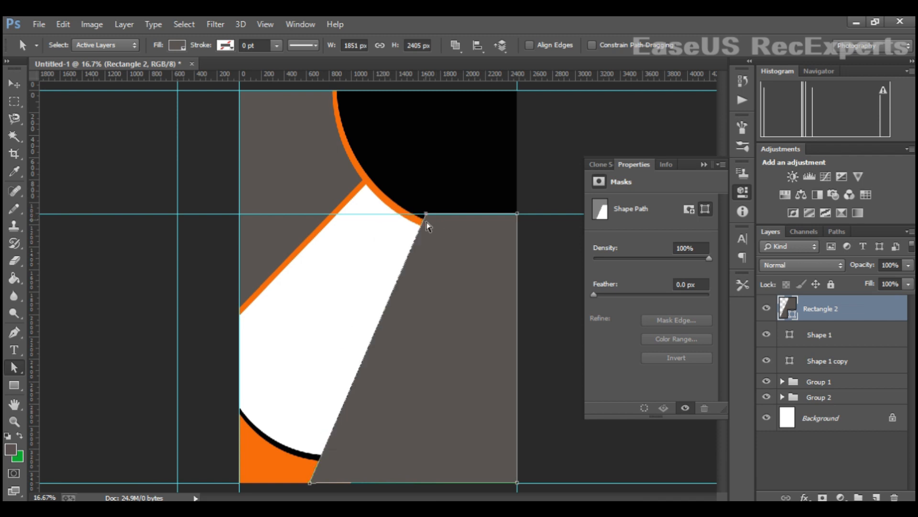
Step: Stack the slanted grey shape beneath both groups and the waves, directly above the Background layer
left_click(13, 84)
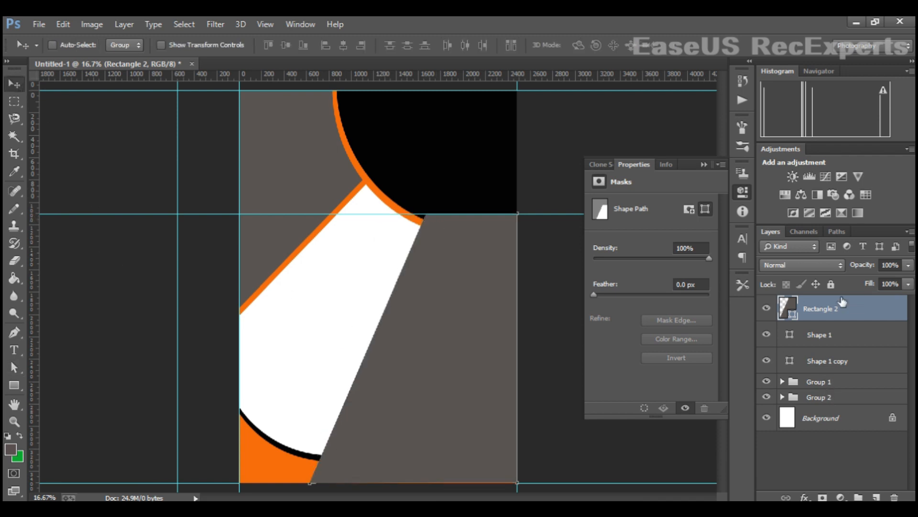
left_click_drag(843, 302, 840, 353)
left_click_drag(842, 401, 839, 373)
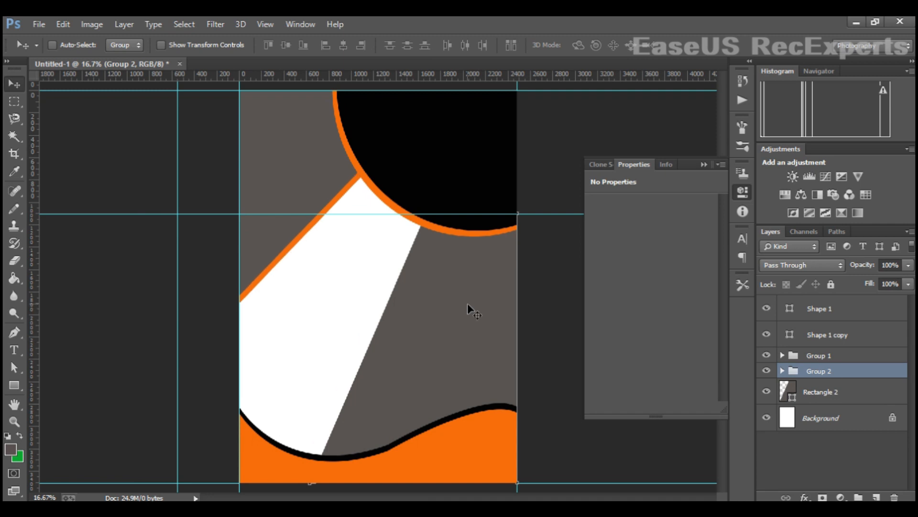
Step: Shift the slanted grey shape slightly right and move the horizontal guide up to about 140 px below the page's top edge
left_click(806, 403)
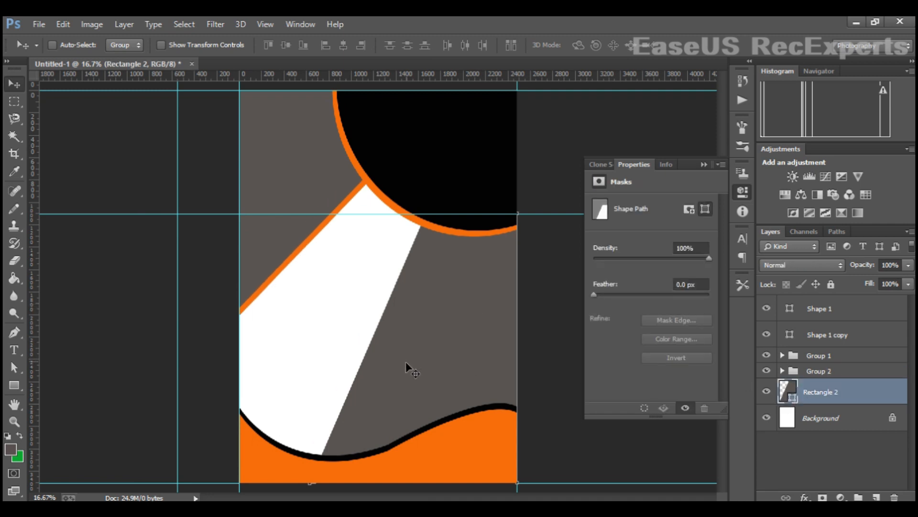
left_click_drag(407, 362, 419, 360)
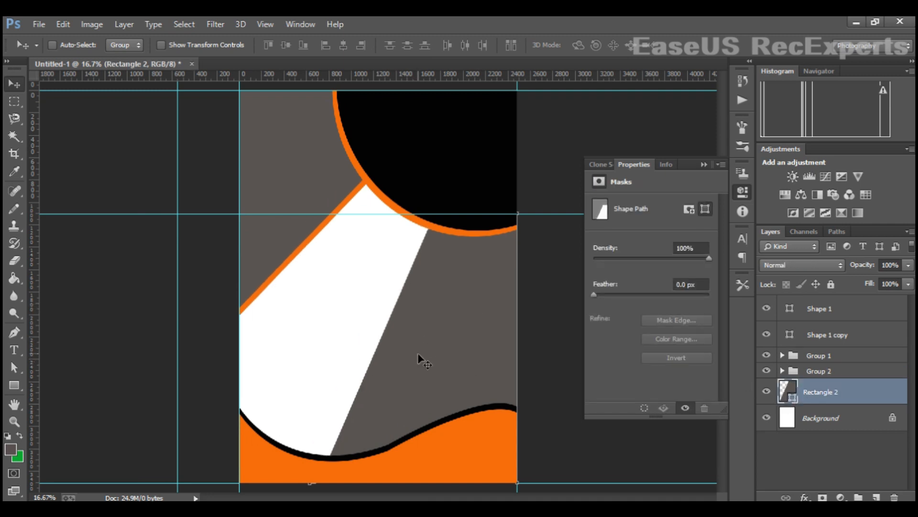
key("ctrl+t")
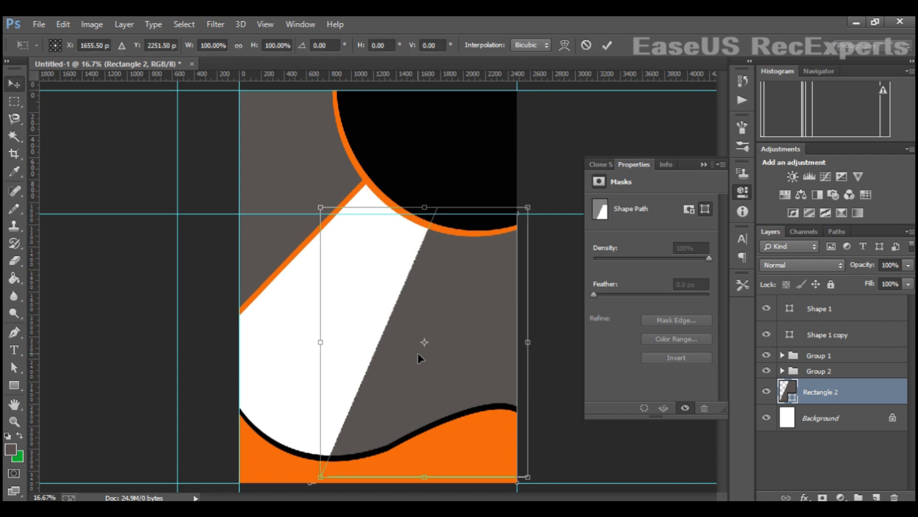
key("Return")
left_click(446, 362)
left_click_drag(446, 364, 452, 354)
left_click_drag(405, 214, 375, 106)
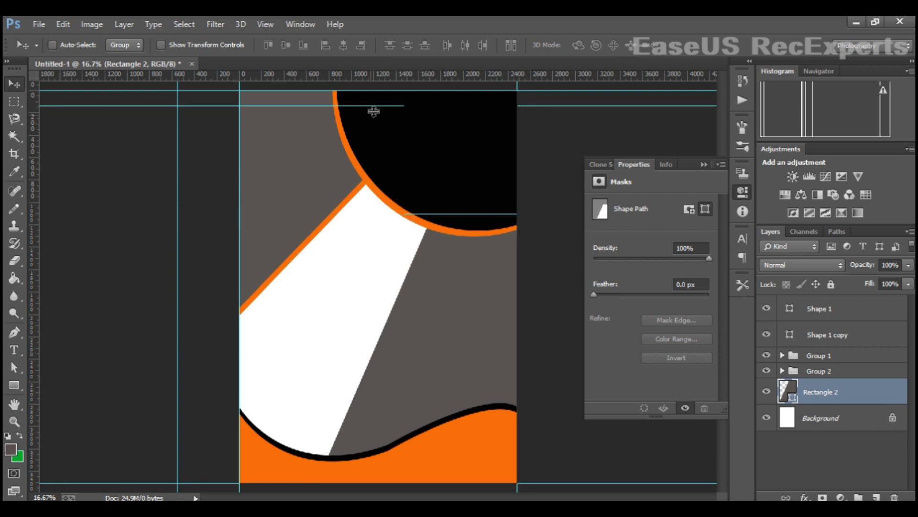
left_click(767, 371)
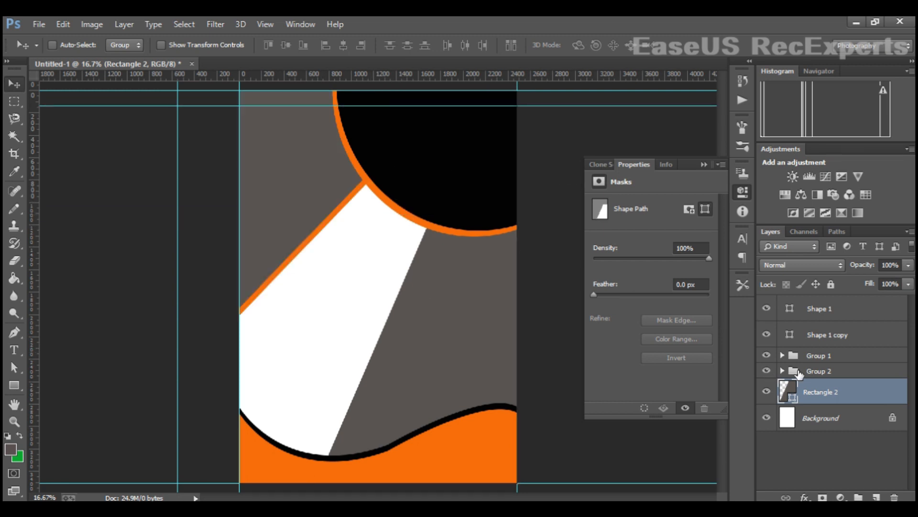
Step: Add a drop shadow to Group 2, the diagonal grey and orange shape, and adjust the shadow's settings
left_click(807, 369)
right_click(807, 367)
left_click(716, 128)
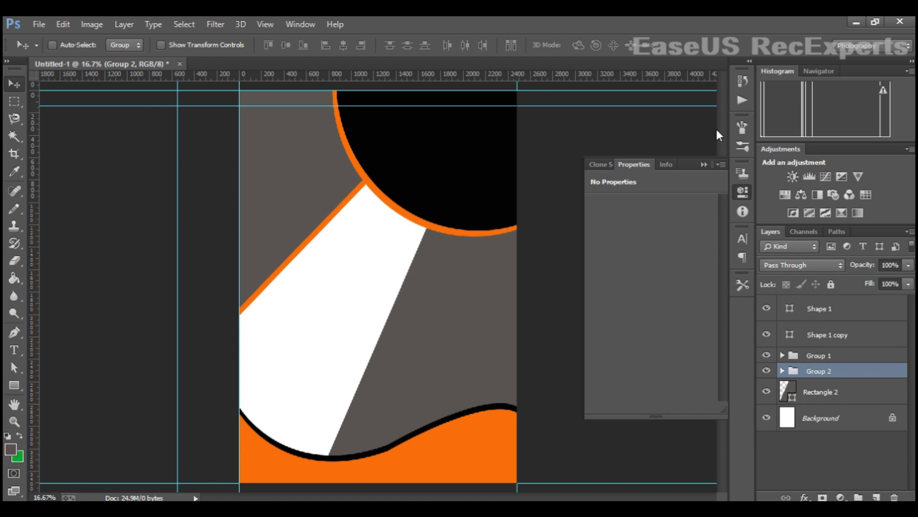
left_click(527, 412)
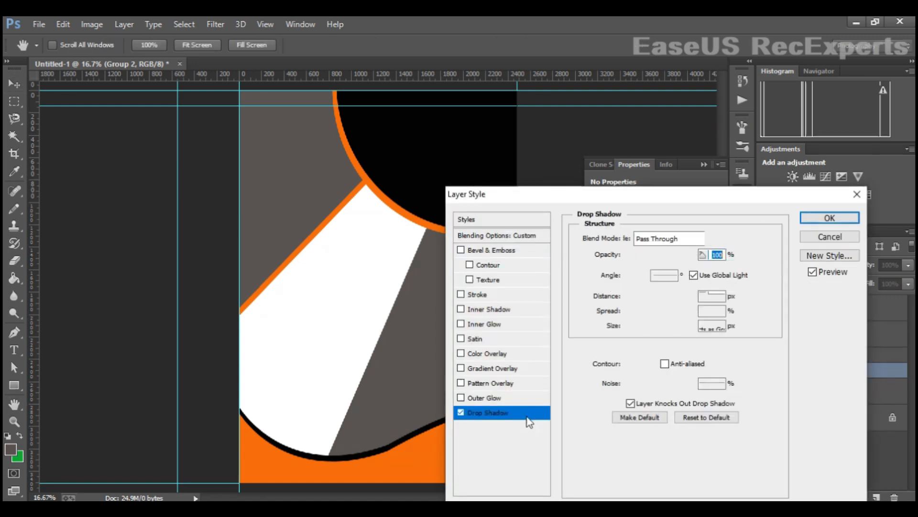
left_click_drag(629, 298, 638, 328)
left_click(803, 221)
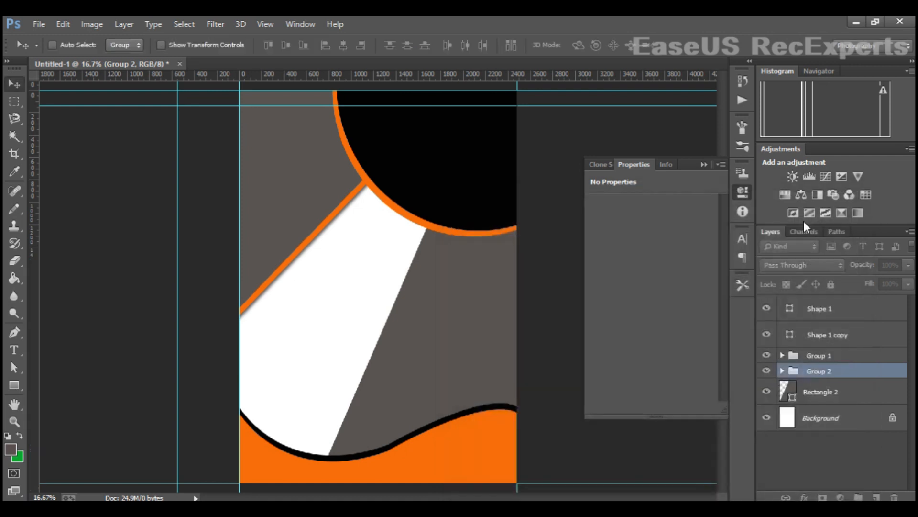
Step: Draw an orange rectangle about 875 × 361 px just under the black circle, ending at the page's right edge, above the wave layers
left_click(15, 330)
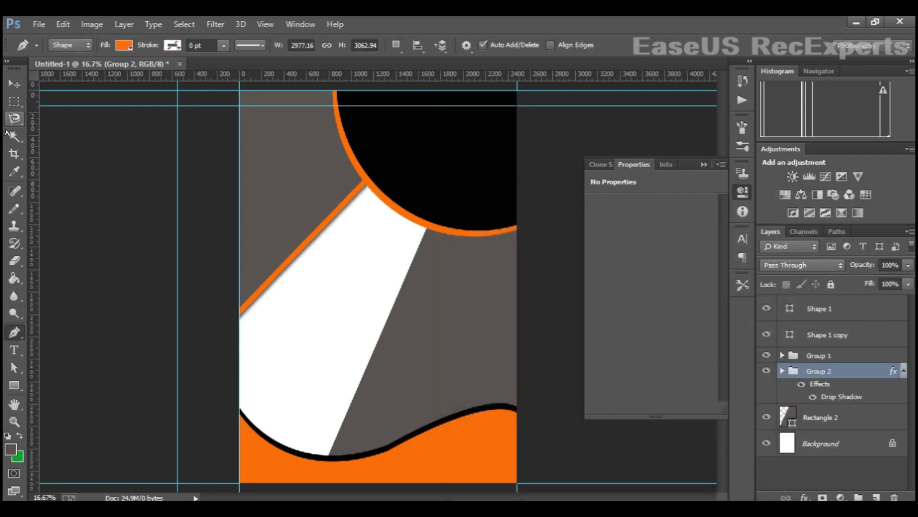
left_click(14, 385)
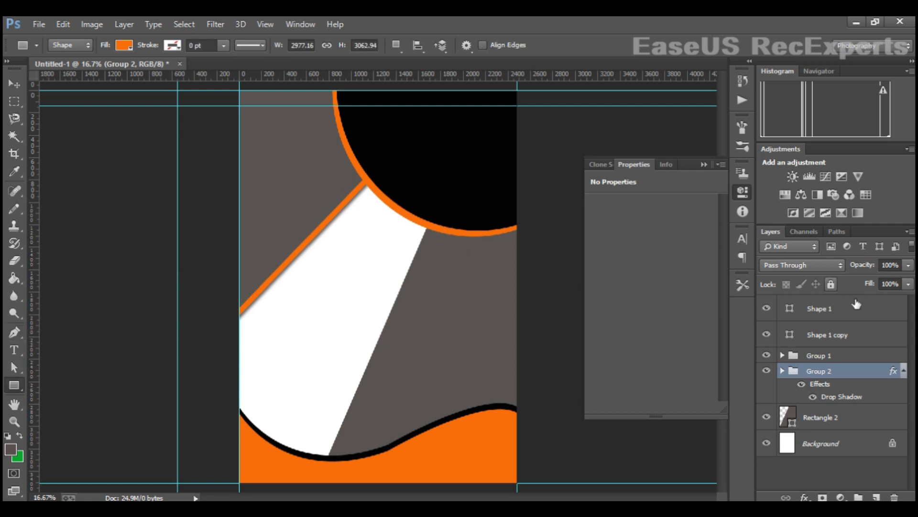
left_click(852, 309)
left_click_drag(419, 244, 517, 284)
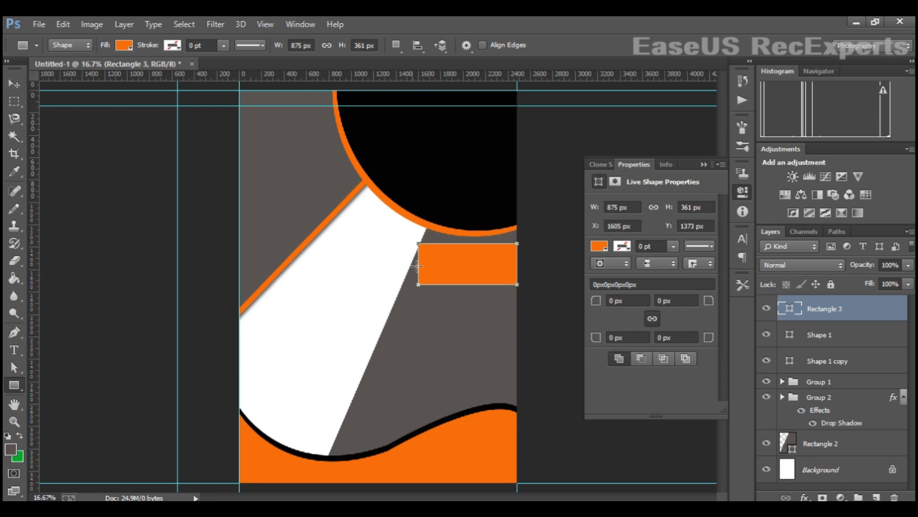
Step: Resize the orange rectangle to about 1169 px wide and 253 px high, extending it left over the white area
left_click(14, 83)
key("ctrl+t")
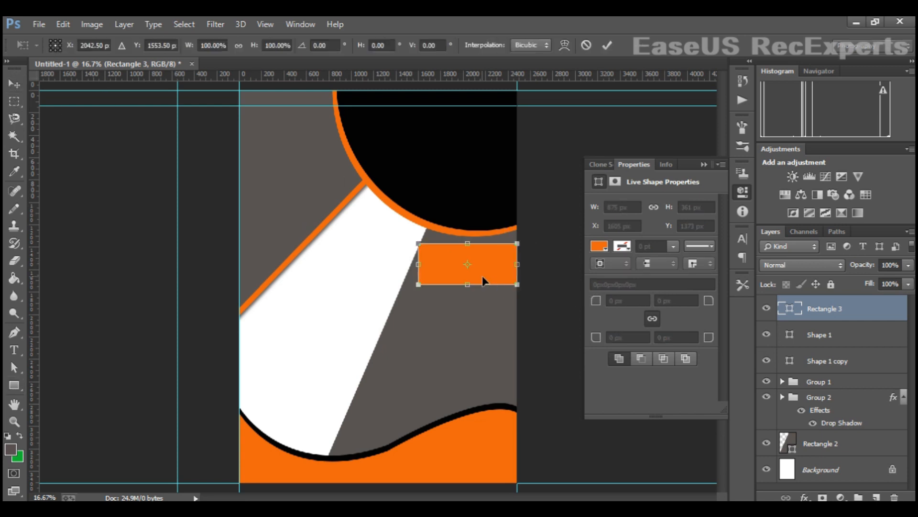
left_click_drag(426, 268, 386, 267)
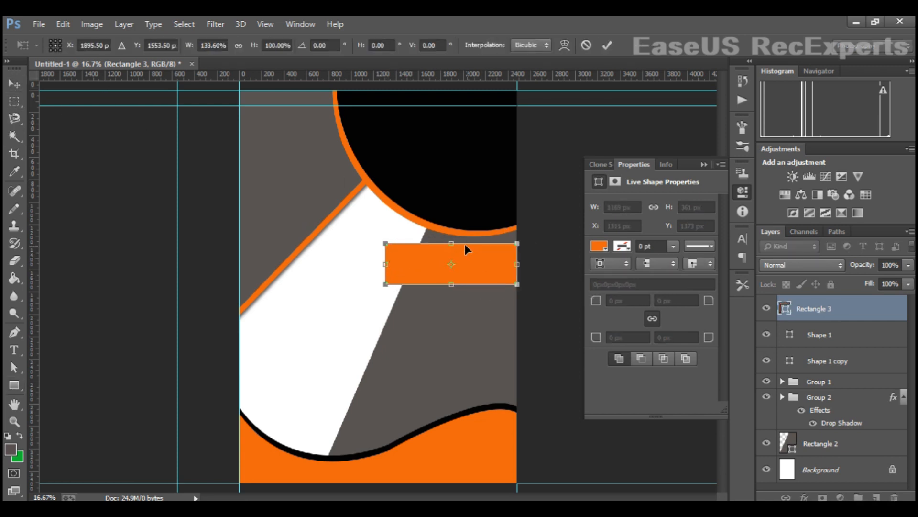
left_click_drag(460, 244, 480, 263)
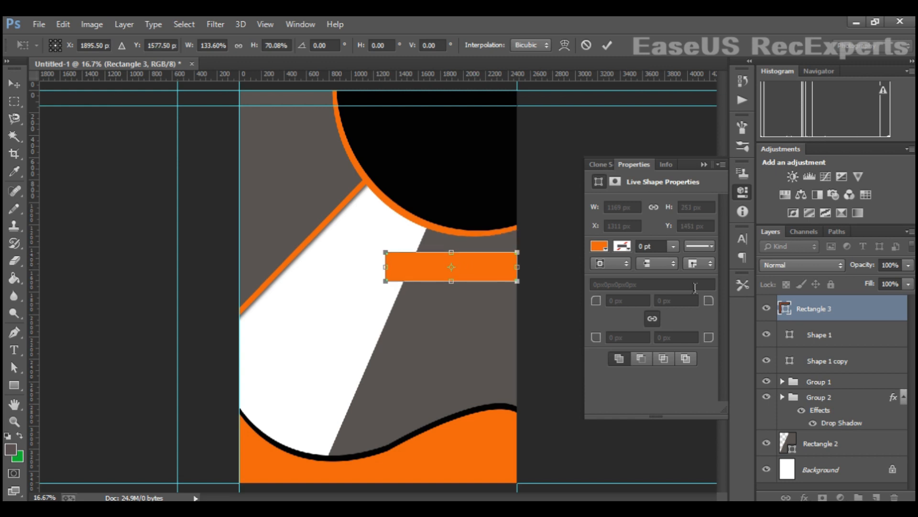
key("Return")
Step: Try red, grey and black fills on the orange banner and settle on the footer's orange
double_click(785, 309)
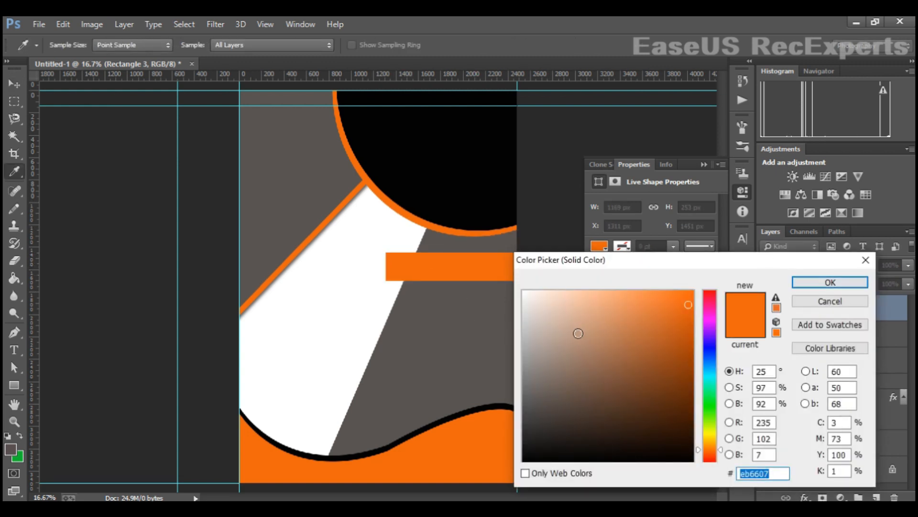
left_click(463, 223)
left_click_drag(691, 331, 692, 290)
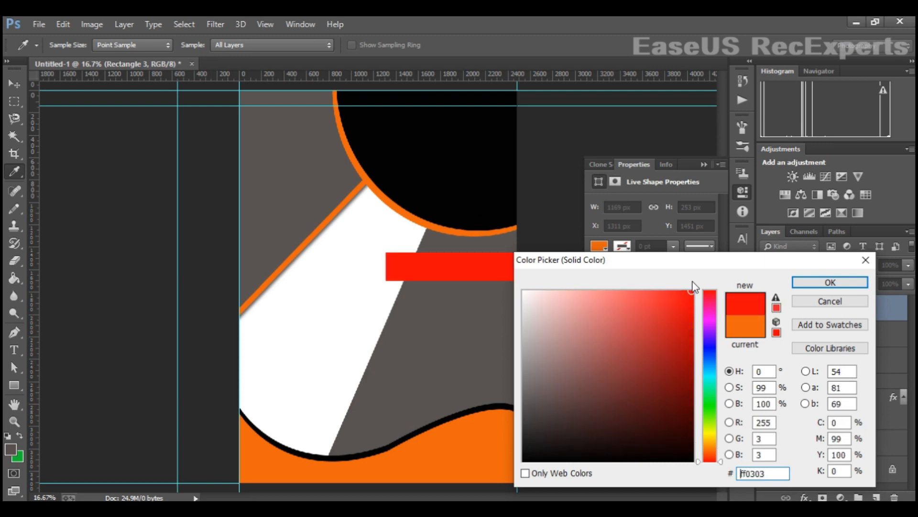
left_click(312, 181)
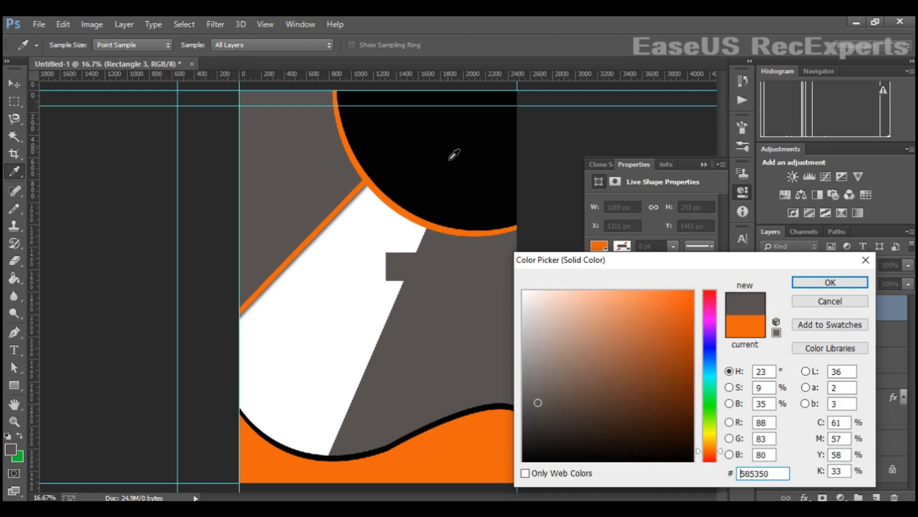
left_click(450, 154)
left_click(480, 419)
left_click(830, 282)
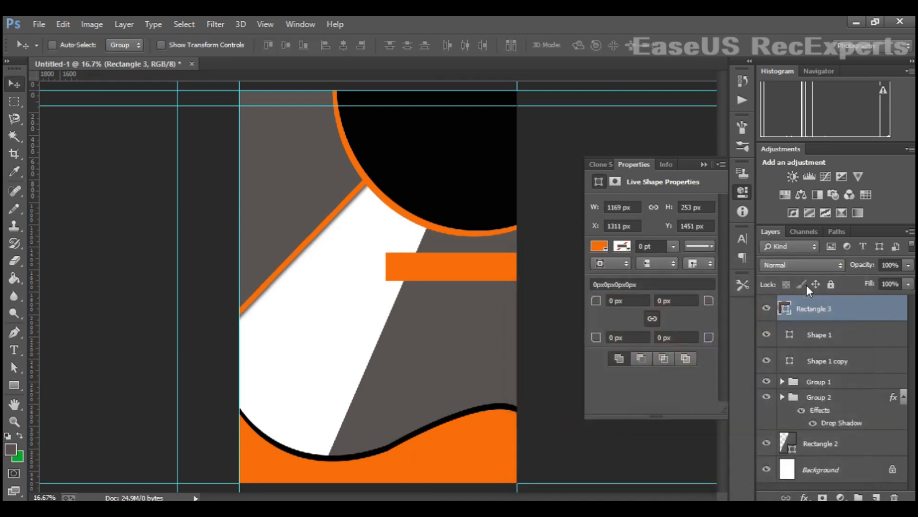
Step: Draw a small triangle about 156 px wide and high with the Pen tool, under the banner's left end against the grey panel's edge
key("p")
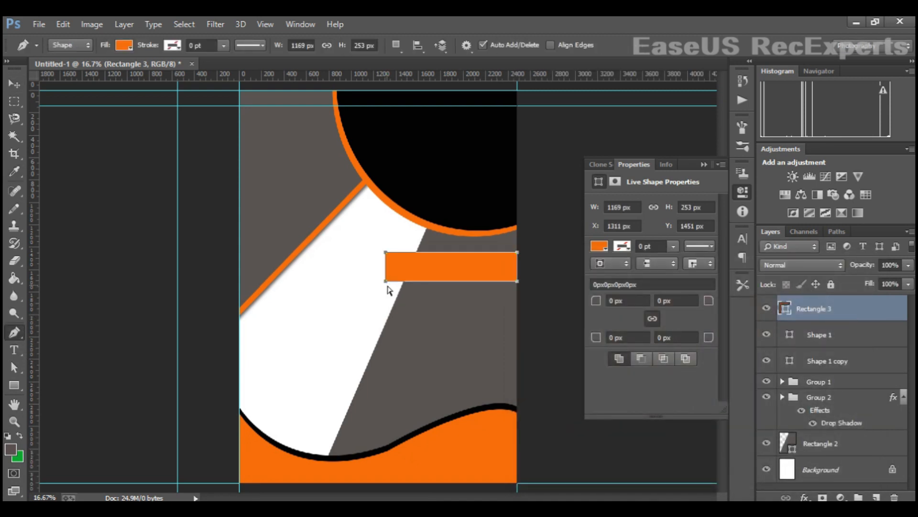
key("ctrl+BackSpace")
key("ctrl+z")
key("ctrl+plus")
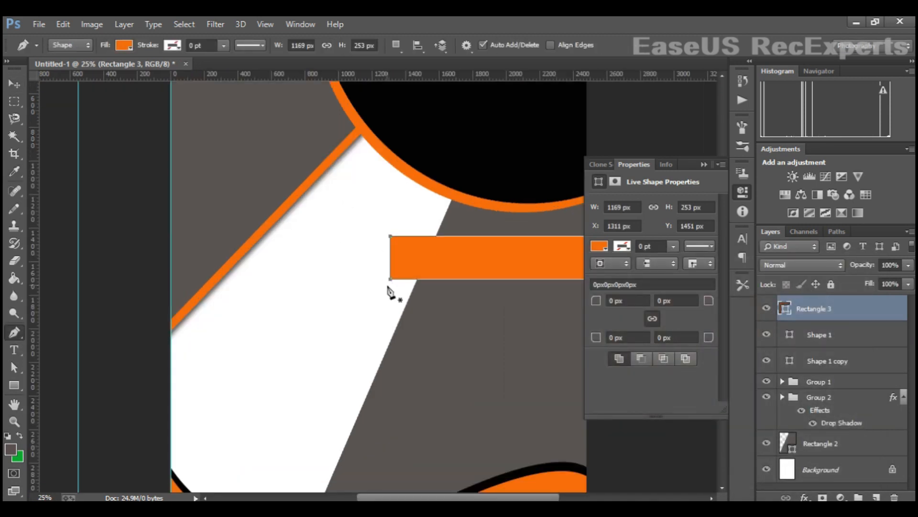
key("ctrl+plus")
key("v")
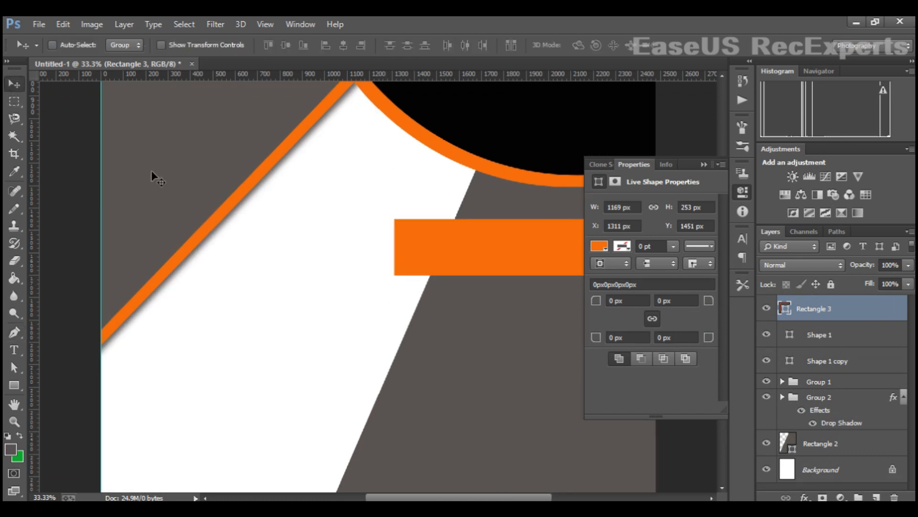
left_click(14, 332)
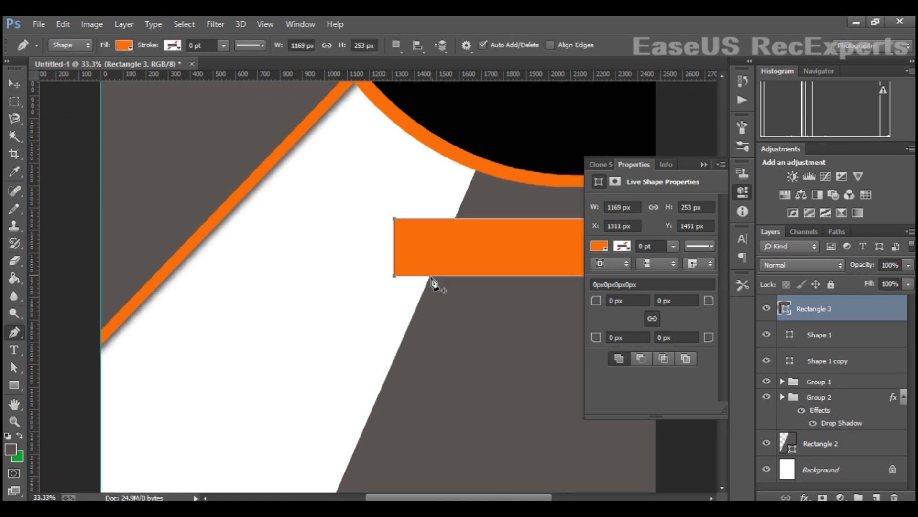
left_click(415, 310)
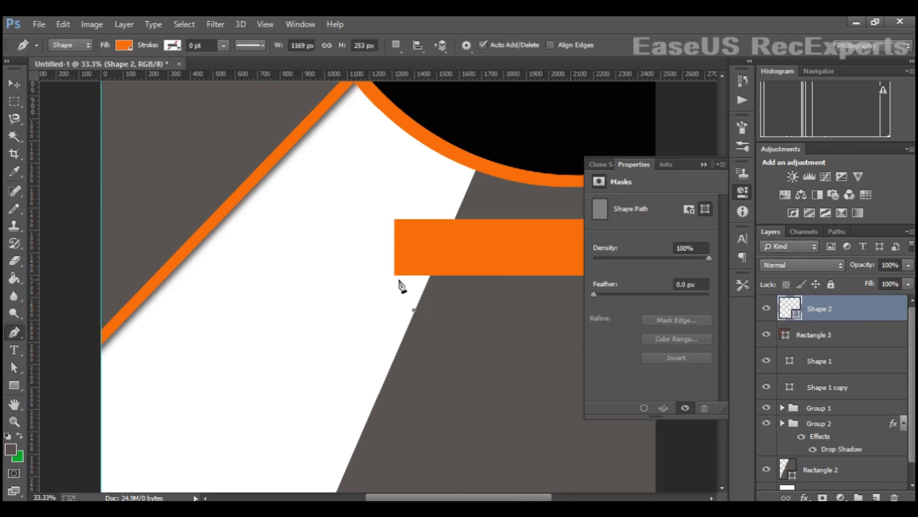
left_click(395, 276)
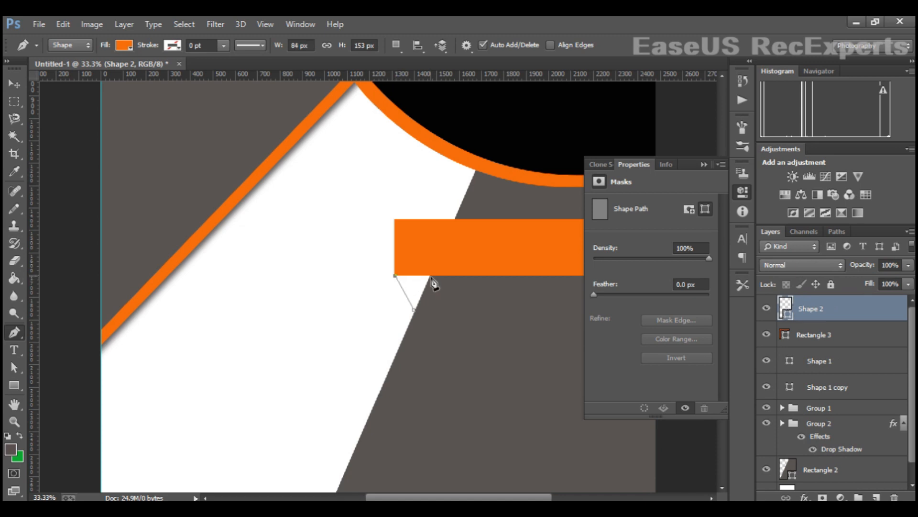
left_click(430, 276)
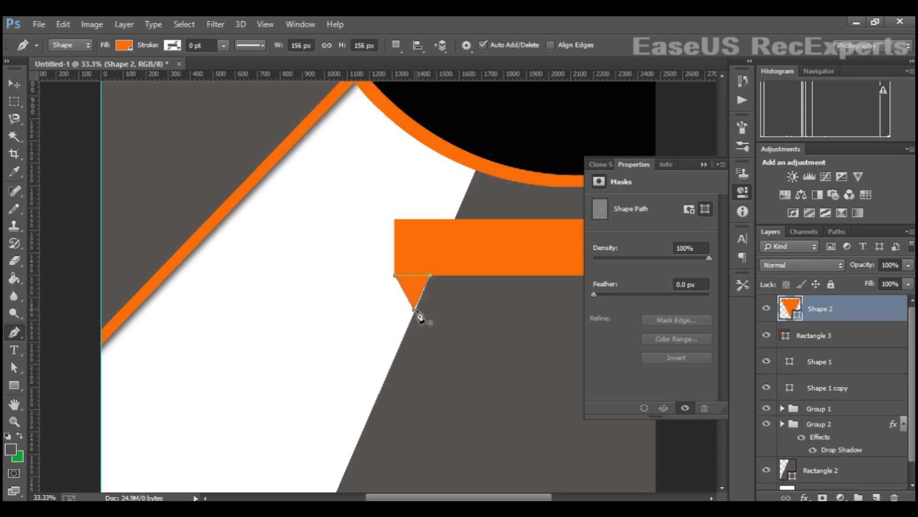
left_click(416, 310)
Step: Recolour the small triangle dark orange, about a24909, and nudge it sideways under the banner's left end
double_click(790, 307)
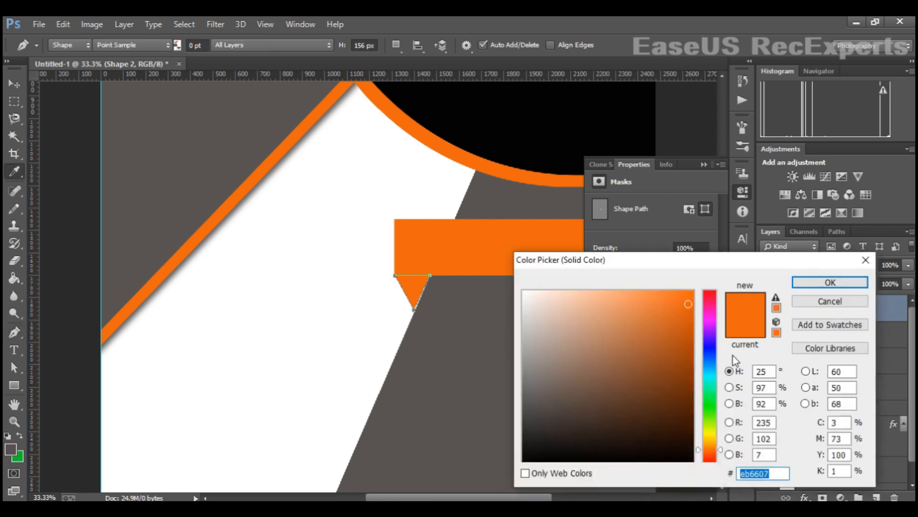
left_click_drag(684, 344, 689, 357)
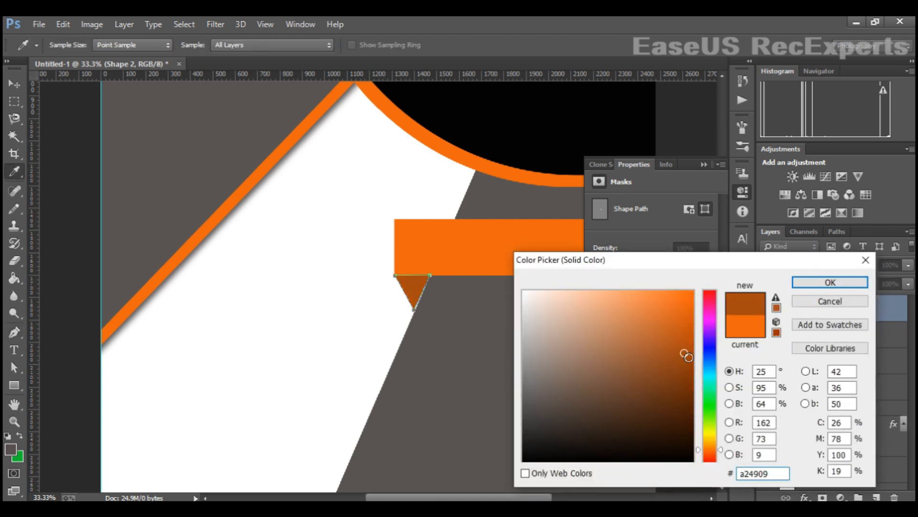
left_click(830, 283)
left_click(15, 84)
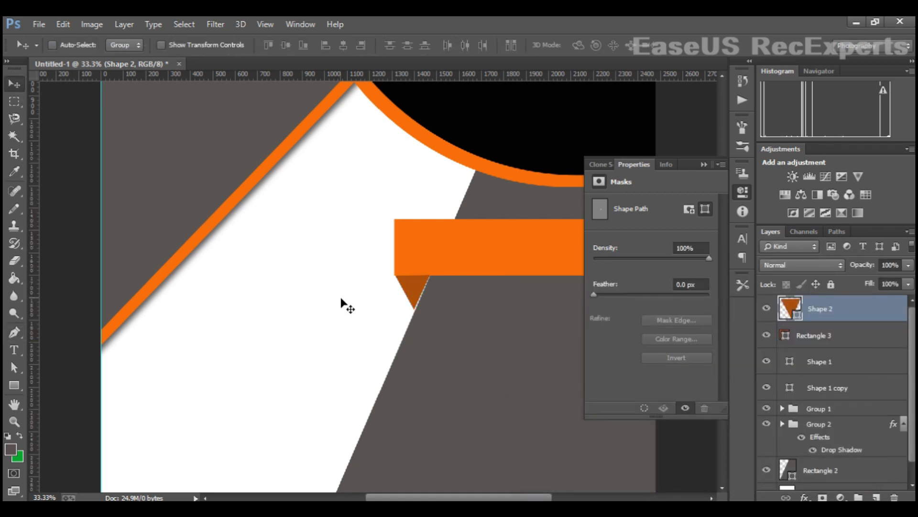
key("Left")
key("Left")
key("Right")
Step: Warp the triangle's lower tip onto the grey panel's slanted edge and line up the banner's left end with the triangle
key("ctrl+t")
right_click(415, 298)
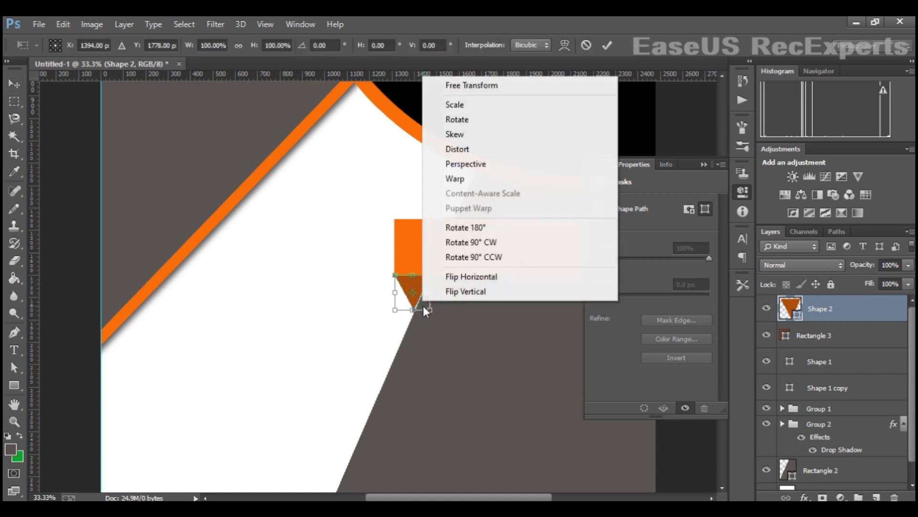
left_click(502, 179)
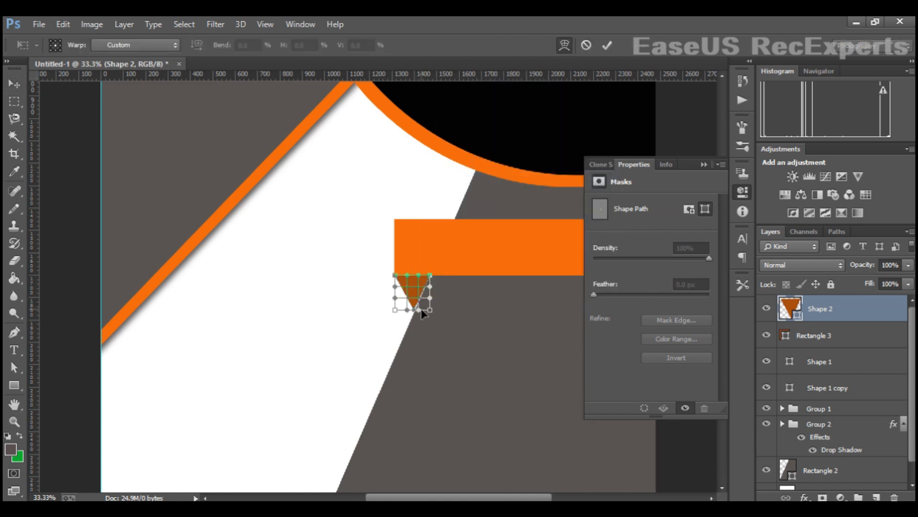
left_click_drag(421, 308, 425, 308)
key("Return")
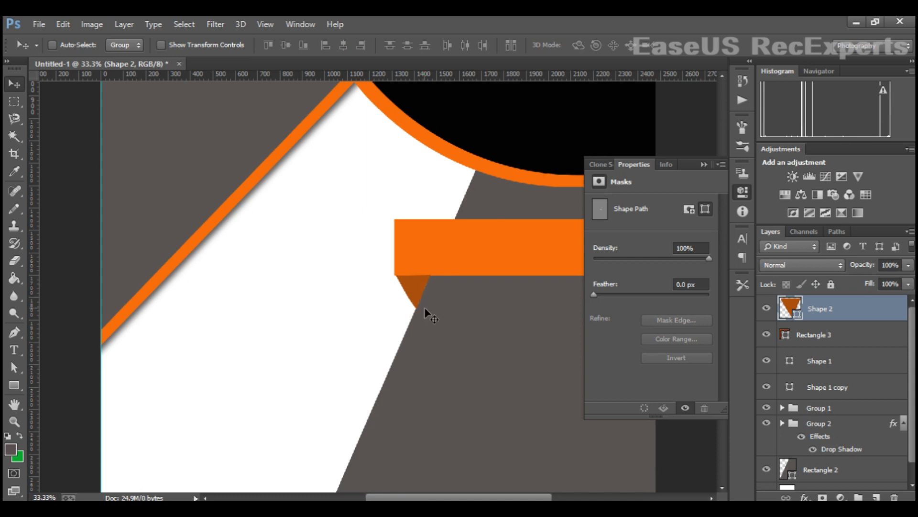
left_click(848, 339)
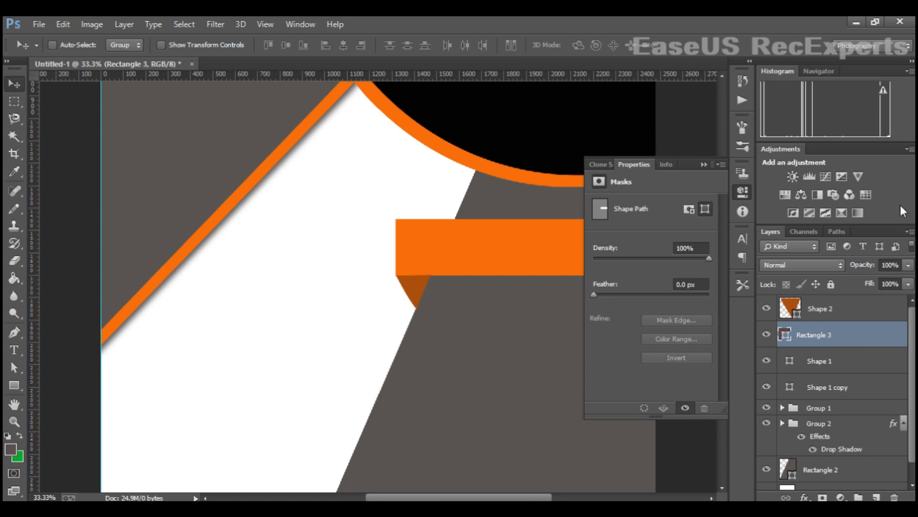
left_click(743, 191)
Step: Flip both footer wave shapes horizontally and move the horizontal guide inside the page to just above its top edge
key("ctrl+minus")
key("ctrl+minus")
key("ctrl+minus")
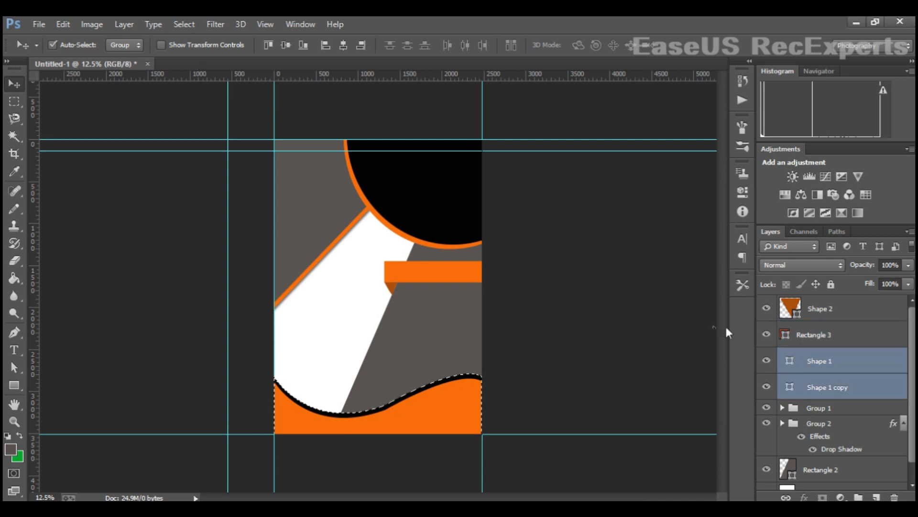
key("ctrl+t")
right_click(452, 395)
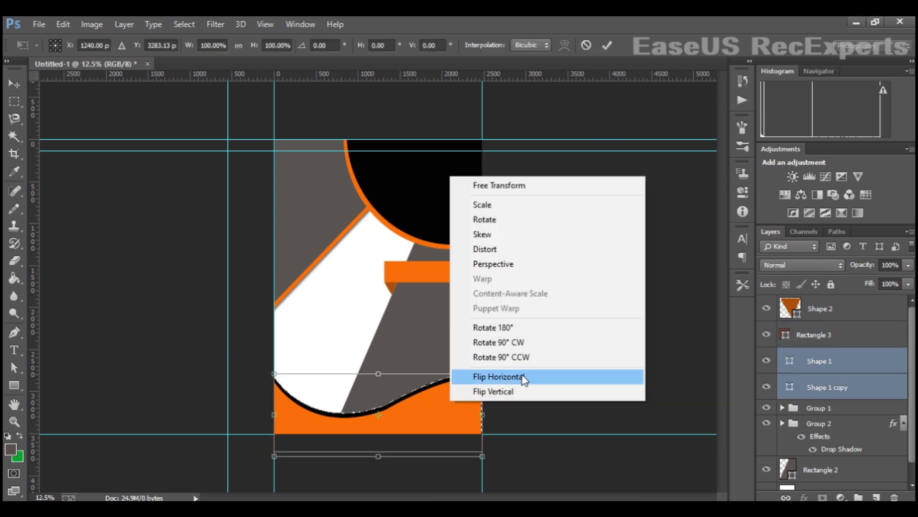
left_click(523, 378)
key("Return")
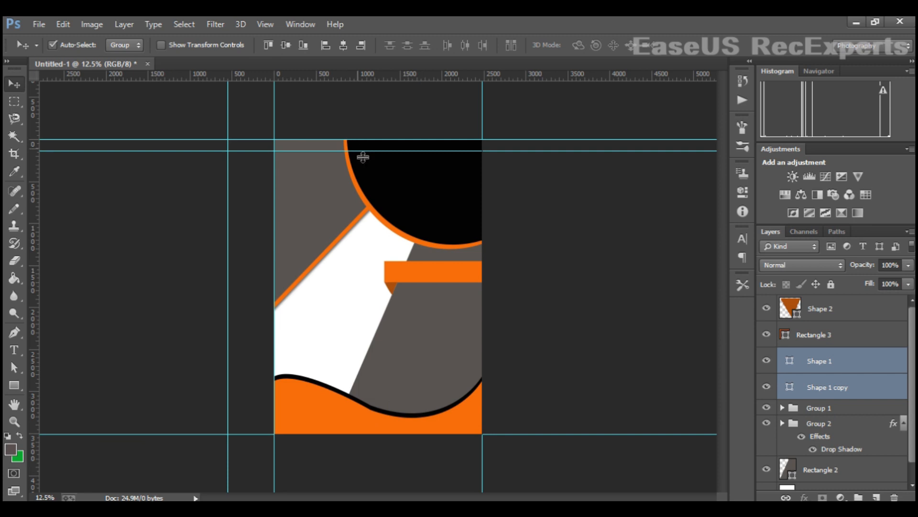
left_click_drag(361, 150, 364, 126)
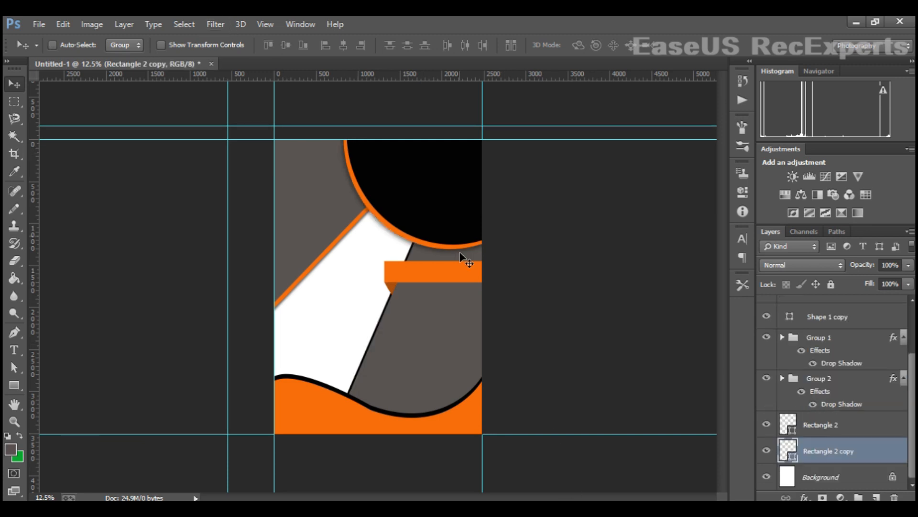
Step: Try to apply a Box Blur to the black copy behind the slanted grey shape
left_click(214, 27)
mouse_move(340, 185)
left_click(428, 269)
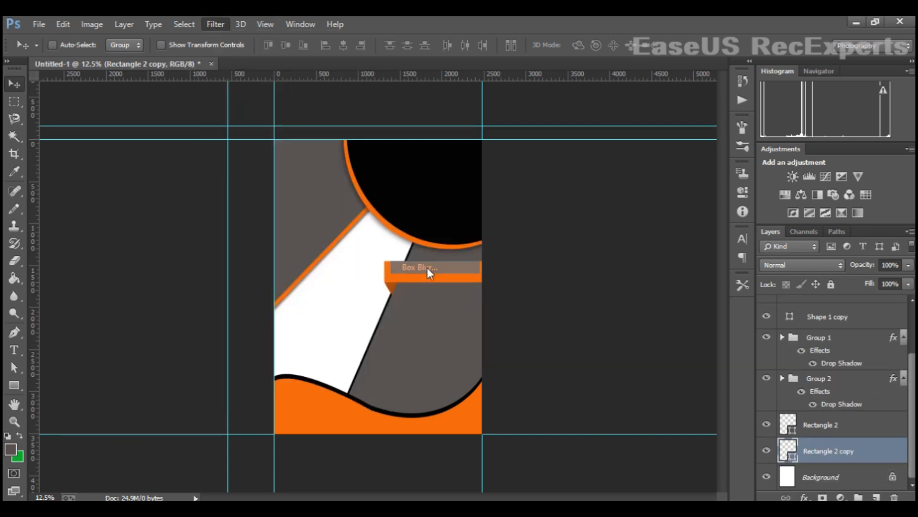
left_click(419, 222)
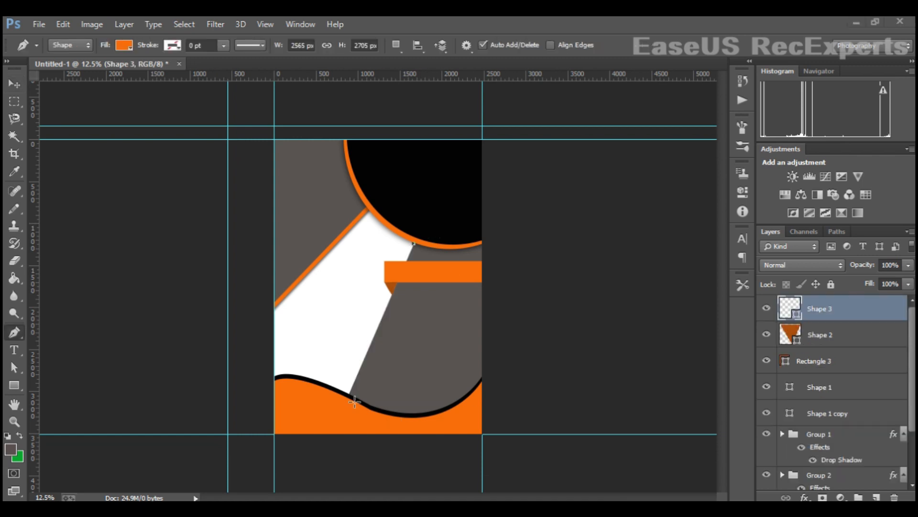
Step: Try to draw a narrow orange sliver along the grey panel's slanted edge, from the circle to the wave, and undo it
left_click(354, 399)
left_click(414, 245)
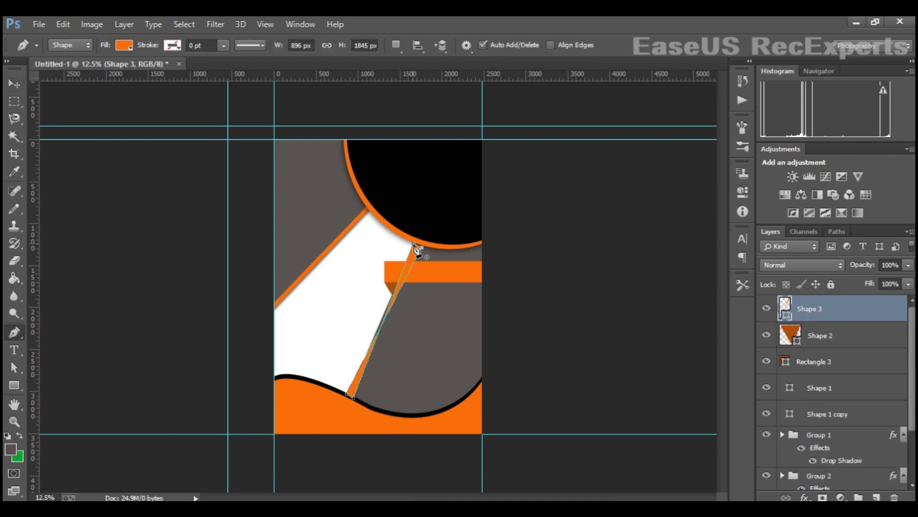
key("ctrl+z")
key("ctrl+z")
key("ctrl+z")
key("ctrl+z")
key("ctrl+z")
key("ctrl+z")
Step: Try to draw a narrow orange strip along the grey panel's slanted edge, from the wave up to the circle
left_click(348, 396)
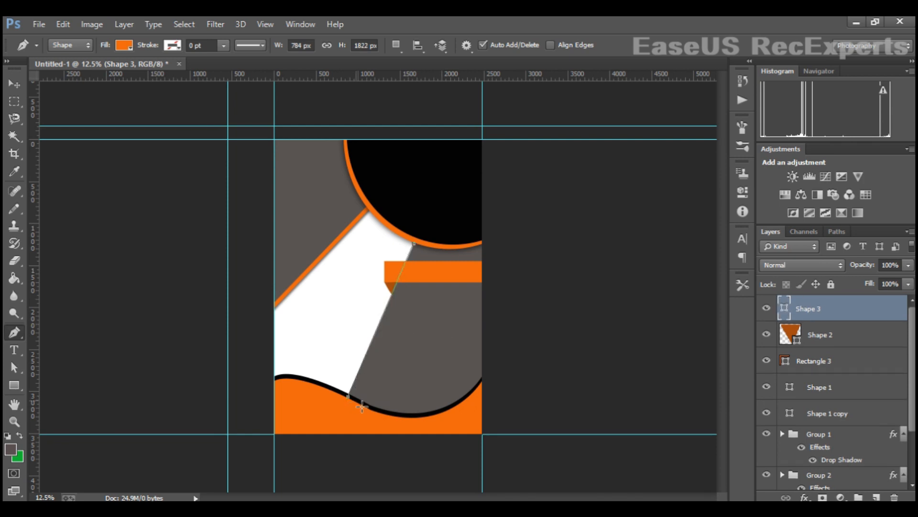
left_click(356, 399)
left_click(427, 244)
left_click(419, 235)
key("v")
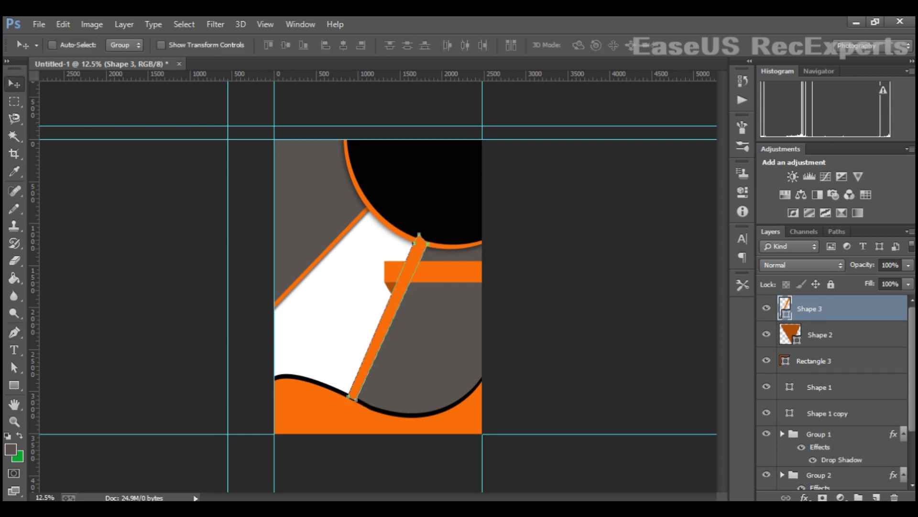
Step: Try to rasterize the orange strip and apply a Box Blur to it
left_click(216, 24)
mouse_move(246, 182)
left_click(416, 238)
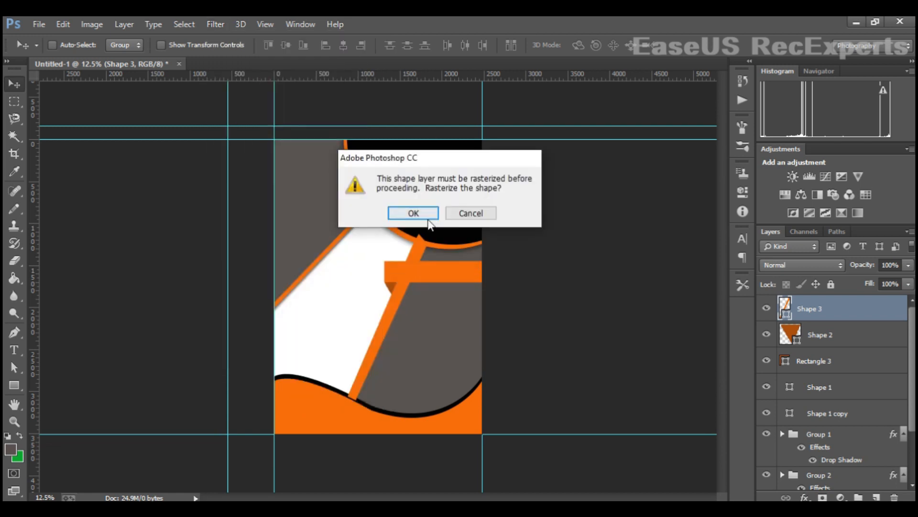
left_click(413, 211)
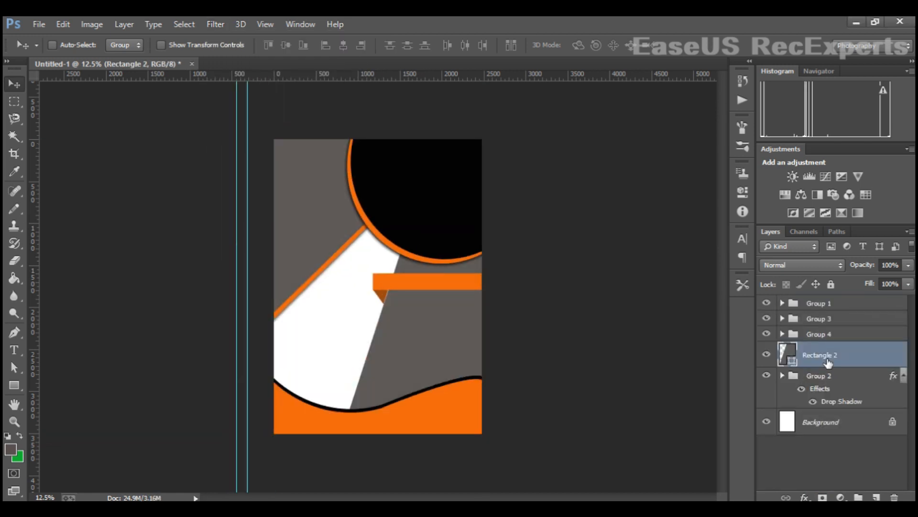
Step: Duplicate the slanted grey panel, recolour the lower original to 000000 and shift it slightly left as a shadow
key("ctrl+j")
double_click(801, 391)
left_click(545, 440)
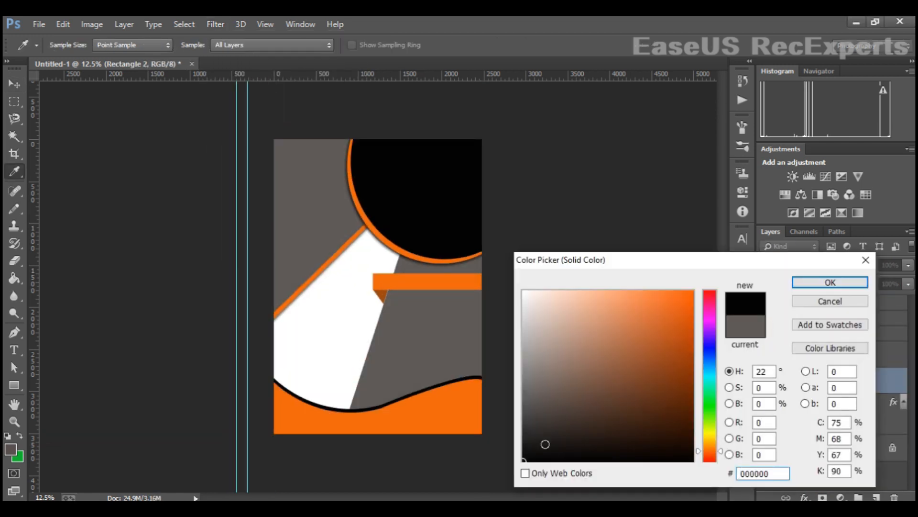
left_click(816, 282)
left_click_drag(396, 345, 395, 345)
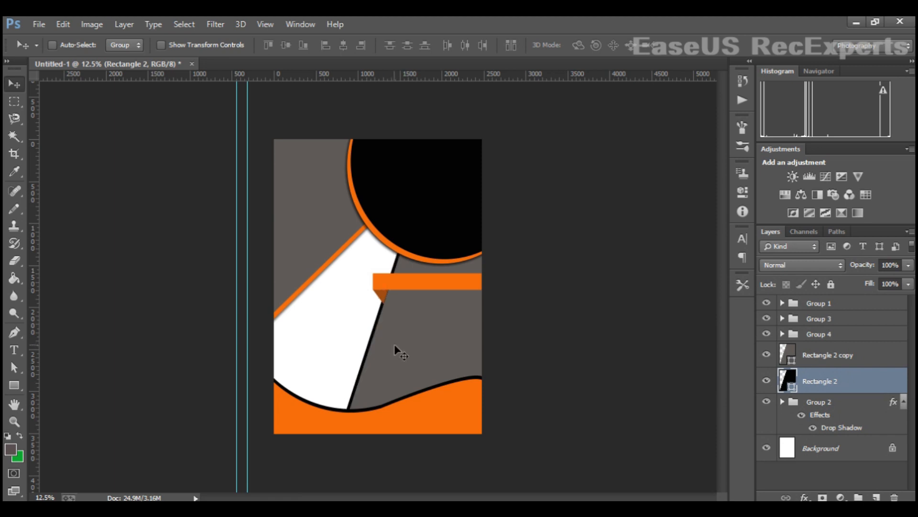
Step: Rasterize the black shape behind the grey panel and apply a Box Blur with a 39-pixel radius
left_click(215, 24)
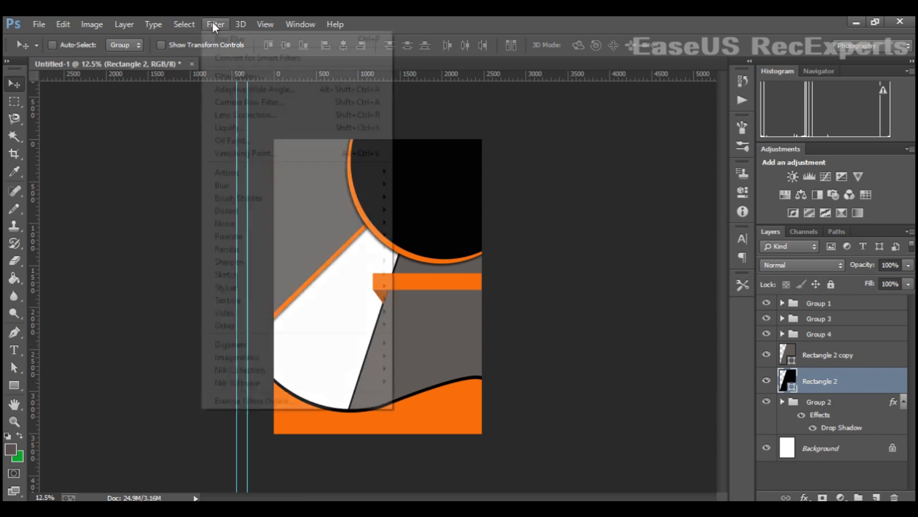
mouse_move(315, 191)
left_click(419, 267)
left_click(433, 211)
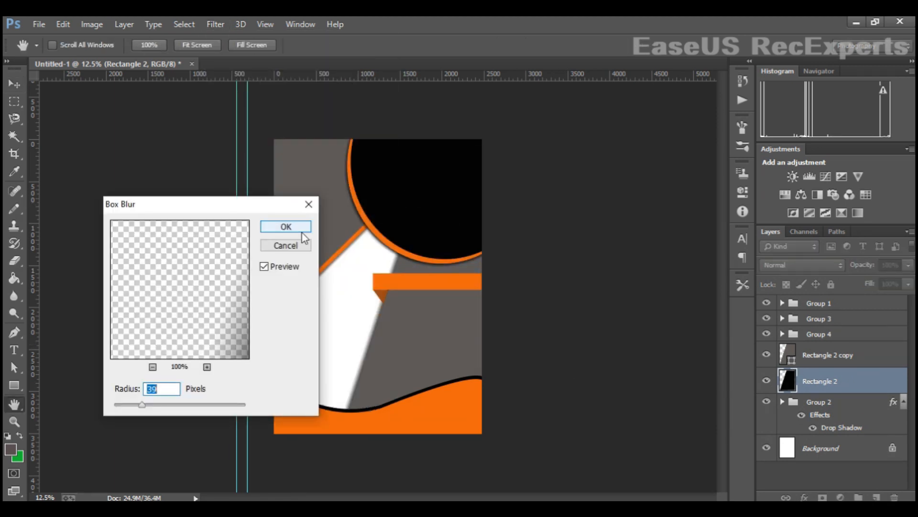
left_click(286, 226)
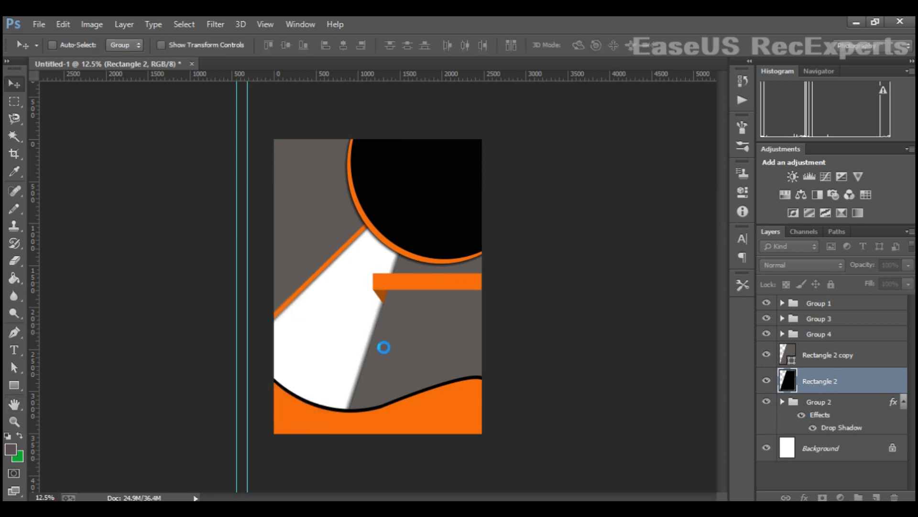
key("ctrl+z")
key("ctrl+z")
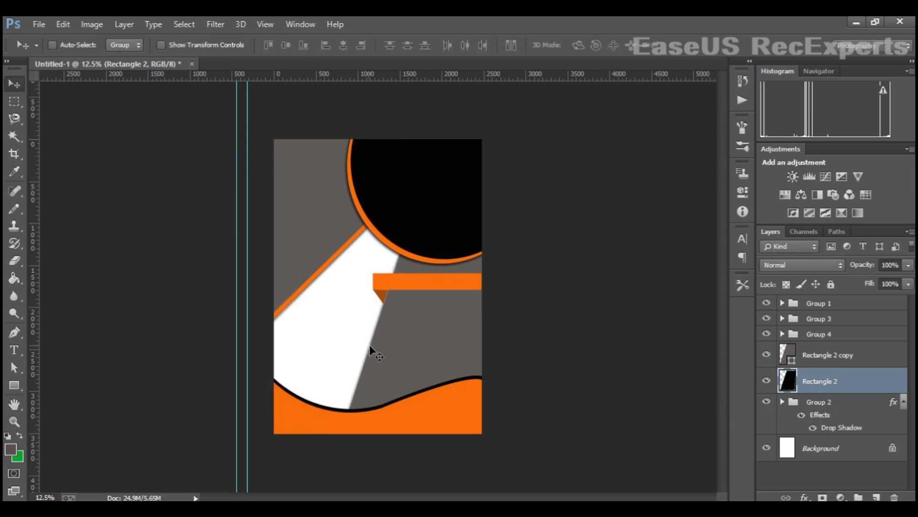
Step: Draw a thin strip along the orange banner's lower edge, from the slanted panel edge to the page's right edge
key("p")
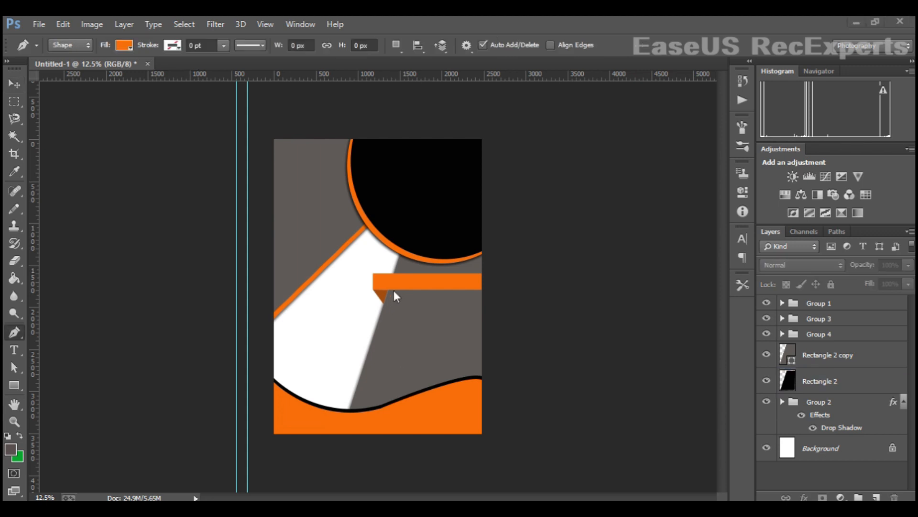
left_click(388, 290)
key("ctrl+plus")
key("ctrl+plus")
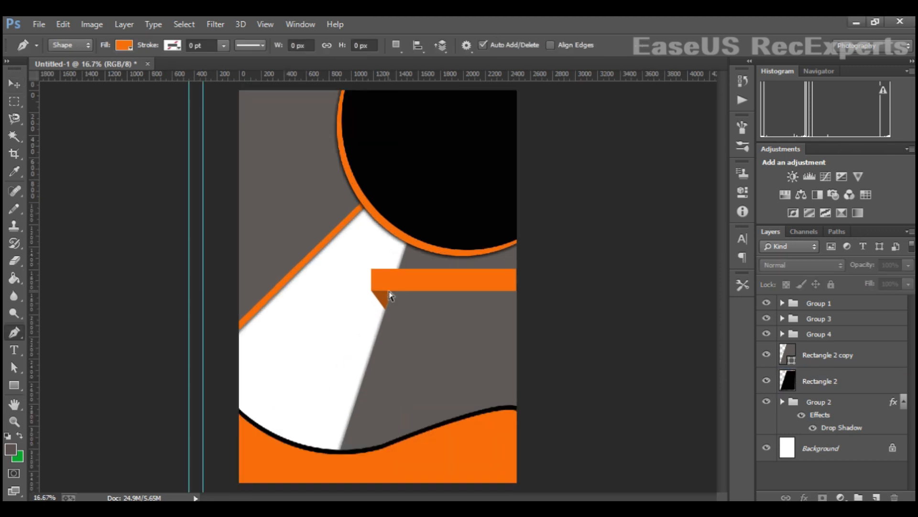
left_click(404, 289)
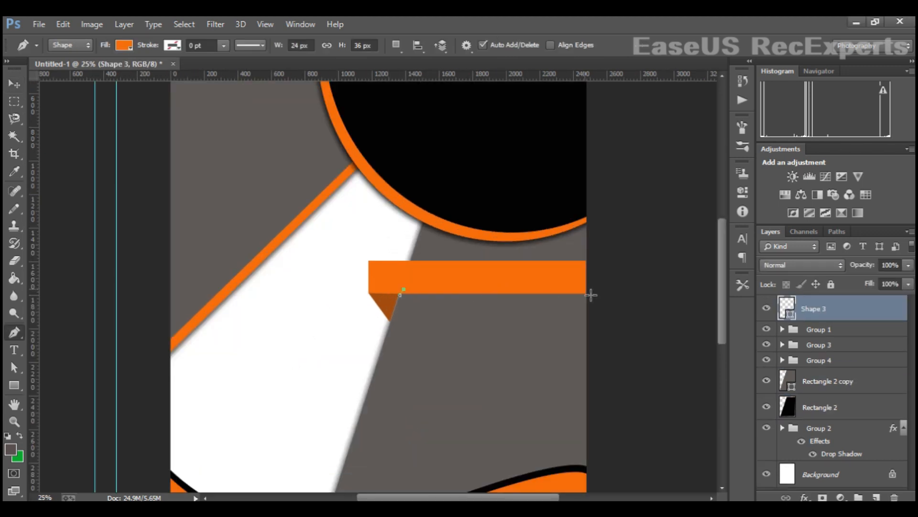
left_click(586, 289)
left_click(587, 296)
left_click(400, 295)
key("v")
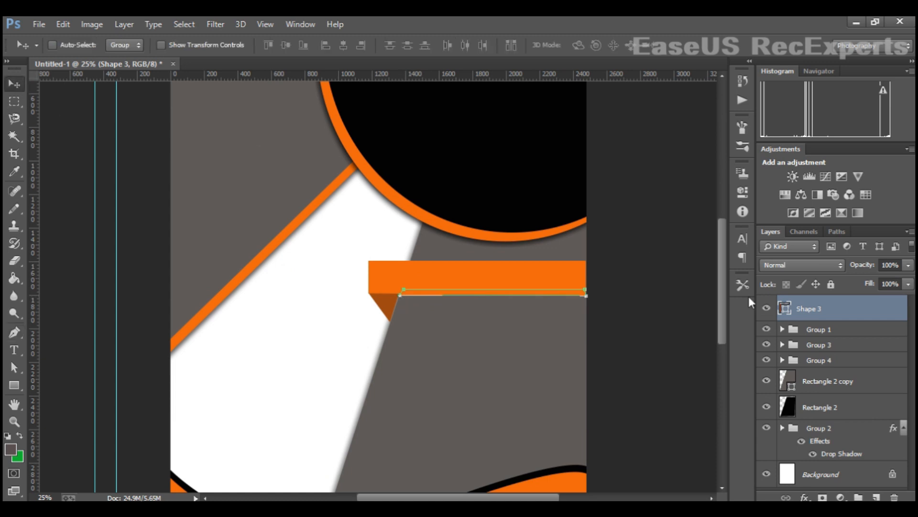
Step: Recolour the thin strip to 000000 and move the banner's Group 4 above it
double_click(786, 309)
type("000000")
left_click(820, 280)
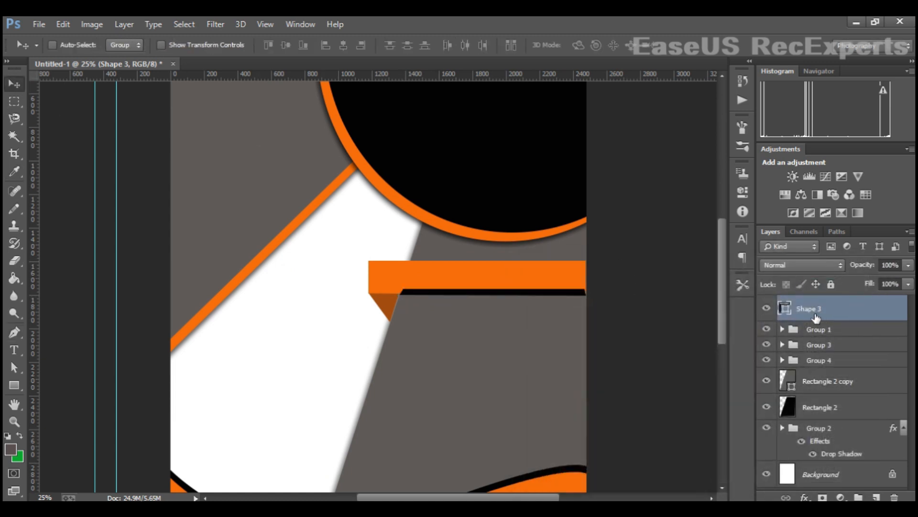
left_click_drag(827, 365, 825, 307)
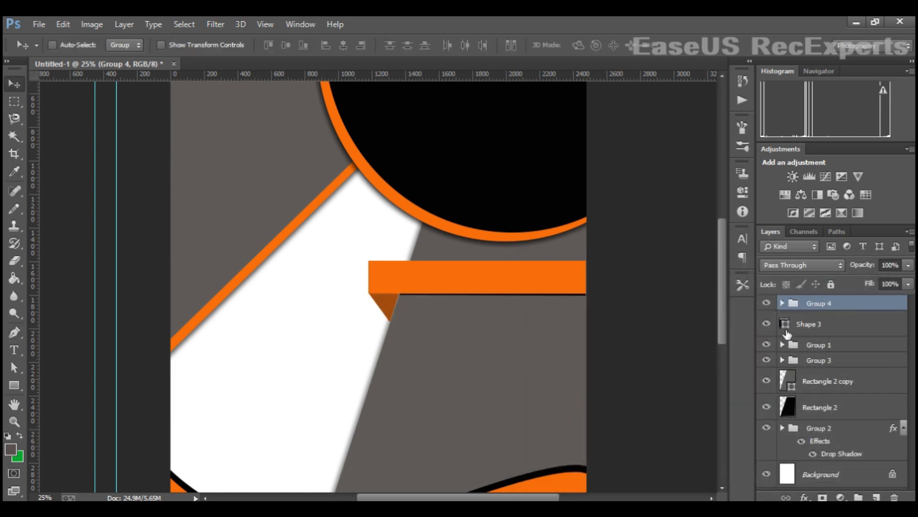
Step: Apply a Box Blur with a 42-pixel radius to the black strip beneath the banner
left_click(813, 331)
left_click(215, 24)
mouse_move(225, 181)
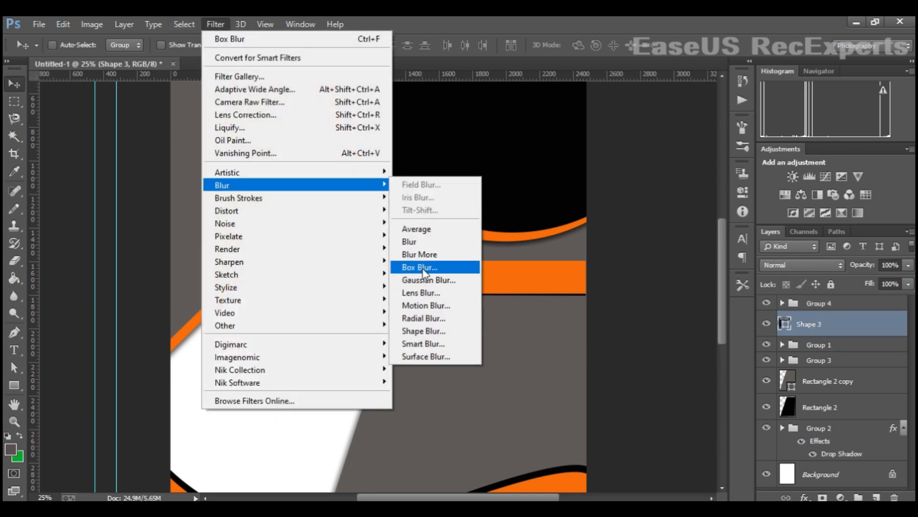
left_click(437, 264)
left_click_drag(139, 404, 144, 405)
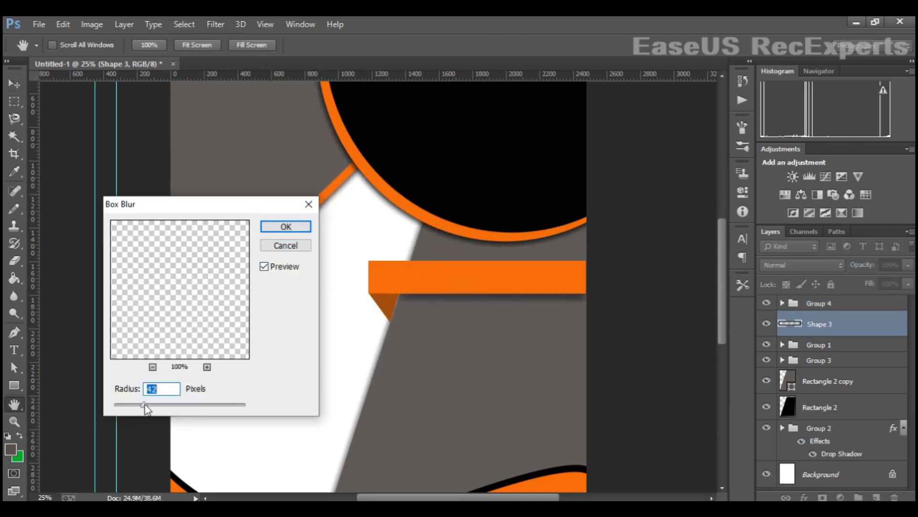
left_click(286, 226)
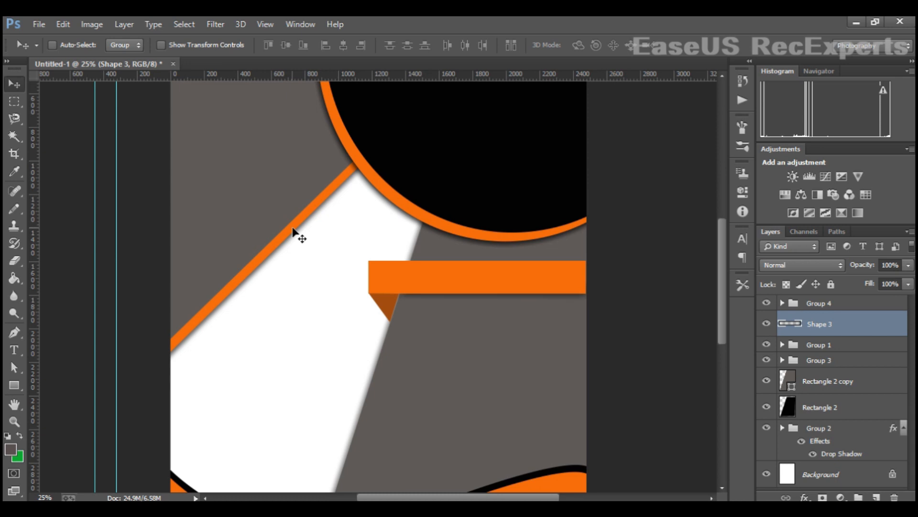
Step: Reduce the blurred shadow's height with Free Transform, raising its lower edge toward the banner
key("ctrl+t")
left_click_drag(388, 306, 388, 296)
key("Return")
key("ctrl+minus")
key("ctrl+minus")
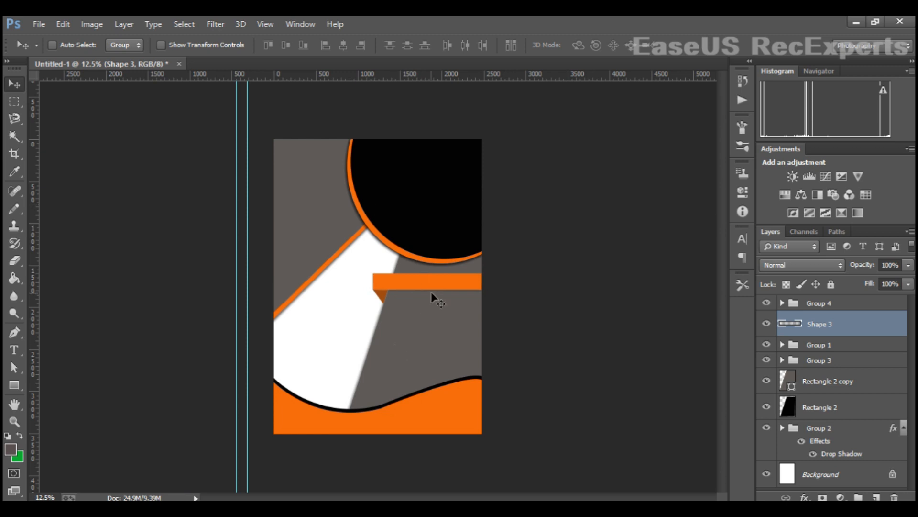
Step: Select the banner rectangle inside Group 4 and place three duplicates of it down the grey panel
left_click(424, 283)
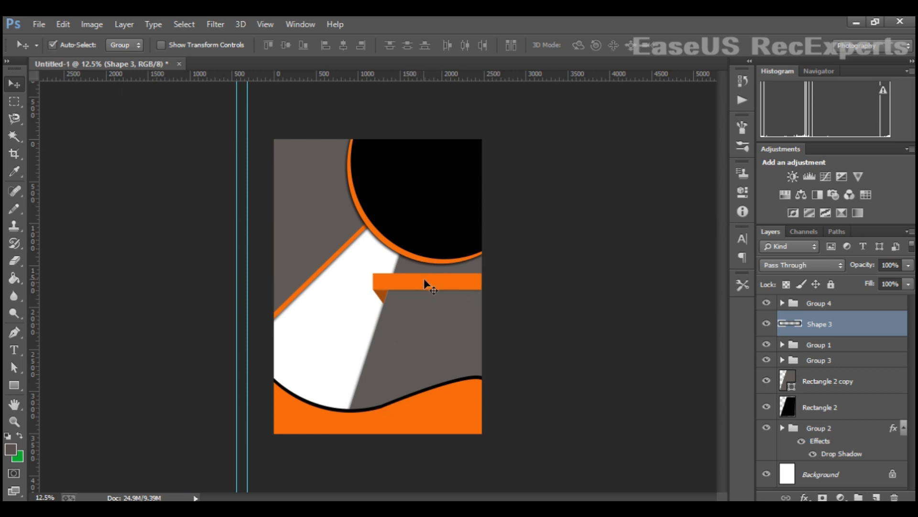
left_click(782, 303)
left_click(822, 352)
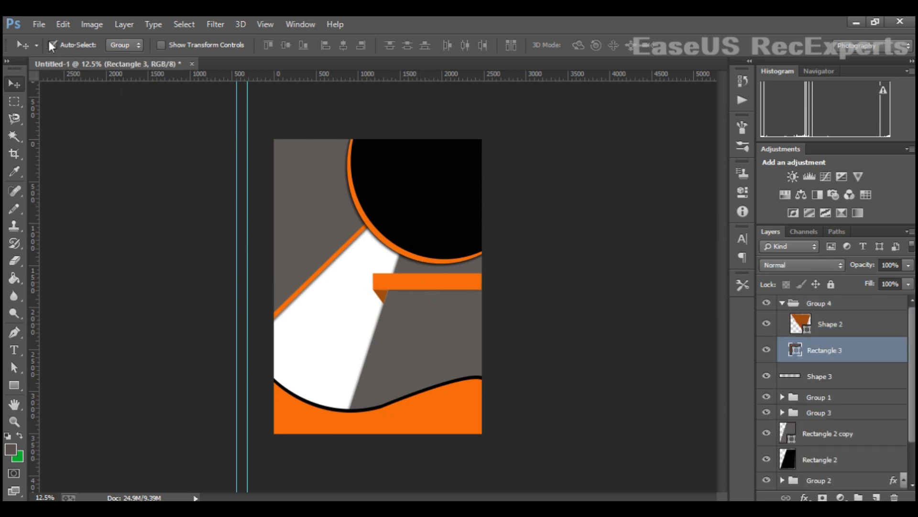
left_click_drag(418, 286, 423, 345, "alt")
left_click_drag(423, 345, 418, 369, "alt")
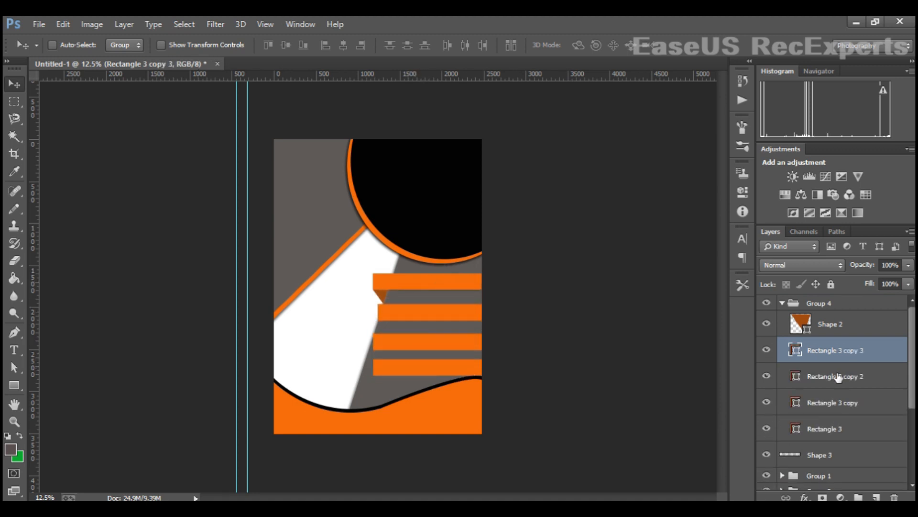
Step: Hide the guides and extend the two lowest orange bars leftward in a staircase, the lowest reaching furthest out
key("ctrl+semicolon")
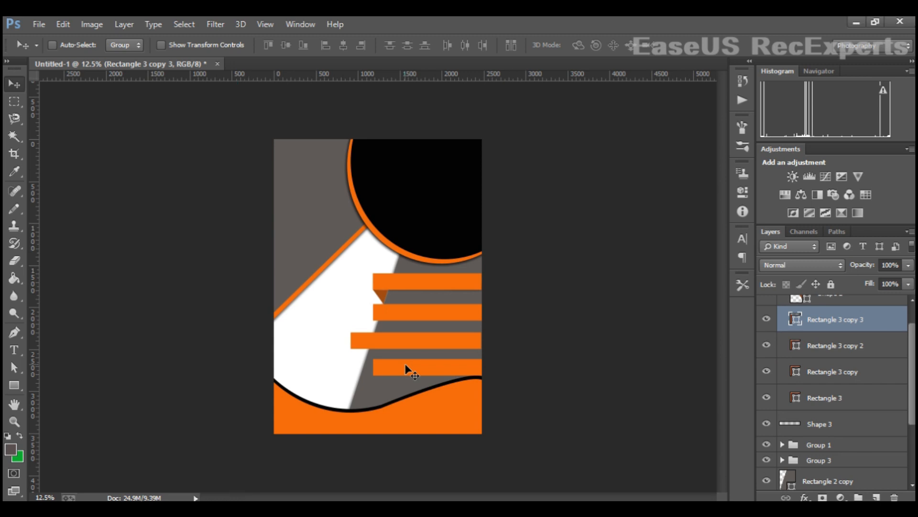
key("ctrl+t")
left_click_drag(374, 367, 333, 375)
key("Return")
Step: Extend the second orange bar's left end outward to a width of 105.56%
left_click(776, 373)
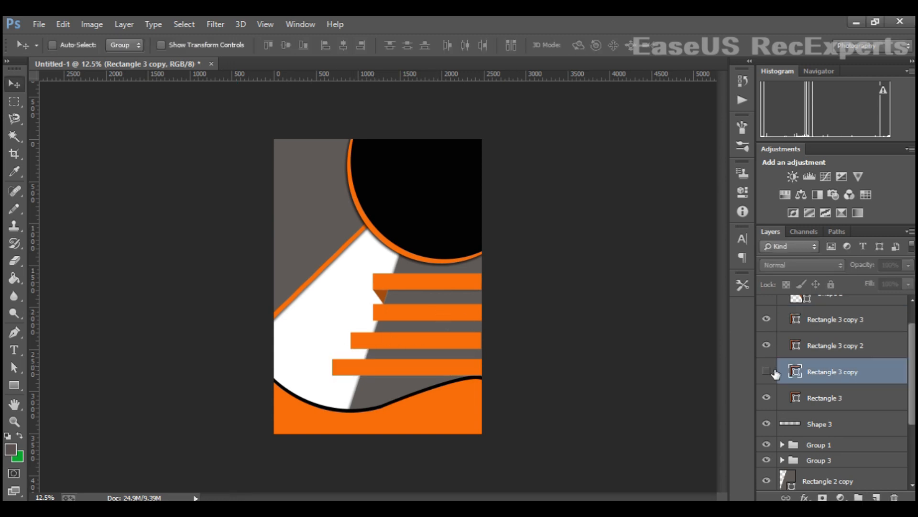
key("ctrl+t")
left_click_drag(375, 311, 367, 311)
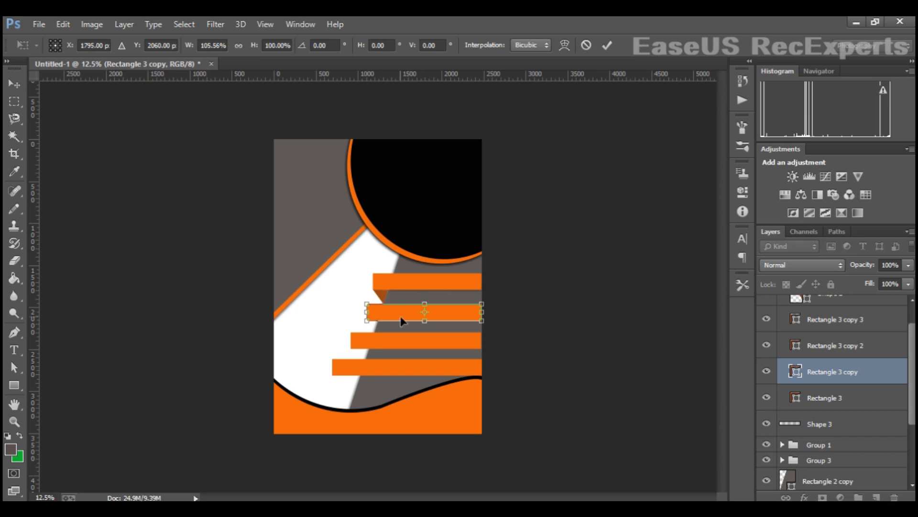
key("Return")
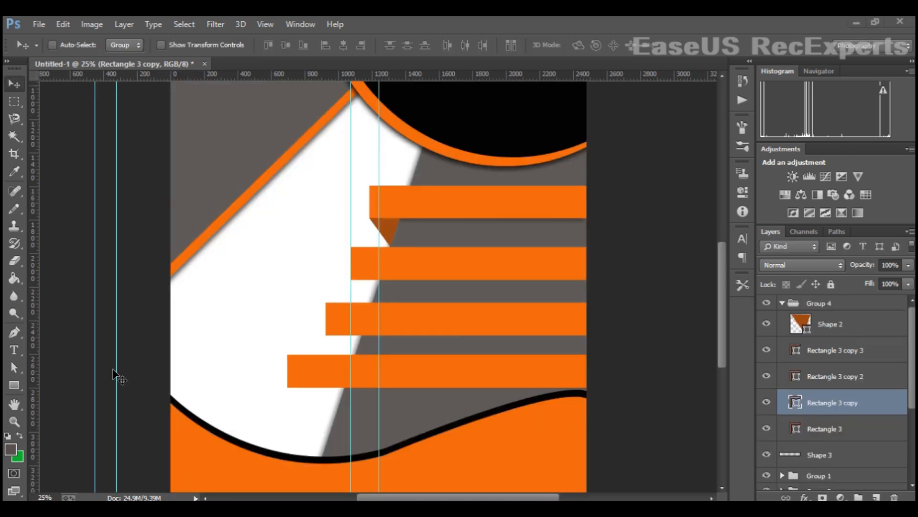
Step: Place vertical guides at the left ends of the two lowest bars and horizontal guides along the three lower bars' edges
left_click_drag(116, 382, 326, 402)
left_click_drag(95, 406, 288, 421)
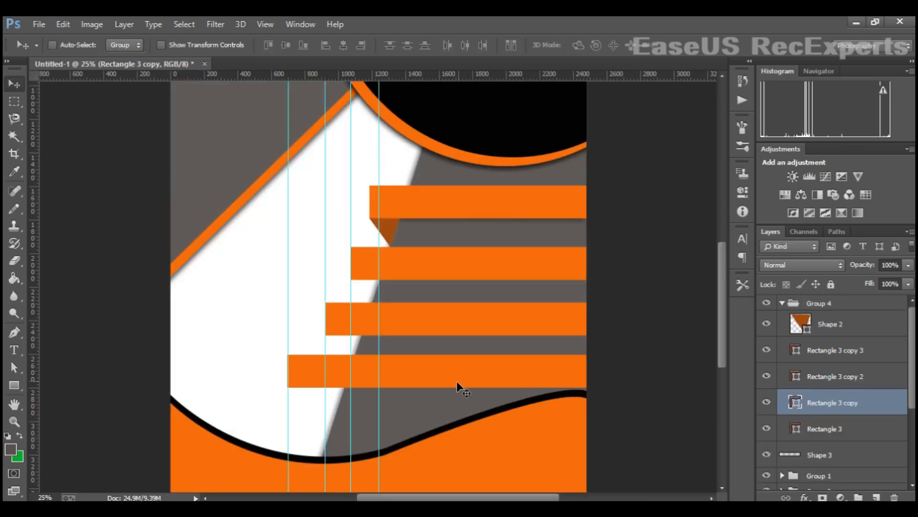
left_click_drag(346, 76, 425, 392)
left_click_drag(386, 77, 461, 280)
Step: Draw a fold triangle beneath the second bar's left end, reaching the third bar at the slanted edge, and fill it dark orange
key("p")
scroll(370, 258, "down", 1)
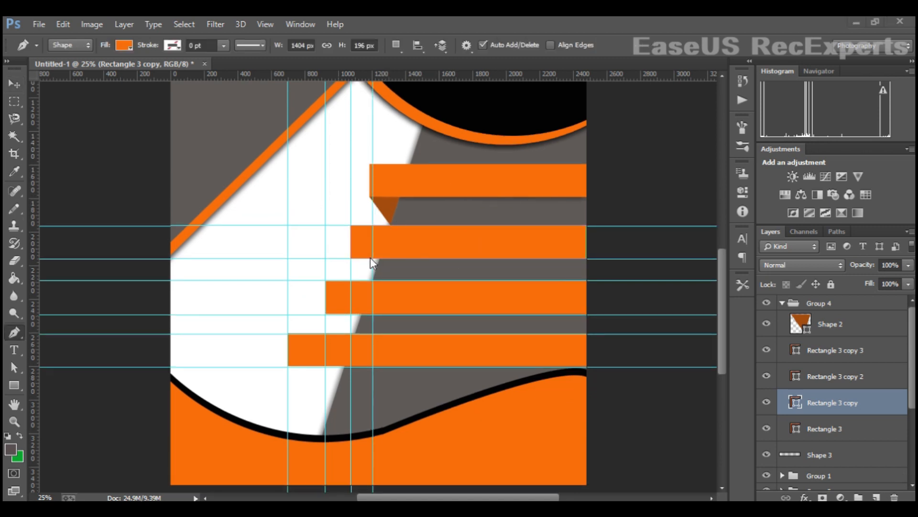
left_click(351, 259)
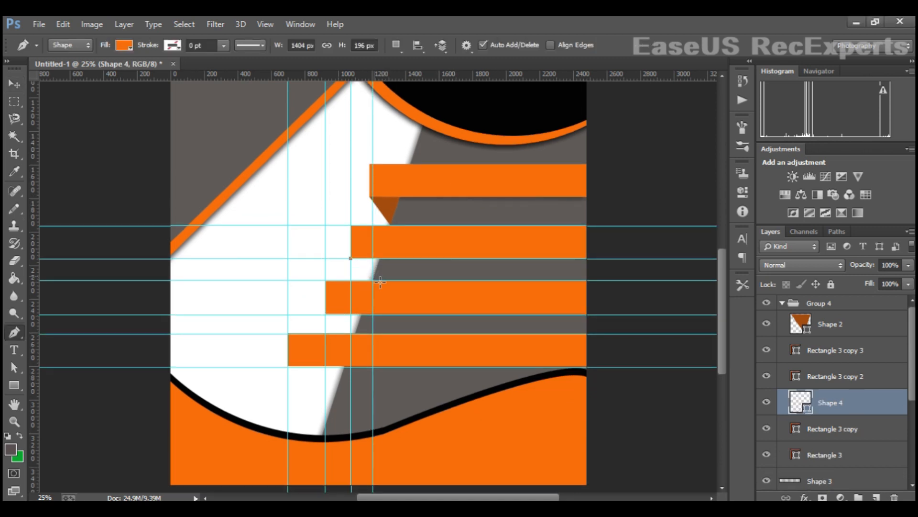
key("v")
left_click_drag(372, 221, 379, 211)
left_click(14, 331)
left_click(379, 258)
left_click(373, 279)
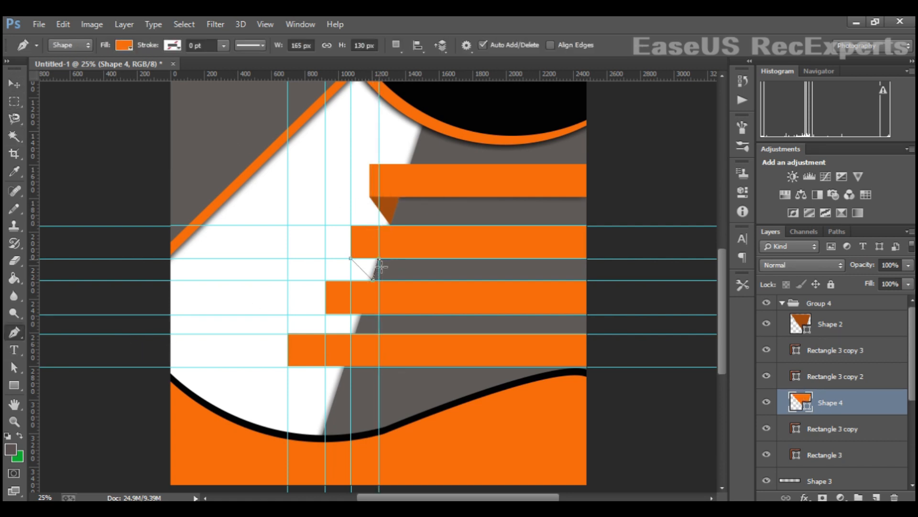
double_click(811, 409)
left_click(813, 283)
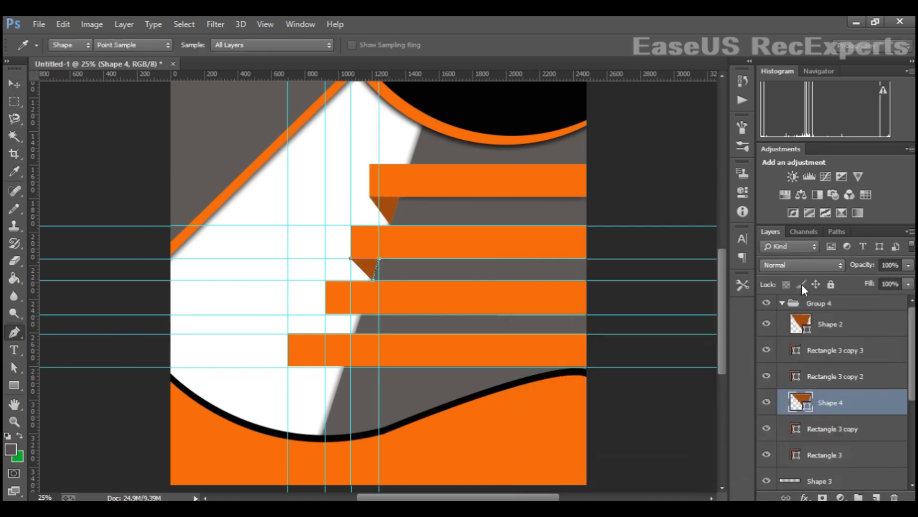
Step: Draw a fold triangle beneath the third bar's left end, reaching the fourth bar at the slanted edge
key("v")
left_click_drag(358, 332, 320, 319)
key("p")
key("v")
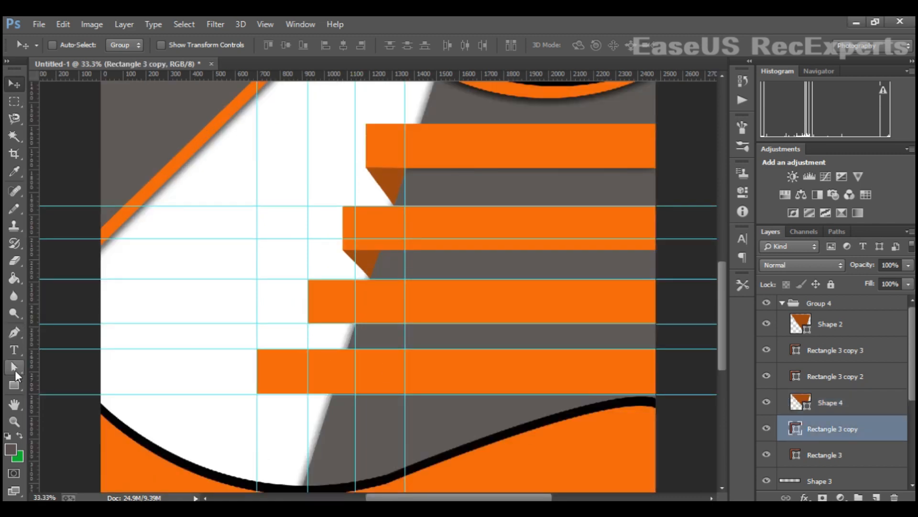
key("p")
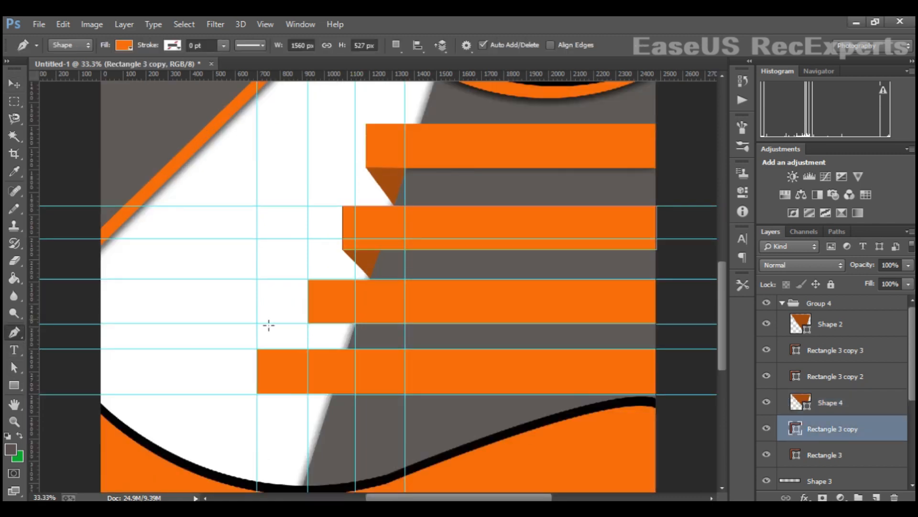
left_click(308, 323)
left_click(355, 325)
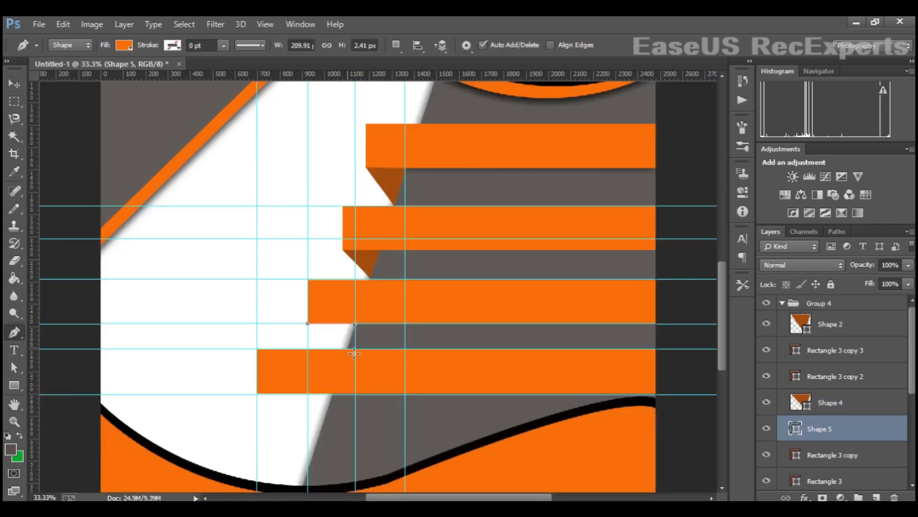
left_click(348, 349)
left_click(308, 324)
key("ctrl+z")
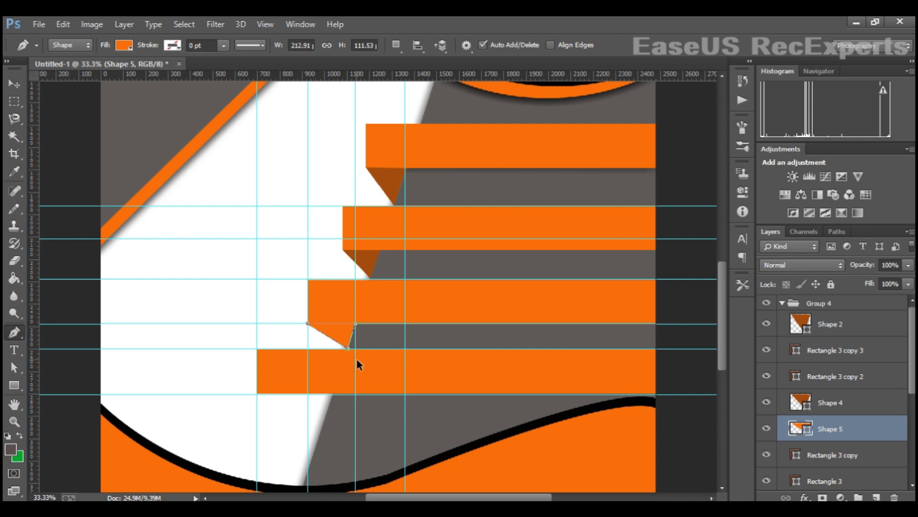
Step: Fill the third bar's fold triangle with the dark orange sampled from the second bar's fold
double_click(808, 432)
left_click(369, 261)
left_click(832, 283)
Step: Remove the horizontal and vertical guides from the canvas
left_click(14, 84)
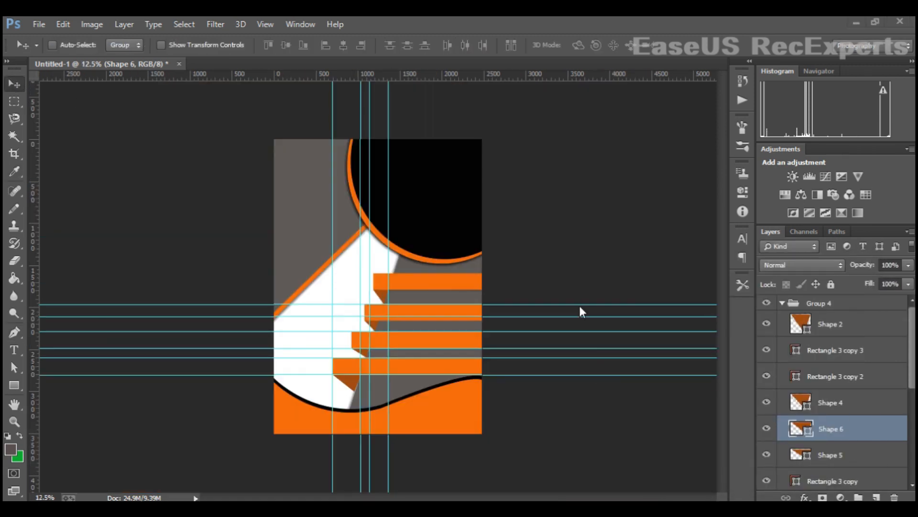
left_click_drag(580, 304, 550, 74)
left_click_drag(533, 332, 530, 74)
left_click_drag(526, 357, 531, 74)
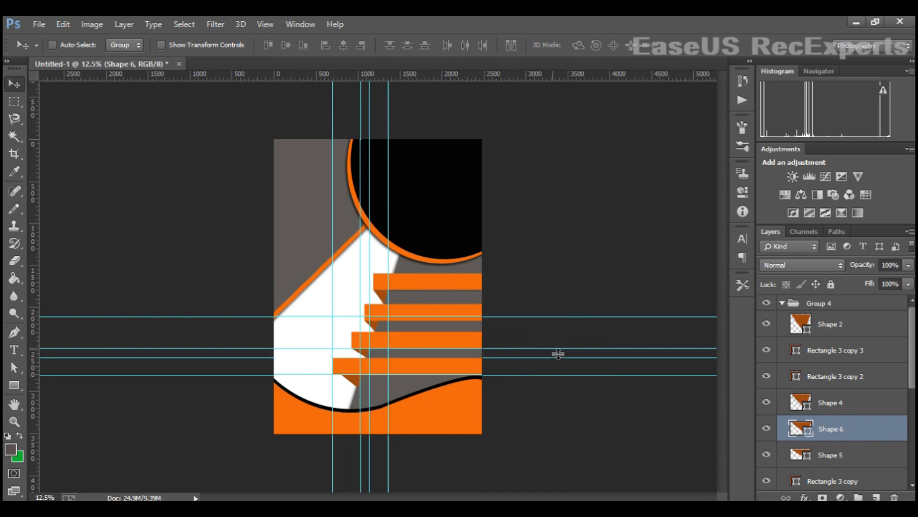
left_click_drag(559, 348, 575, 24)
left_click_drag(555, 316, 557, 57)
left_click_drag(555, 358, 557, 57)
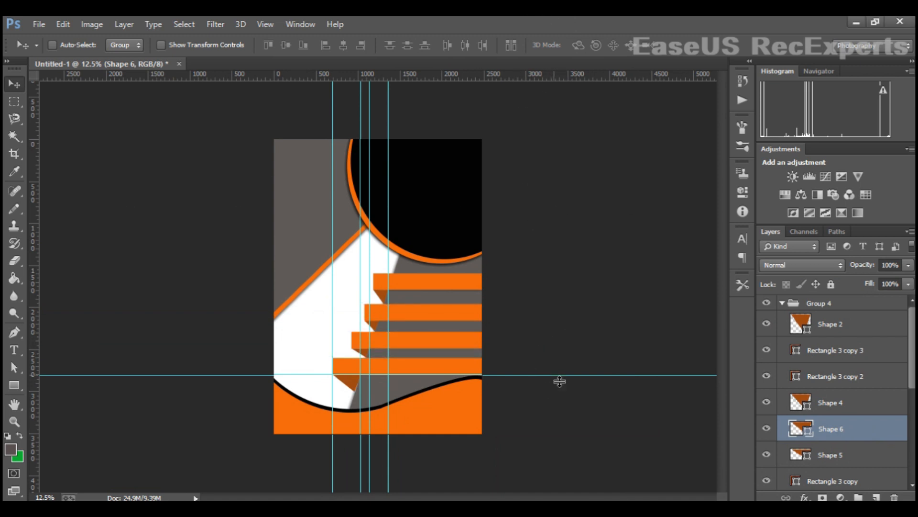
left_click_drag(560, 376, 557, 74)
left_click_drag(333, 395, 34, 378)
left_click_drag(361, 382, 34, 383)
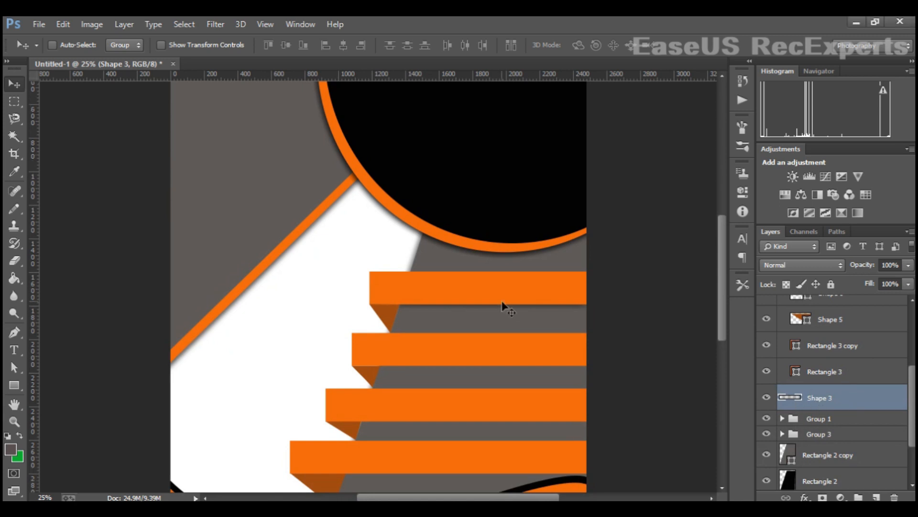
Step: Duplicate the top bar's blurred shadow strip downward to shade the lower orange bars
left_click_drag(490, 309, 463, 446)
scroll(485, 313, "down", 2)
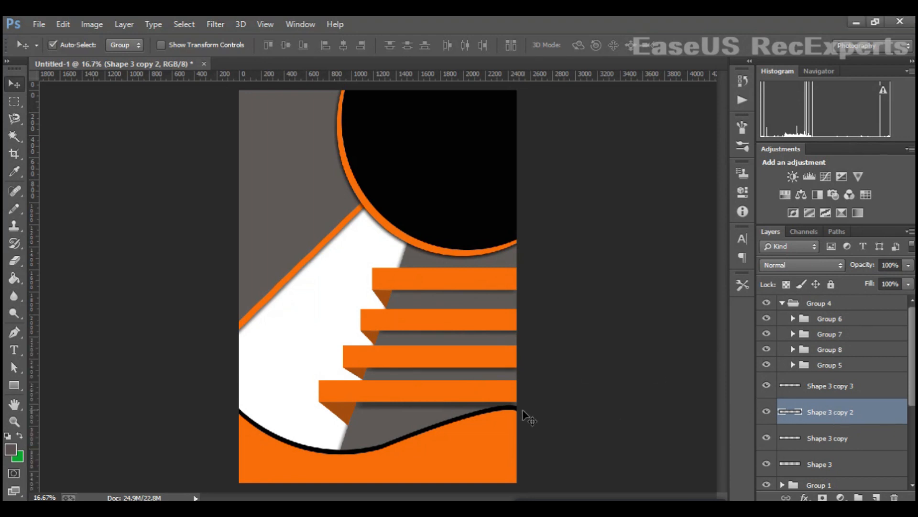
Step: Identify the lowest bar's shadow layer, Shape 3 copy 3, and stretch it slightly outward at both ends, past the page's right edge
scroll(842, 434, "down", 1)
left_click(819, 449)
left_click(766, 448)
left_click(767, 449)
scroll(828, 443, "up", 1)
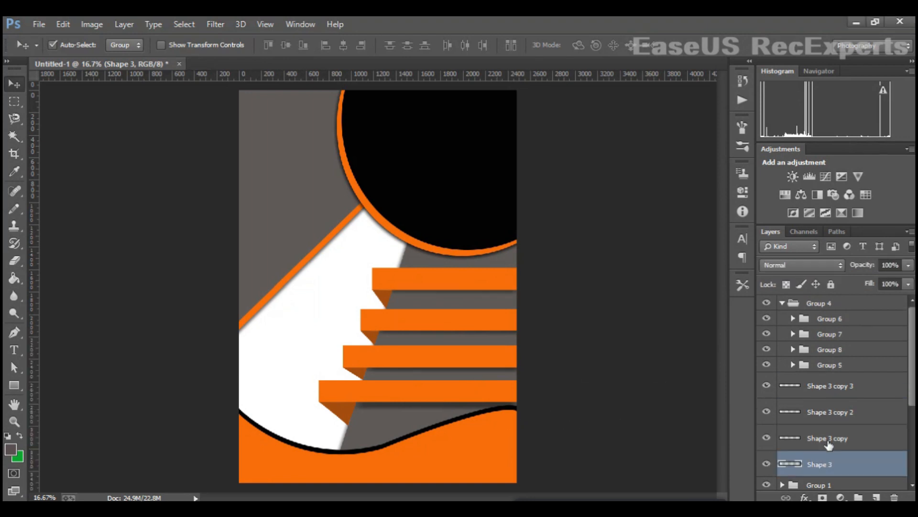
left_click(811, 393)
left_click(767, 387)
left_click(768, 388)
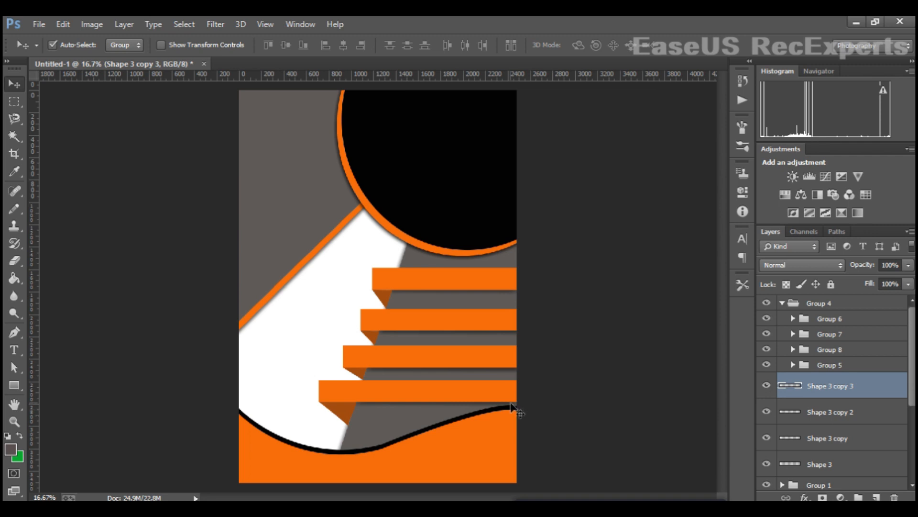
key("ctrl+t")
left_click_drag(521, 408, 526, 407)
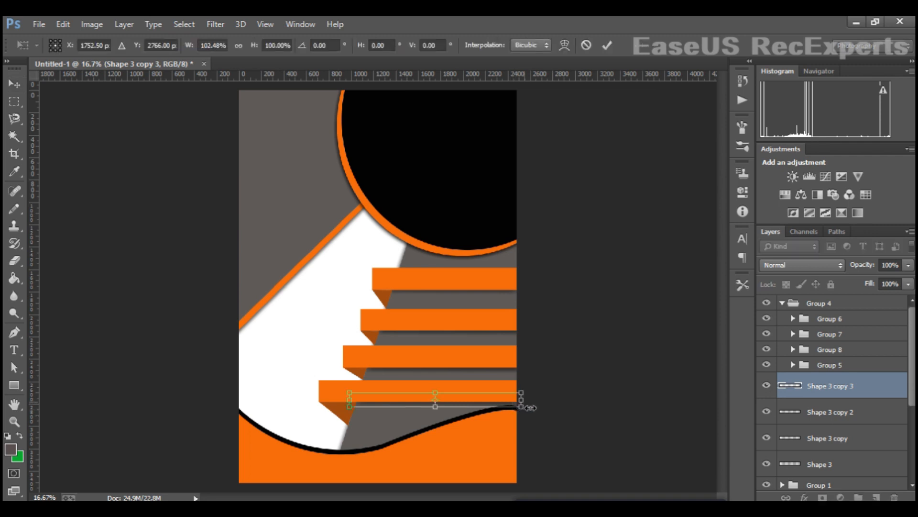
left_click_drag(348, 404, 344, 404)
key("Return")
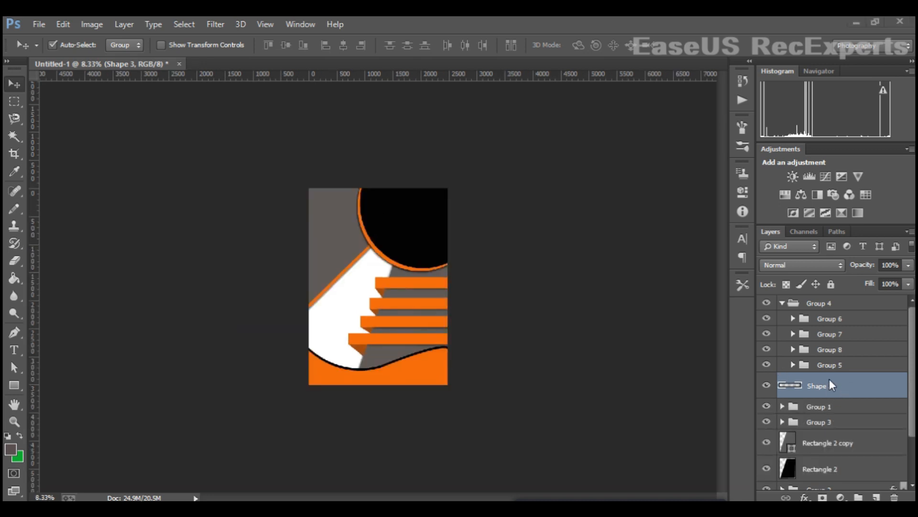
Step: Move the Shape 3 shadow layer into Group 6 and check the group by toggling its visibility
left_click_drag(835, 387, 832, 321)
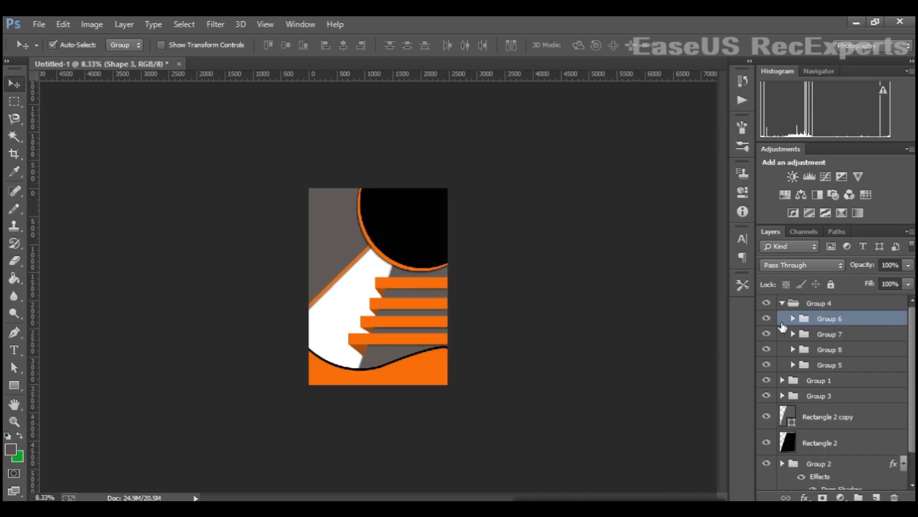
mouse_move(766, 318)
left_mouse_down()
mouse_move(771, 385)
mouse_move(766, 318)
left_mouse_up()
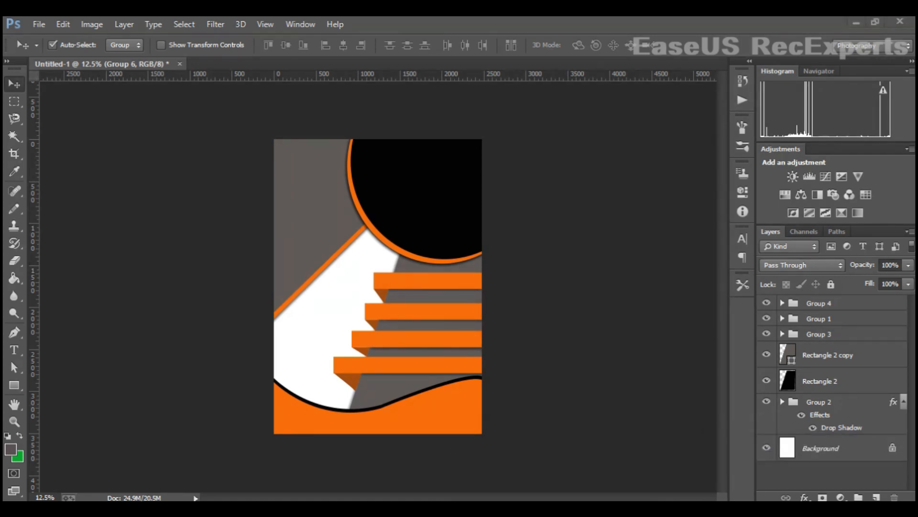
left_click(495, 467)
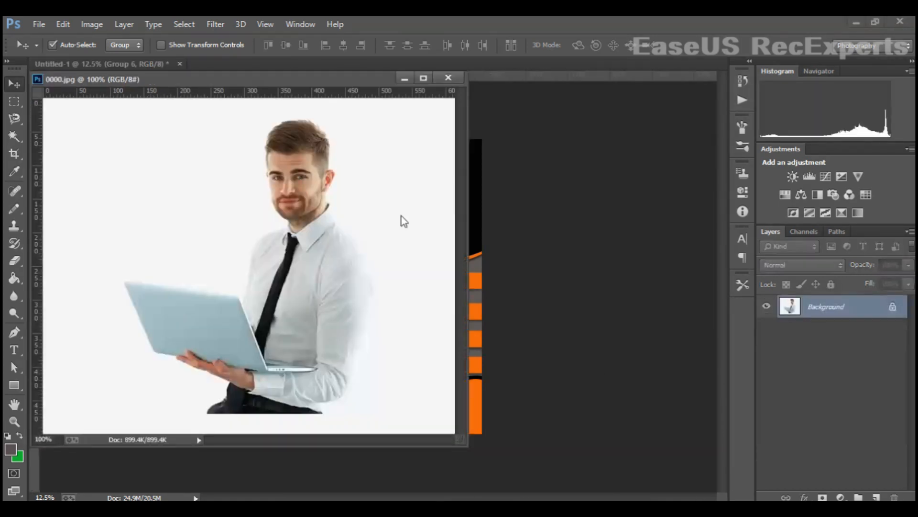
left_click_drag(367, 78, 468, 254)
left_click_drag(441, 371, 418, 194)
left_click(506, 252)
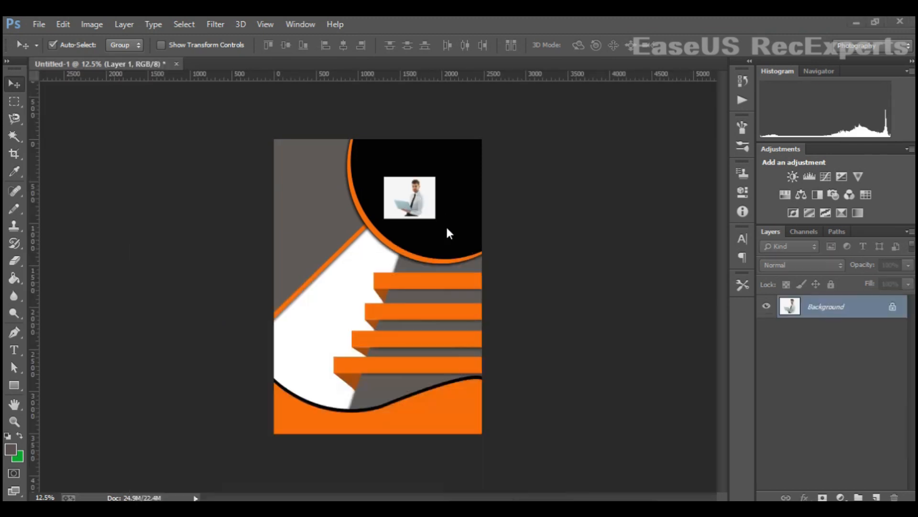
left_click(429, 205)
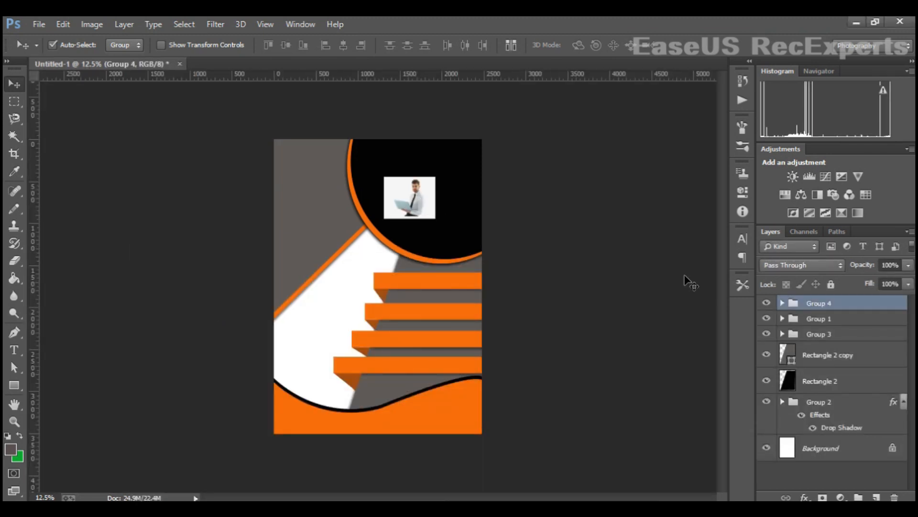
left_click(782, 303)
left_click(783, 303)
key("ctrl+z")
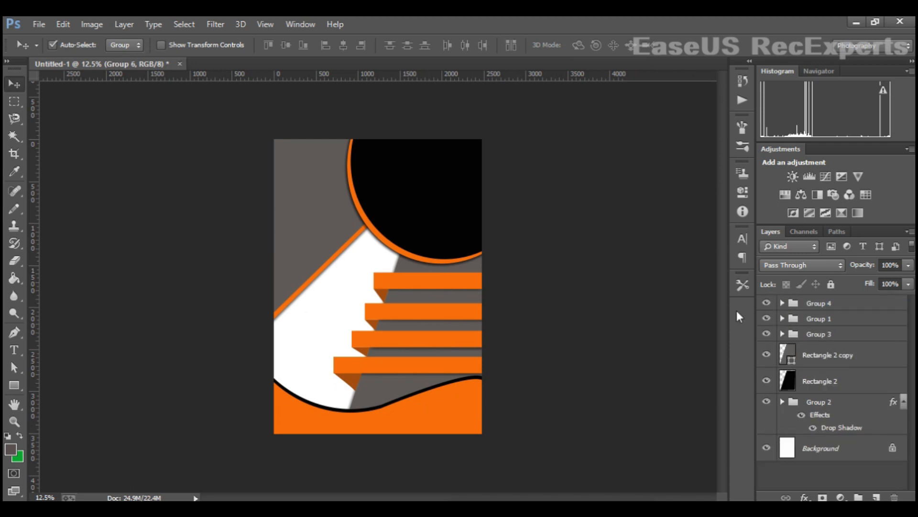
Step: Copy the photo of the man with a laptop from 0000.jpg into the layout over the black circle
left_click(232, 206)
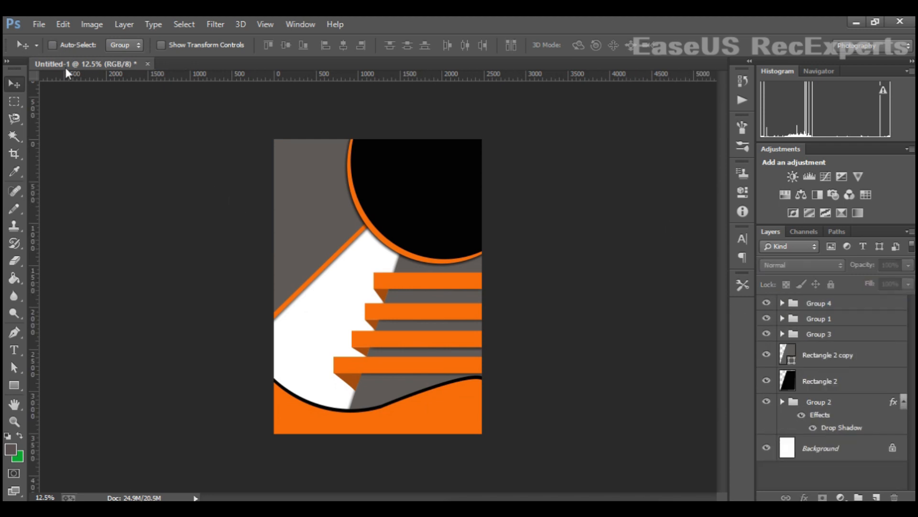
left_click(492, 460)
left_click_drag(492, 467, 485, 248)
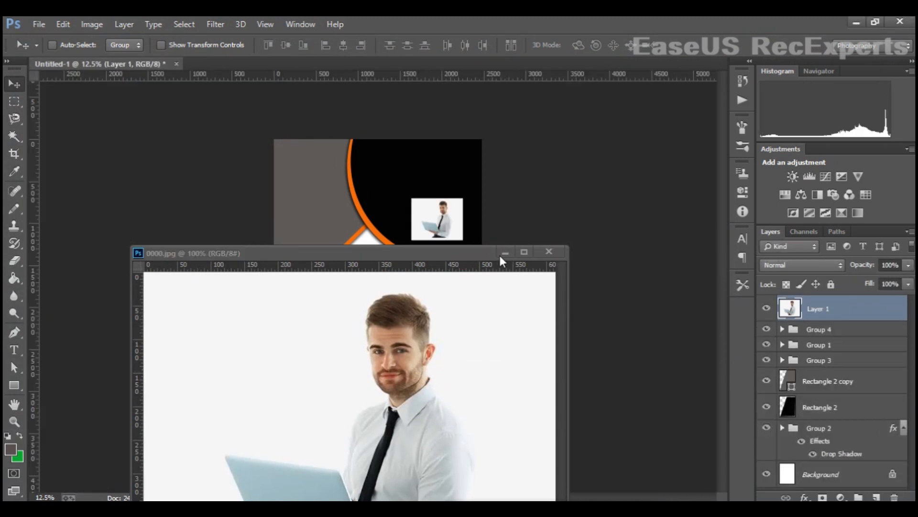
left_click(500, 255)
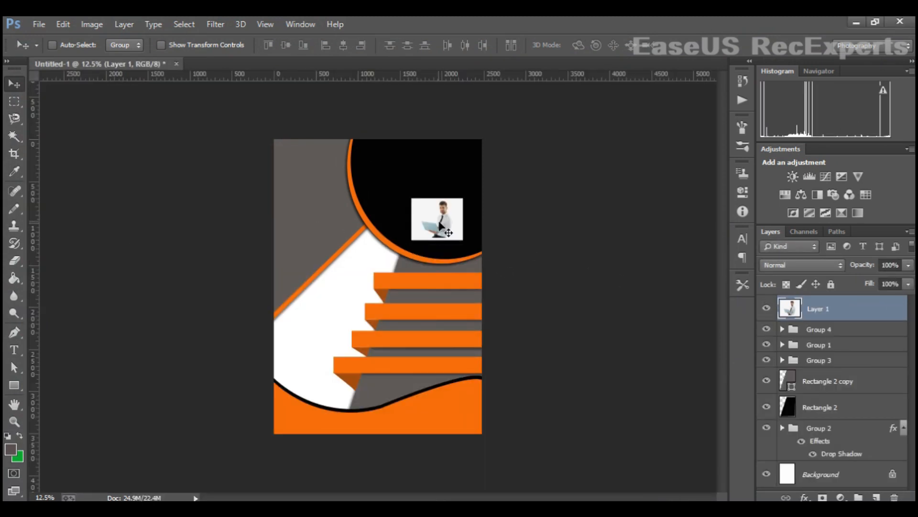
Step: Enlarge the photo proportionally and position it over the black circle
key("ctrl+t")
left_click_drag(465, 201, 527, 145)
left_click_drag(494, 191, 448, 210)
left_click_drag(488, 164, 507, 145)
left_click_drag(477, 186, 444, 207)
key("Return")
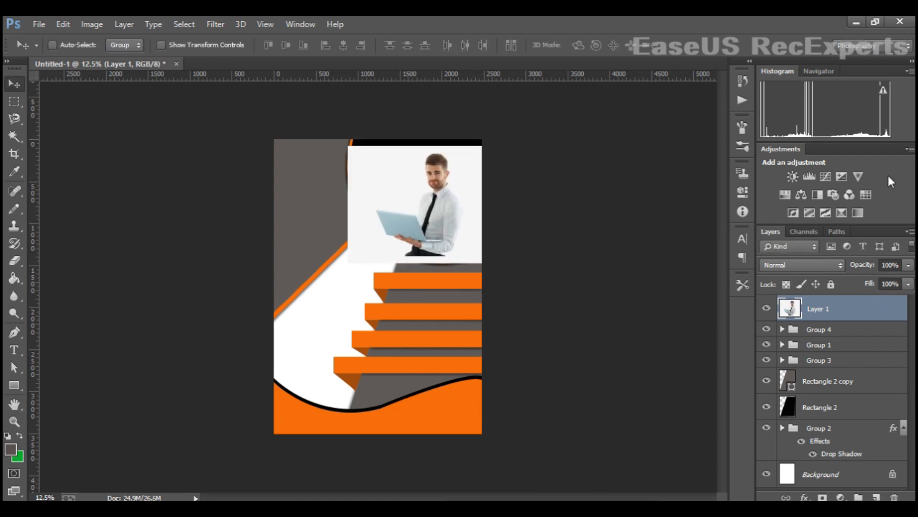
left_click(855, 23)
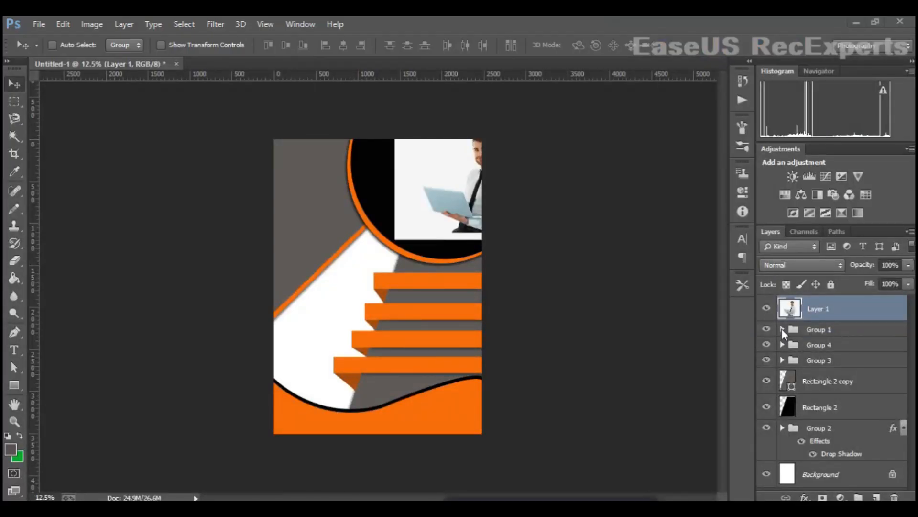
Step: Delete only the group folder Group 1, keeping its three ellipse layers
left_click(783, 329)
left_click(813, 330)
right_click(810, 331)
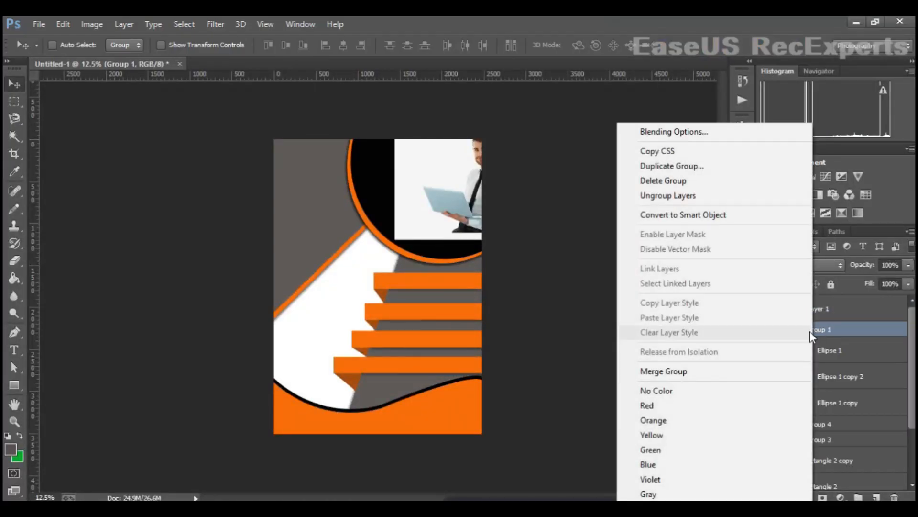
left_click(834, 333)
left_click(894, 498)
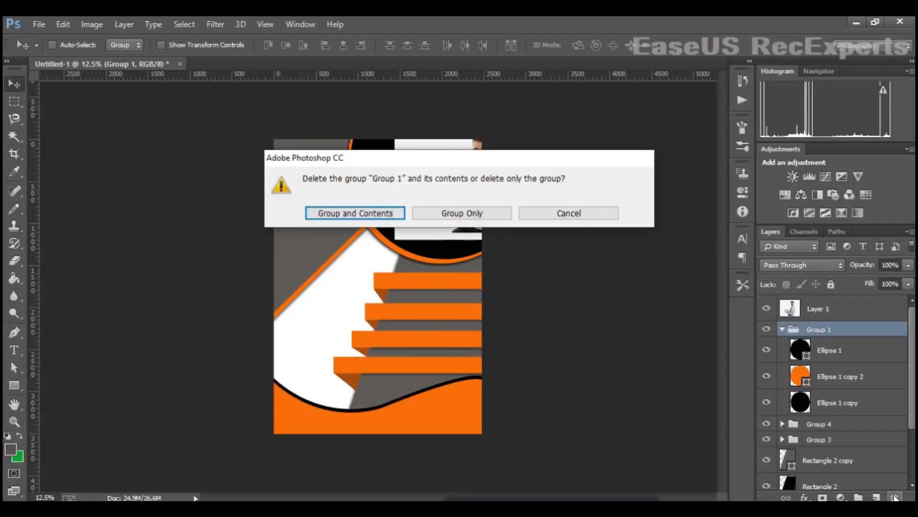
left_click(492, 214)
Step: Clip the photo layer to the black circle Ellipse 1 and shift the photo inward over the circle
left_click(816, 311)
right_click(816, 311)
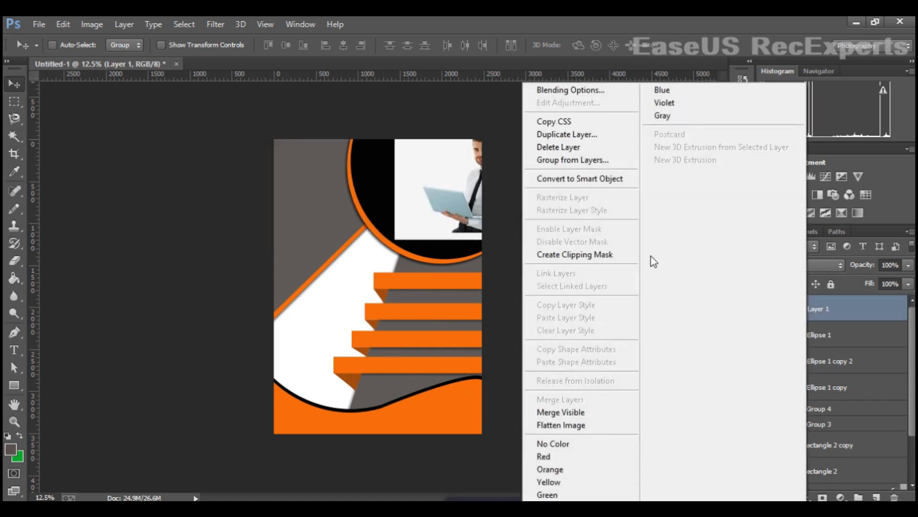
left_click(617, 255)
left_click_drag(451, 197, 408, 220)
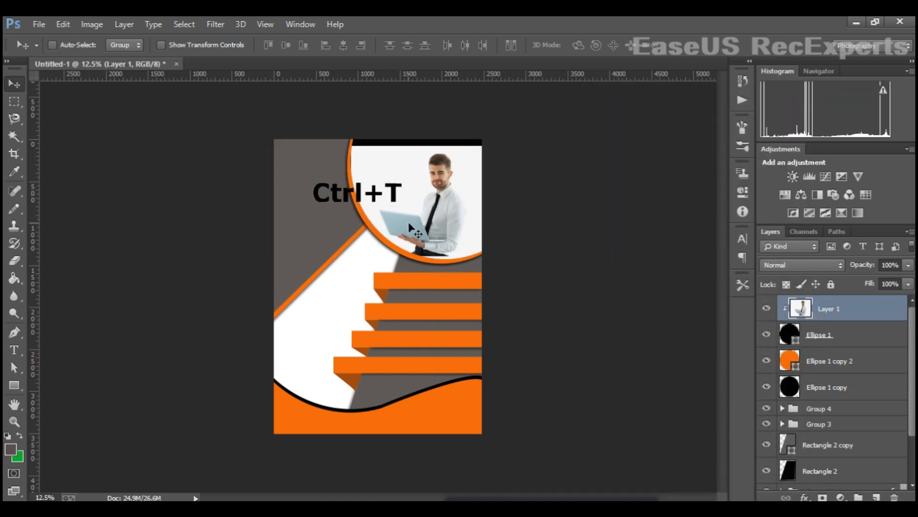
Step: Scale the clipped photo to about 113.3% and position it to fill the circle up to the page's top edge
key("ctrl+t")
left_click_drag(497, 146, 507, 137)
mouse_move(497, 180)
left_mouse_down()
mouse_move(481, 181)
mouse_move(498, 181)
mouse_move(497, 196)
left_mouse_up()
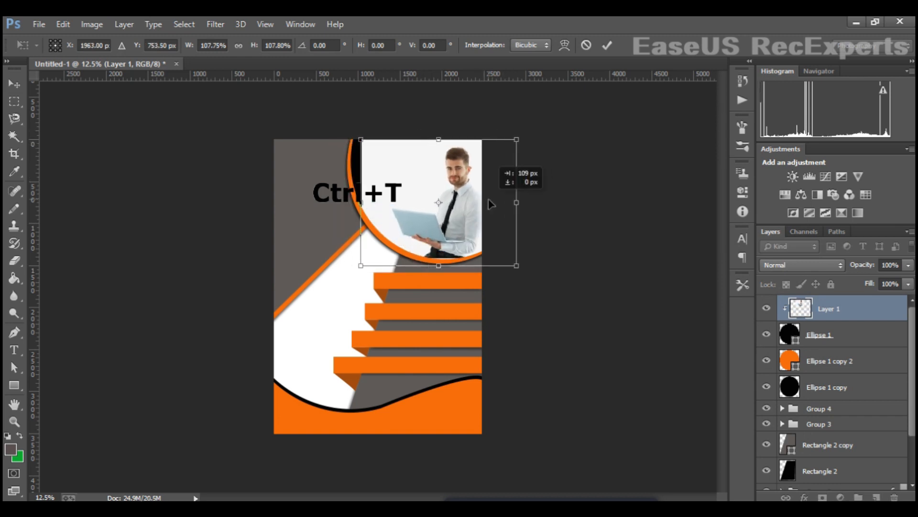
left_click_drag(517, 139, 532, 135)
left_click_drag(468, 180, 455, 179)
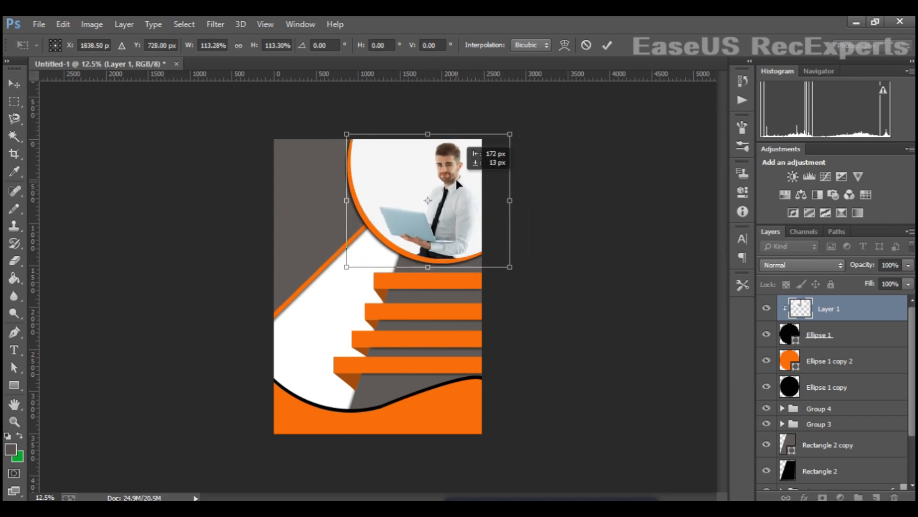
key("Return")
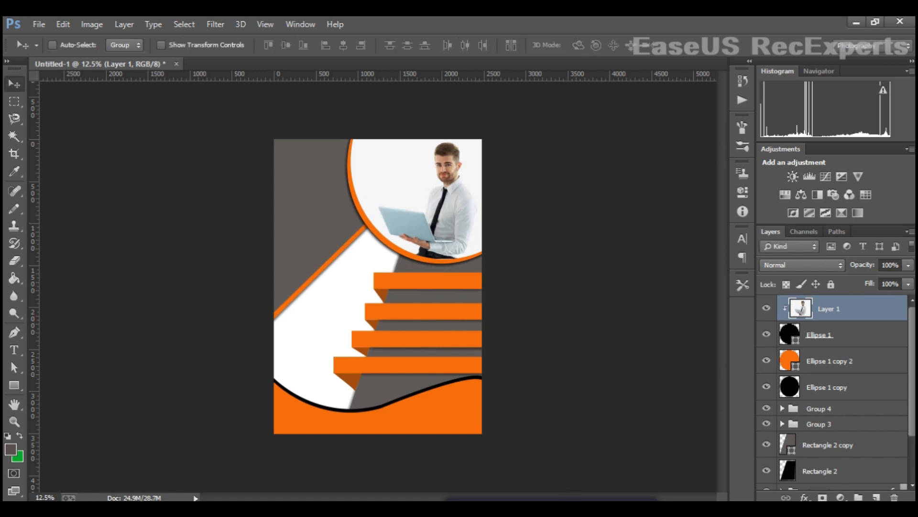
Step: Group the photo with the three ellipse layers and check the group by toggling its visibility
left_click(833, 362, "ctrl")
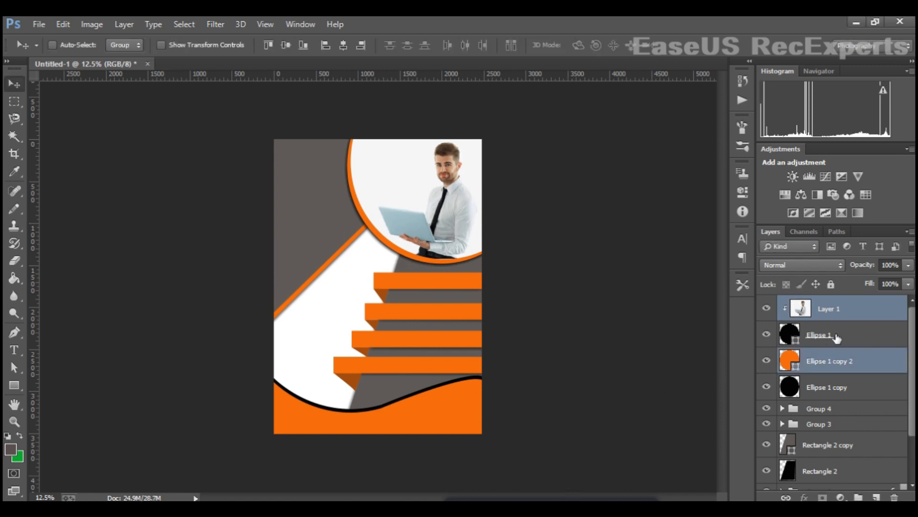
left_click(830, 326, "ctrl")
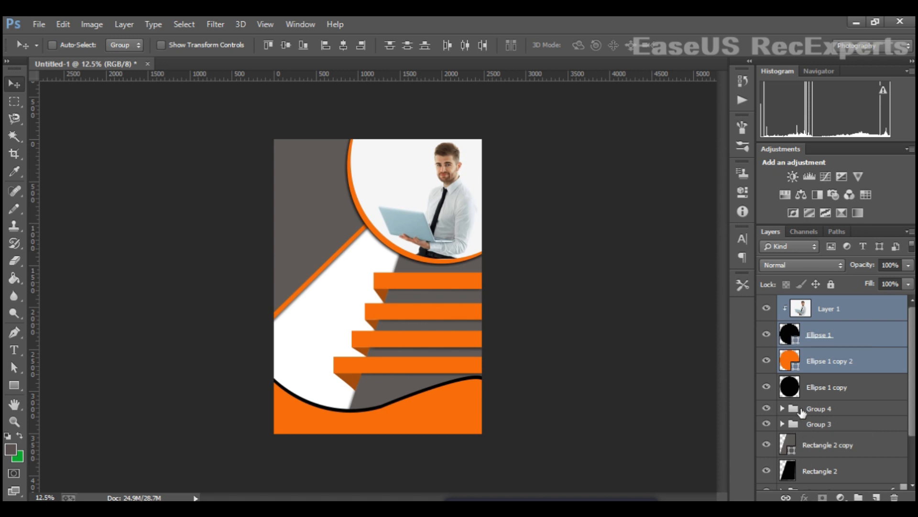
key("ctrl+g")
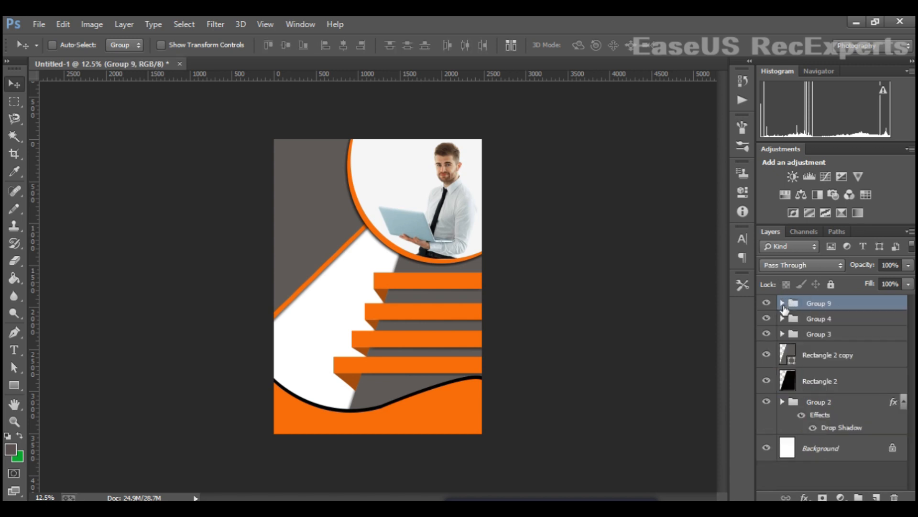
left_click(772, 305)
left_click(772, 305)
left_click(772, 305)
left_click(772, 305)
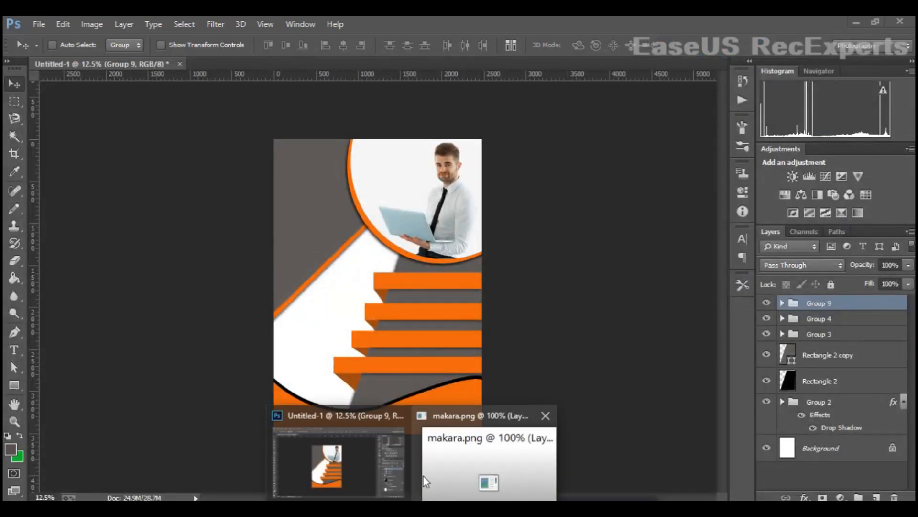
Step: Bring the goat logo from makara.png into the flyer and place it on the grey area beside the circular photo
left_click(449, 471)
left_click_drag(72, 134, 339, 167)
left_click(244, 79)
key("ctrl+t")
key("Return")
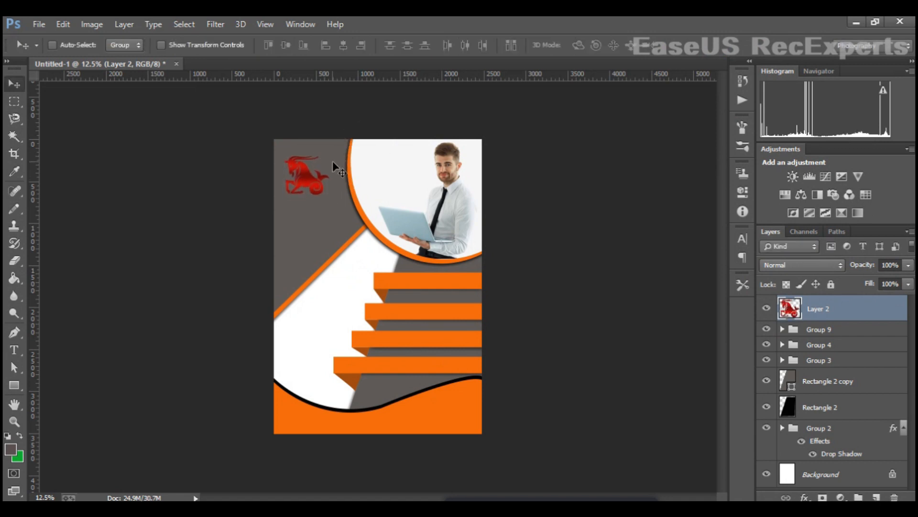
Step: Scale the goat logo down slightly and move it up towards the page's top edge
key("ctrl+t")
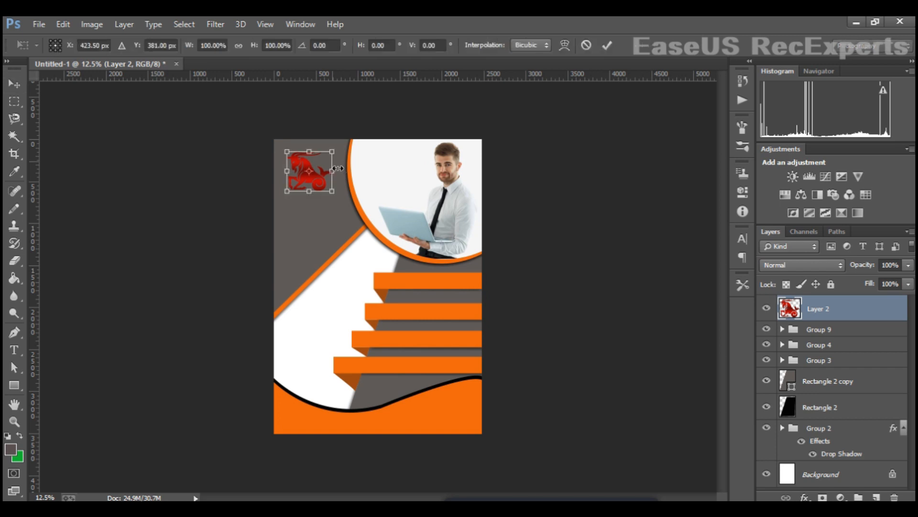
left_click_drag(332, 152, 332, 160)
key("Return")
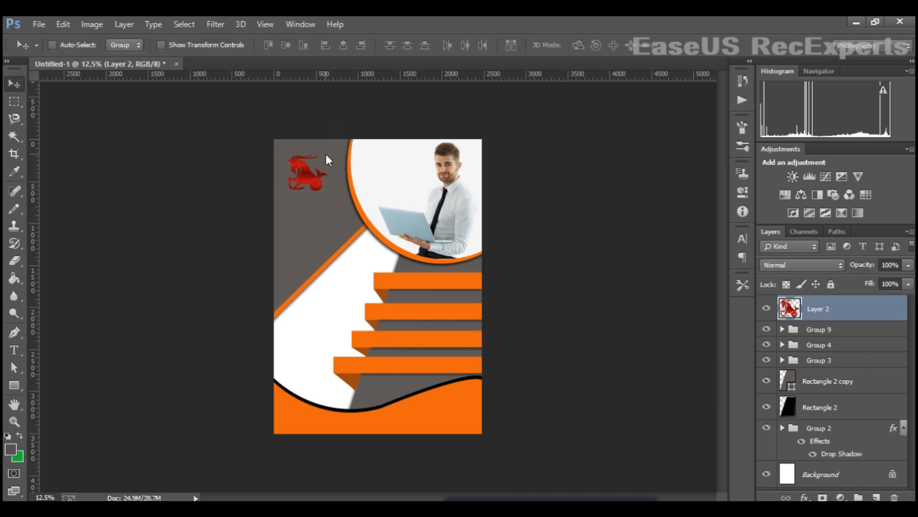
key("shift+Up")
key("shift+Up")
key("shift+Up")
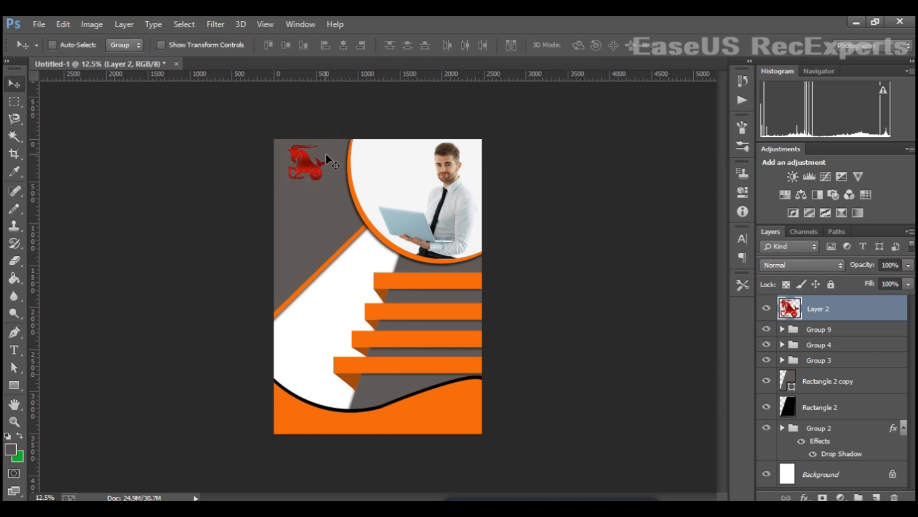
Step: Add a drop shadow to the goat logo layer with a distance of 19 px and a size of 8 px
right_click(815, 309)
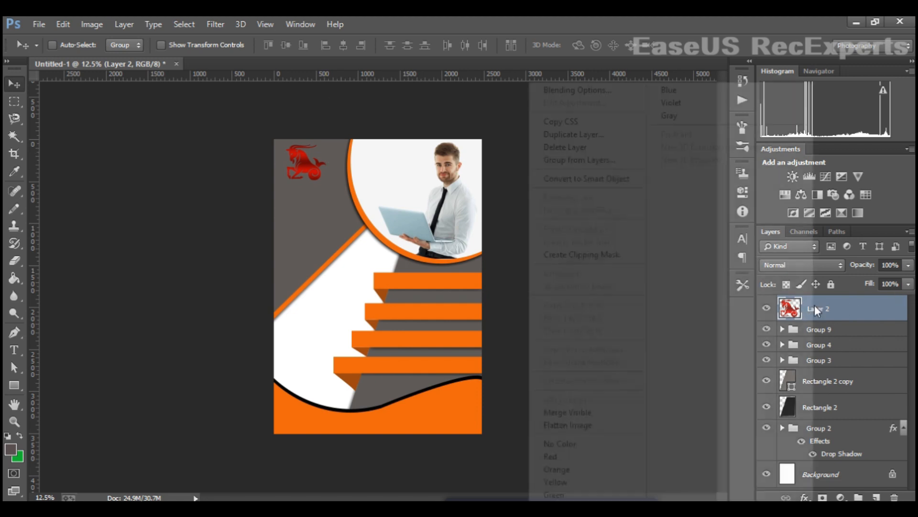
left_click(591, 89)
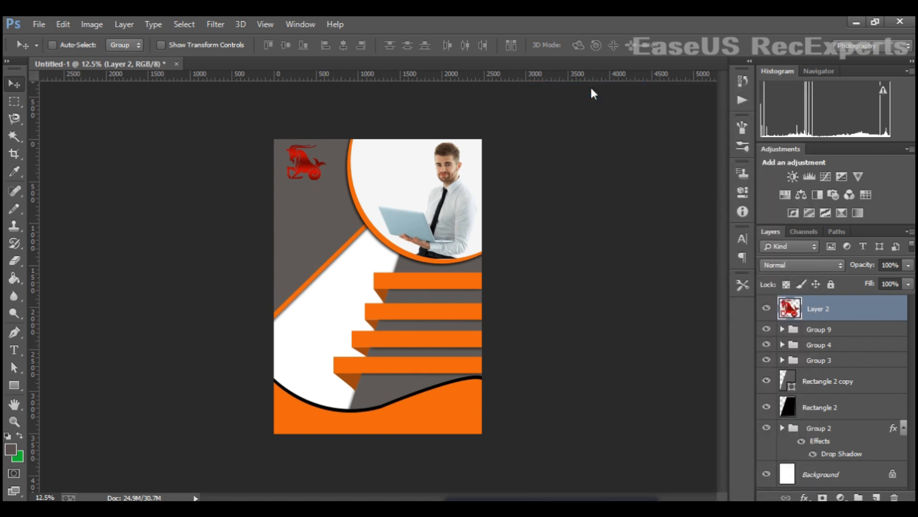
left_click_drag(601, 178, 622, 172)
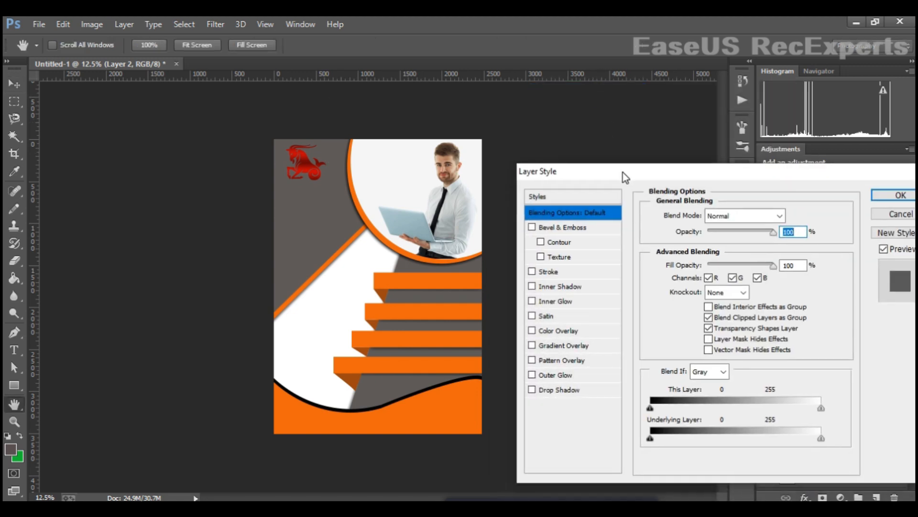
left_click(575, 391)
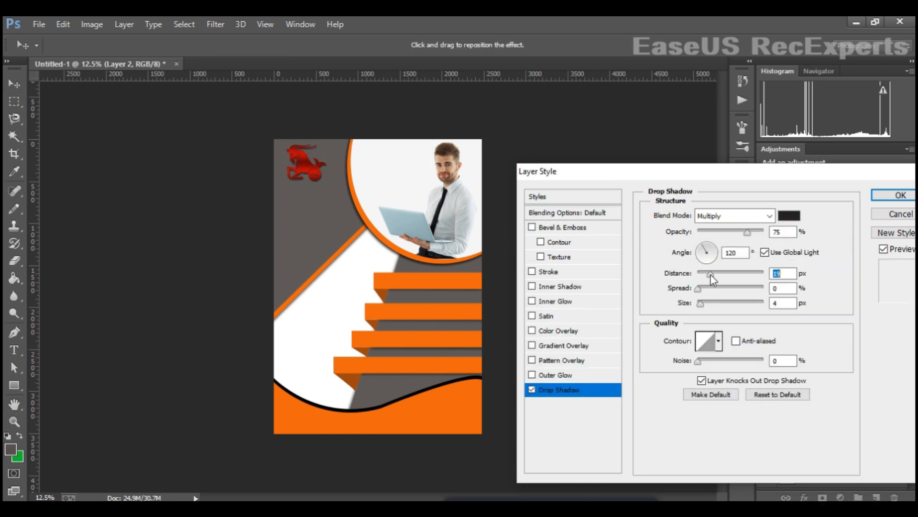
left_click(711, 274)
left_click_drag(700, 303, 703, 306)
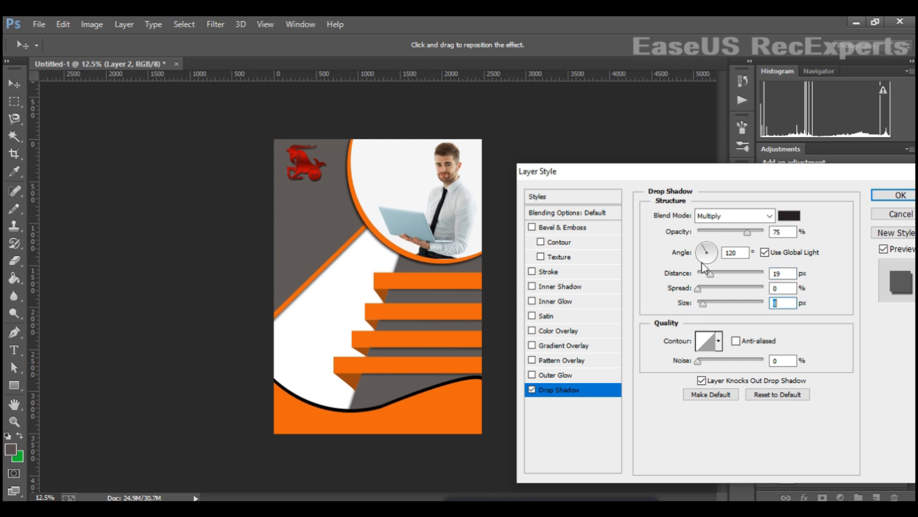
Step: Apply a color overlay to the goat logo in the footer's orange, eb6607
left_click(572, 335)
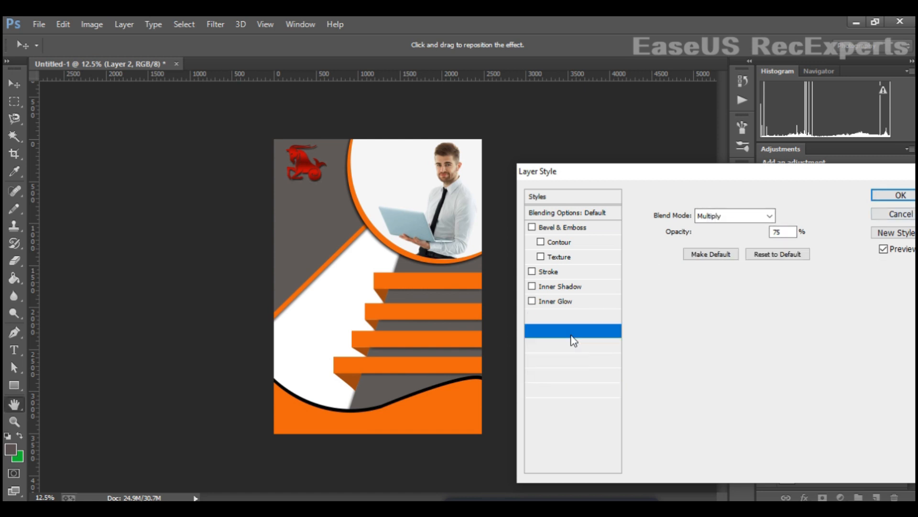
left_click(789, 216)
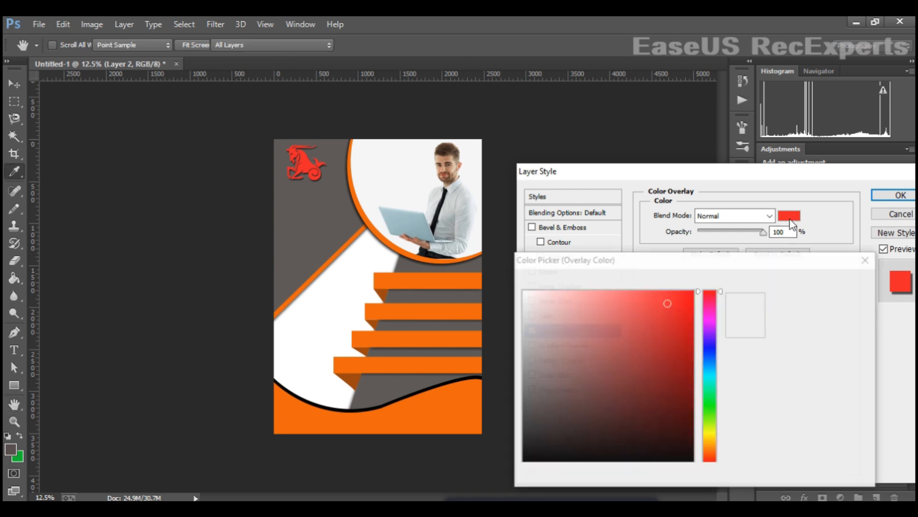
left_click(456, 407)
left_click(356, 285)
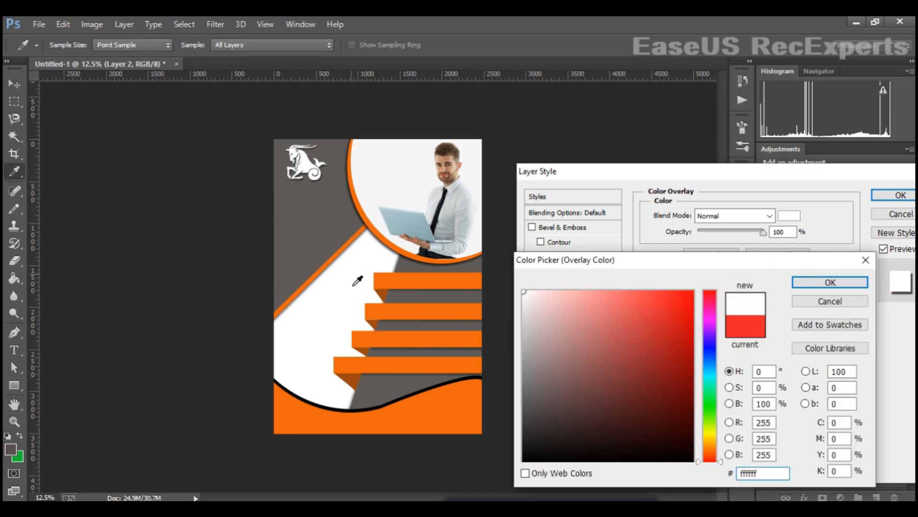
left_click(431, 426)
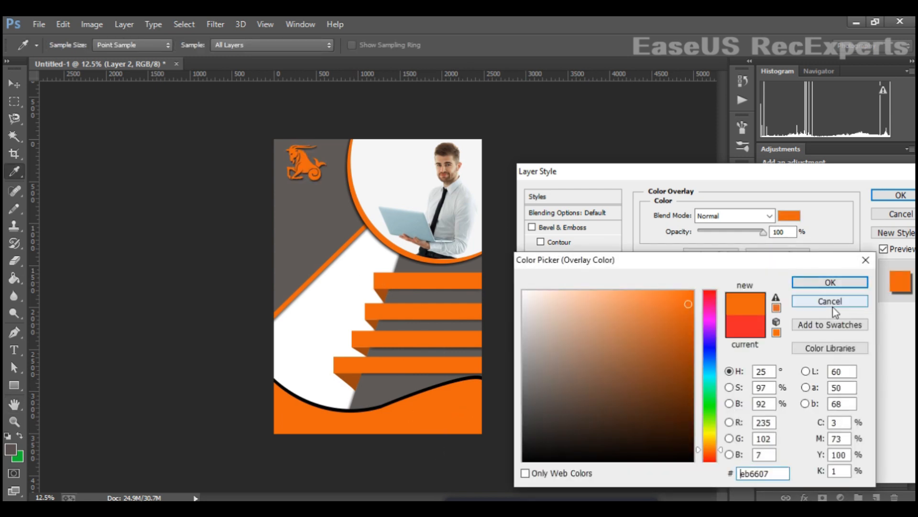
left_click(833, 283)
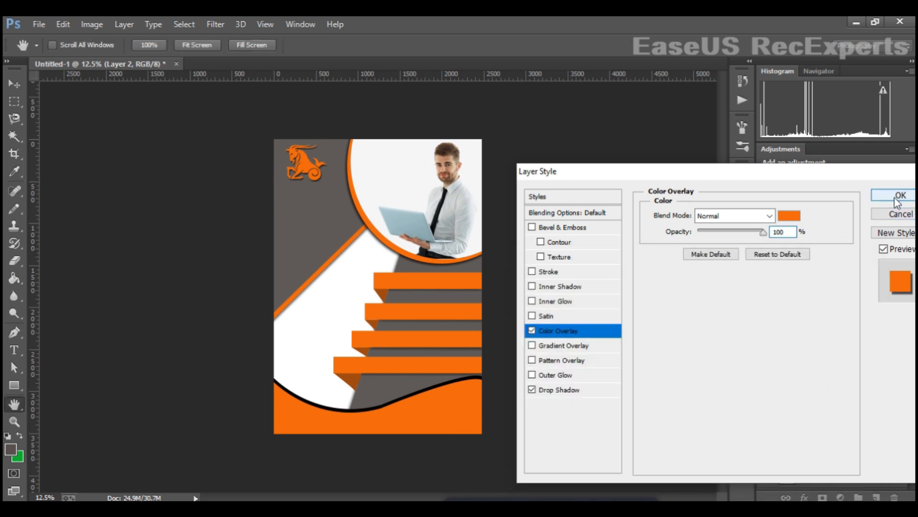
left_click(901, 195)
Step: Add a white text layer reading "Graphic Designer" just below the goat logo by pasting the text
left_click(856, 22)
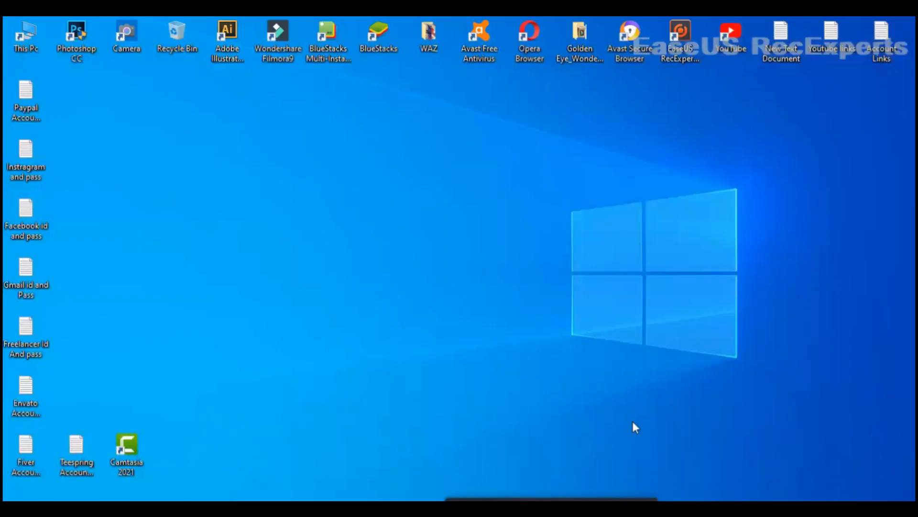
key("alt+Tab")
key("t")
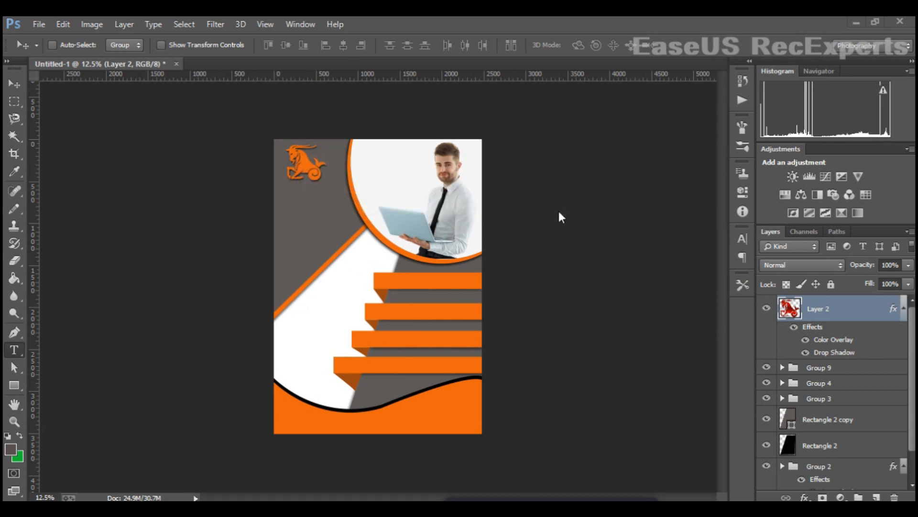
left_click(286, 199)
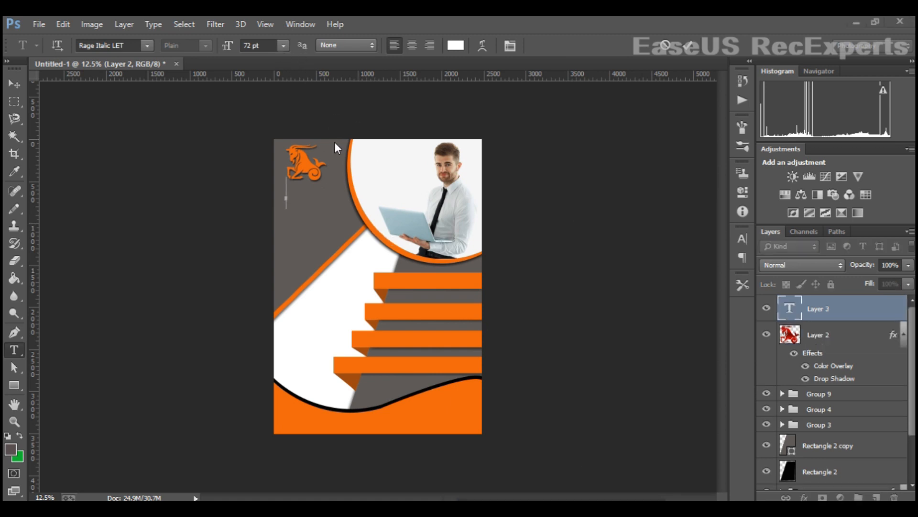
right_click(287, 196)
left_click(344, 250)
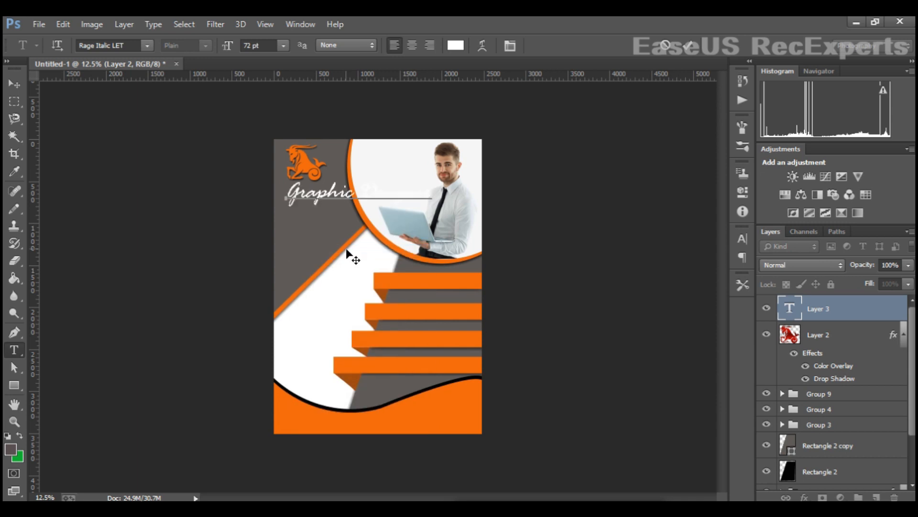
Step: Set the "Graphic Designer" text to Roboto Condensed Regular at 30 pt
left_click(147, 46)
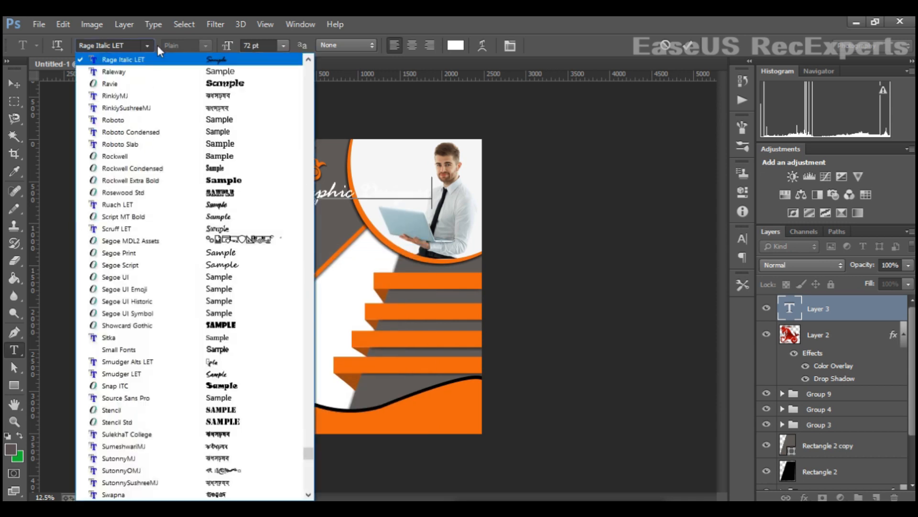
left_click(178, 143)
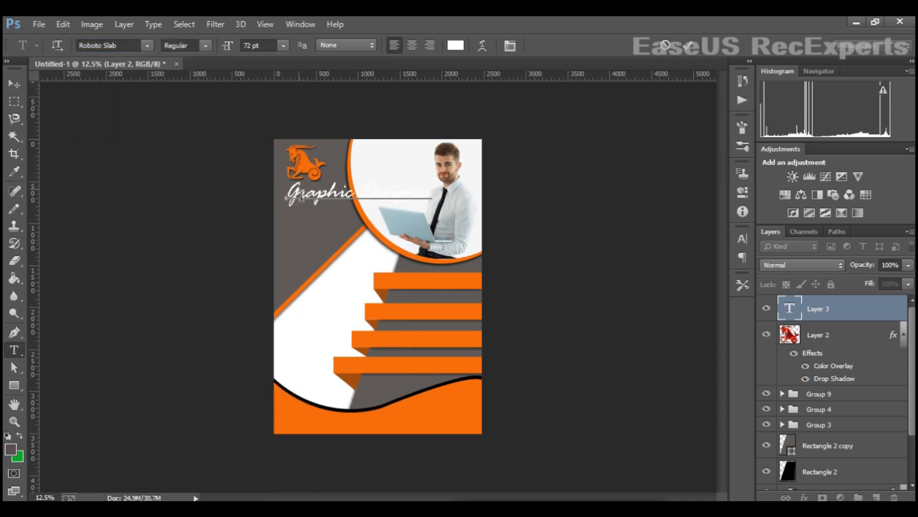
left_click_drag(287, 199, 432, 196)
left_click(146, 45)
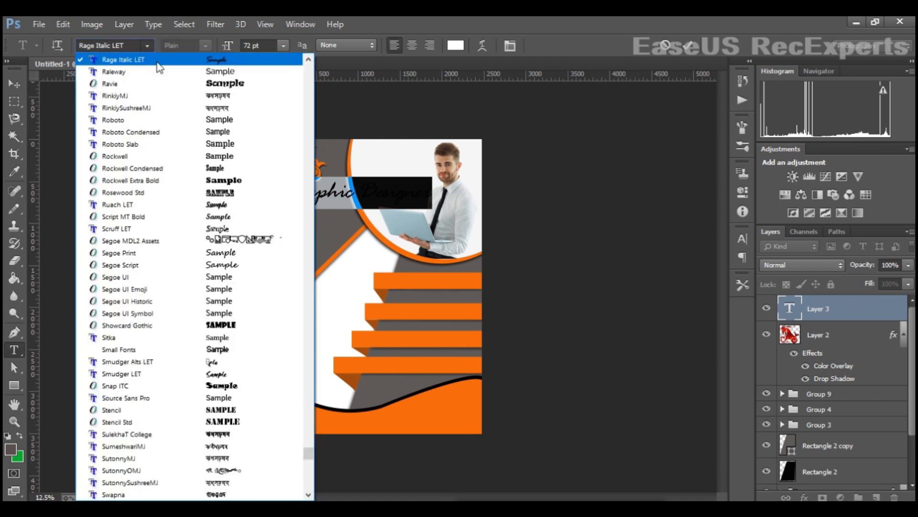
left_click(207, 130)
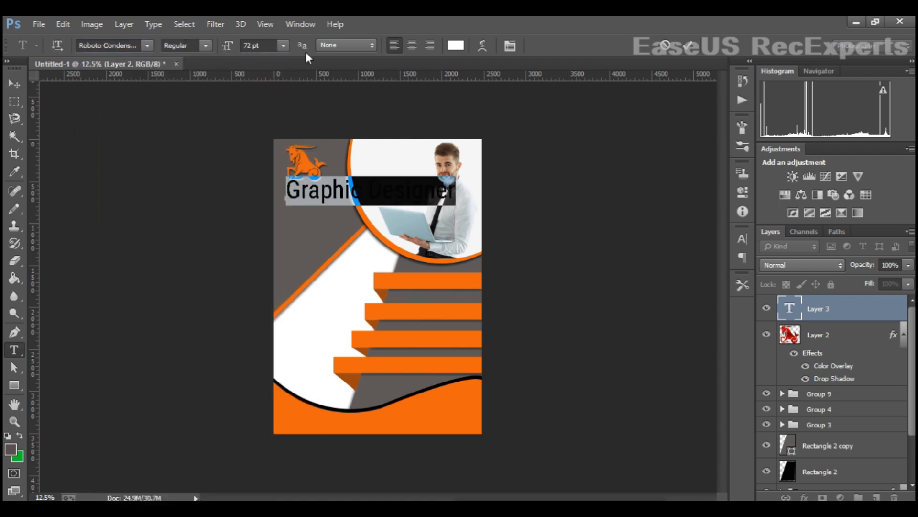
left_click(284, 46)
left_click(282, 166)
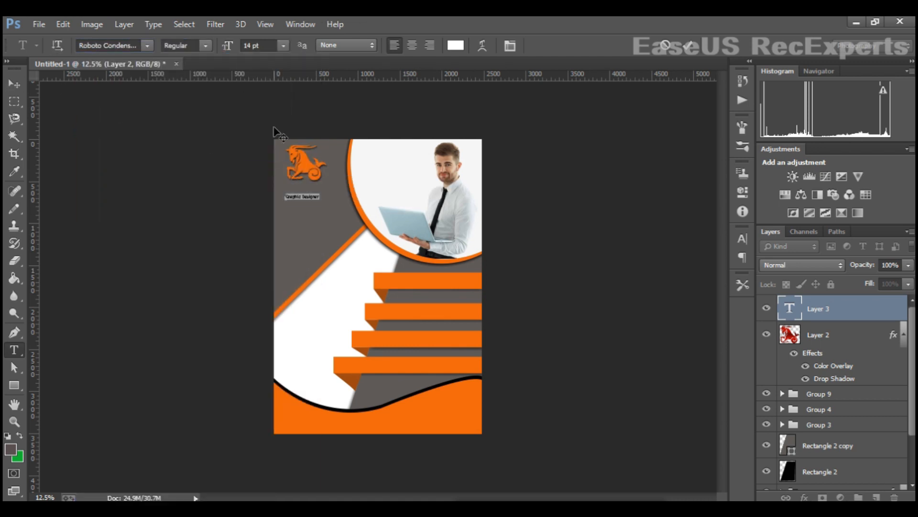
left_click(283, 46)
left_click(272, 211)
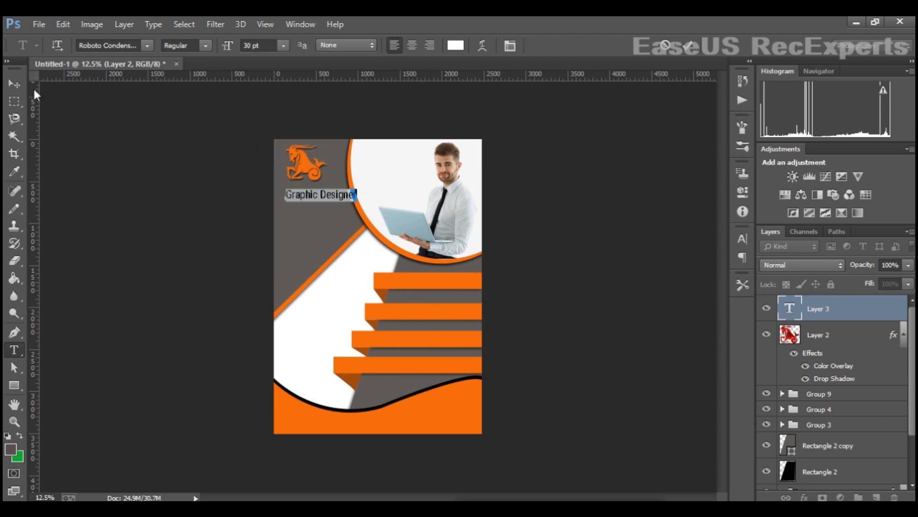
Step: Move the "Graphic Designer" text left and up so it sits close under the goat logo, clear of the circle's orange ring
left_click(14, 84)
key("Left")
key("Left")
key("Left")
key("Left")
key("Left")
key("Left")
key("Left")
key("Left")
key("Left")
key("Left")
key("Left")
key("Left")
key("Left")
key("Left")
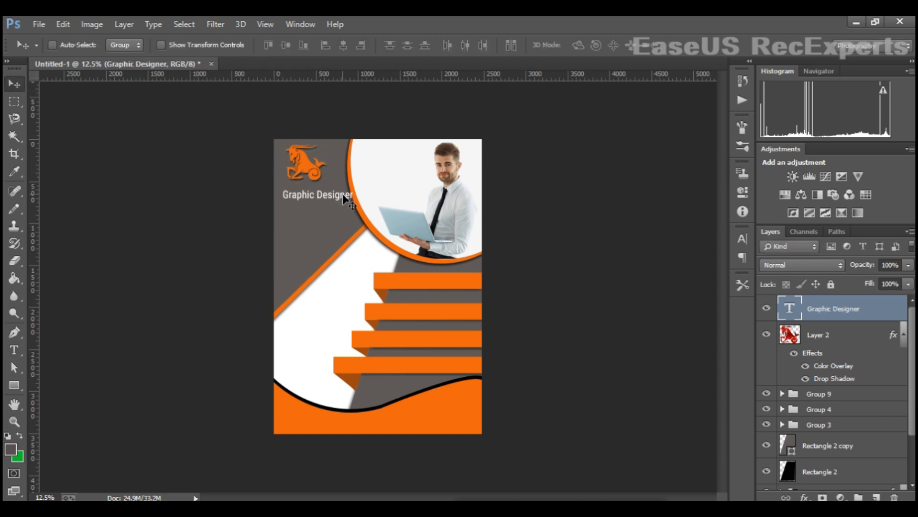
key("Up")
key("Up")
key("Up")
key("Left")
key("Left")
key("Left")
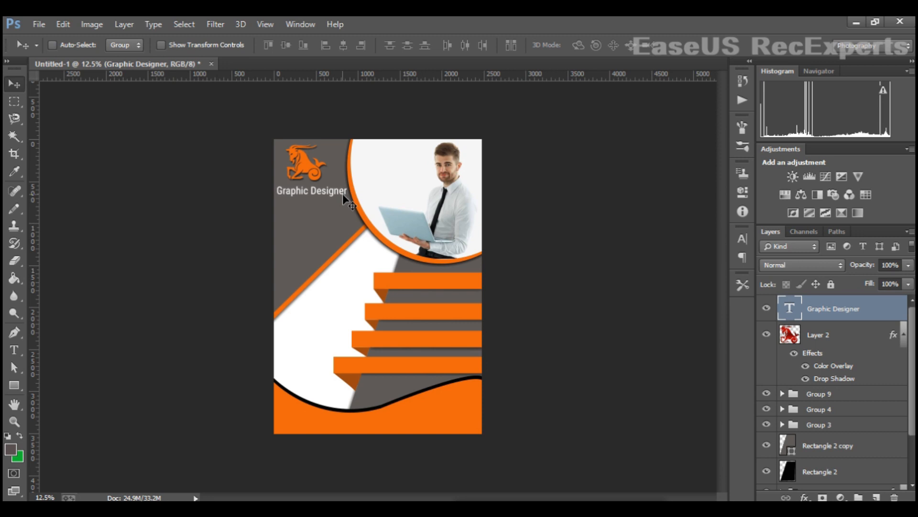
key("Up")
key("Up")
key("Up")
key("Up")
key("Up")
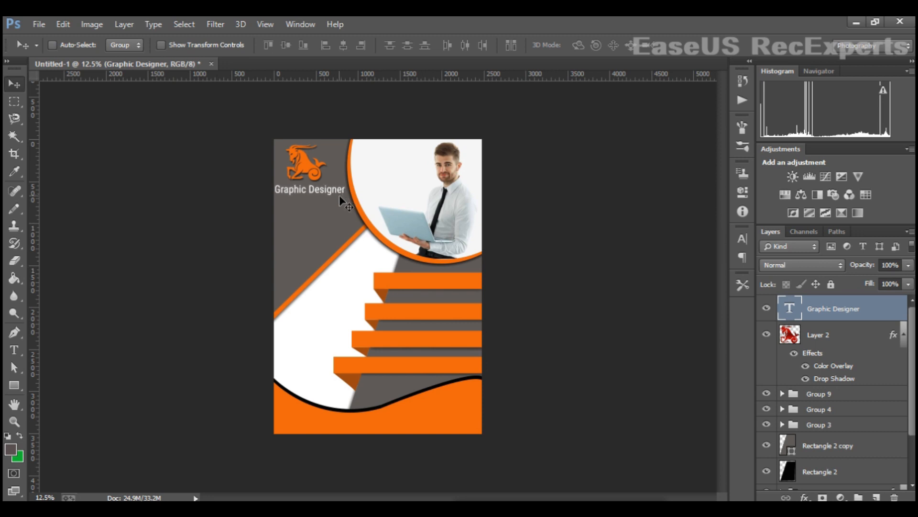
key("Left")
Step: Try recoloring the "Graphic Designer" text with the goat logo's orange, eb6607
key("ctrl+plus")
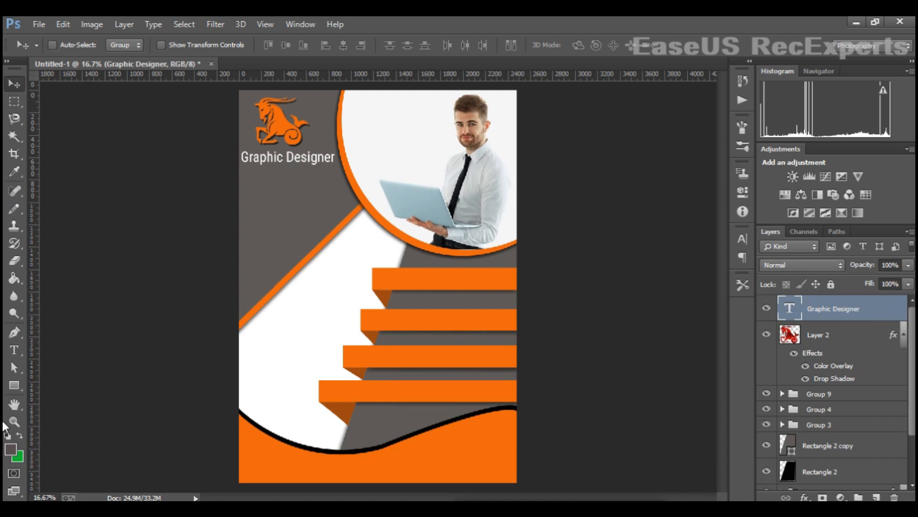
left_click(14, 350)
left_click_drag(241, 165, 342, 167)
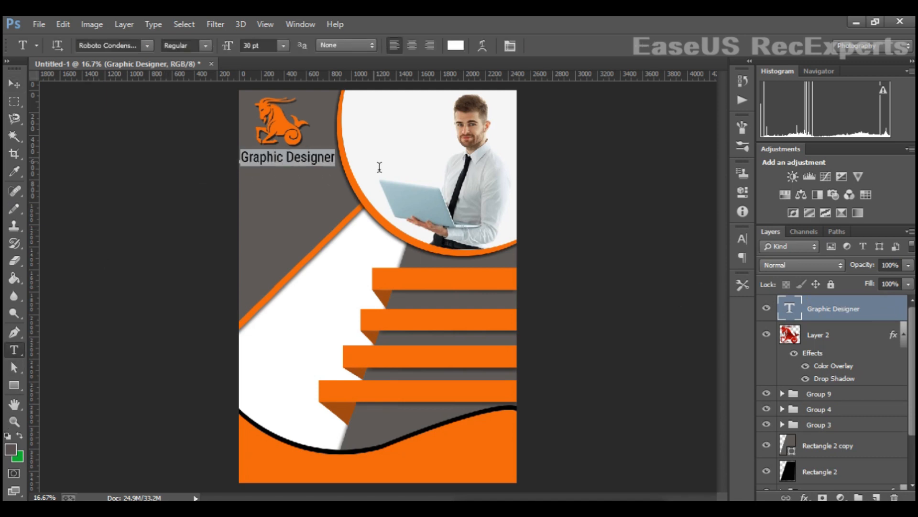
left_click(455, 45)
left_click(306, 133)
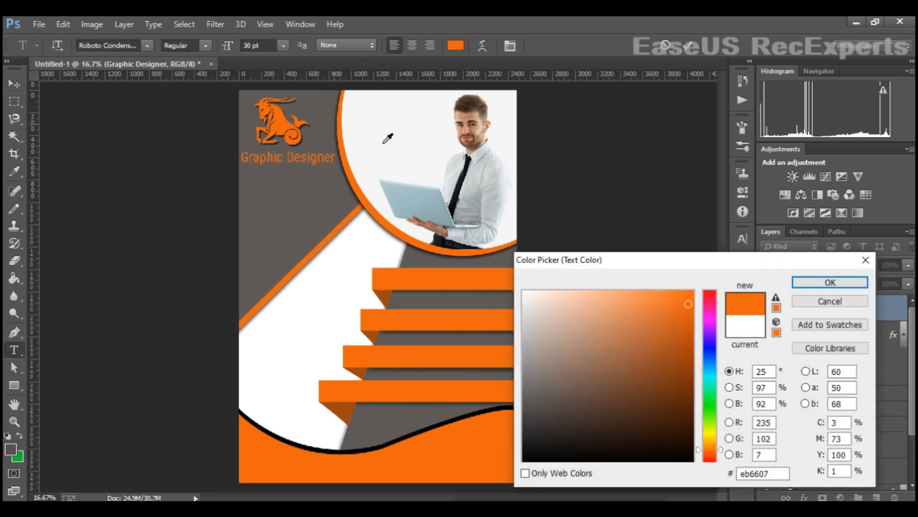
left_click(830, 283)
left_click(14, 84)
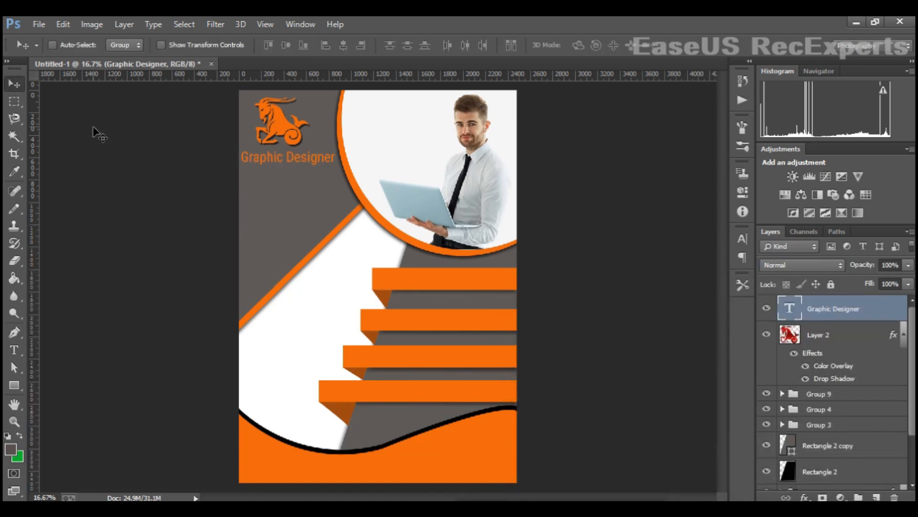
Step: Add a drop shadow to the white "Graphic Designer" text with 21 px distance and 7 px size
right_click(852, 310)
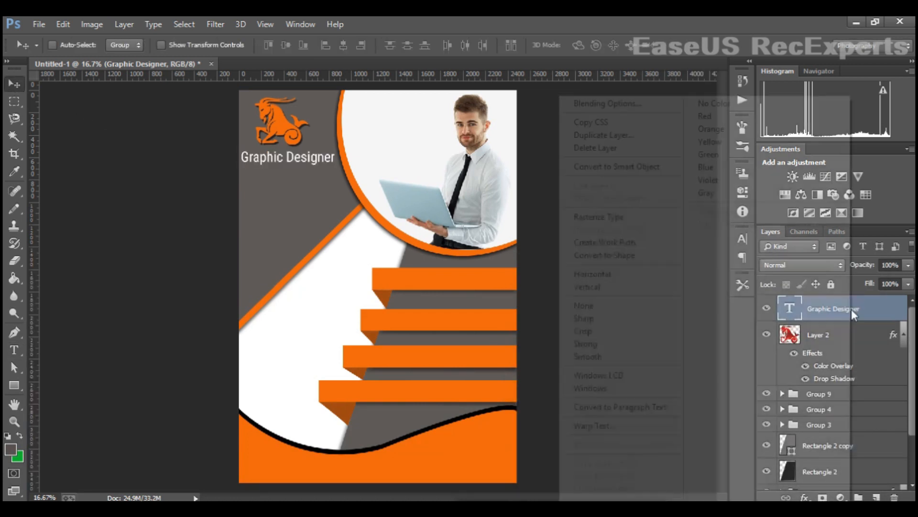
left_click(659, 104)
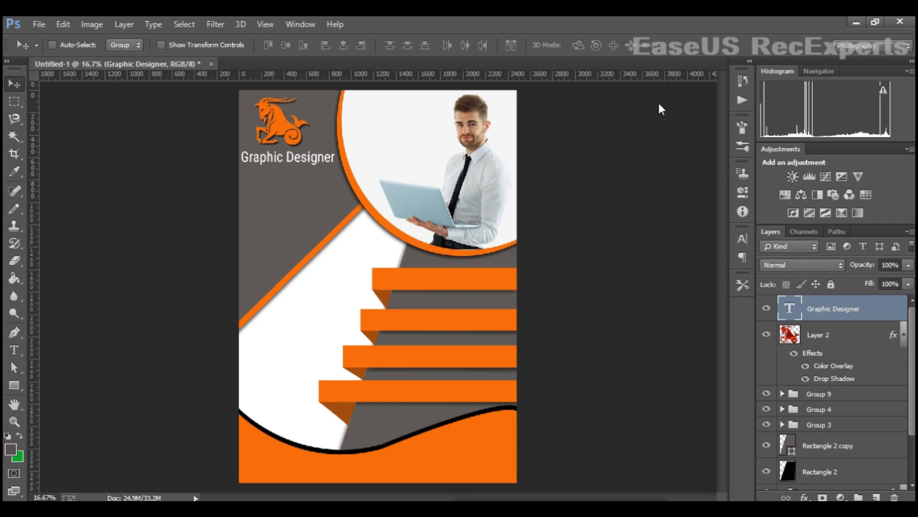
left_click(557, 390)
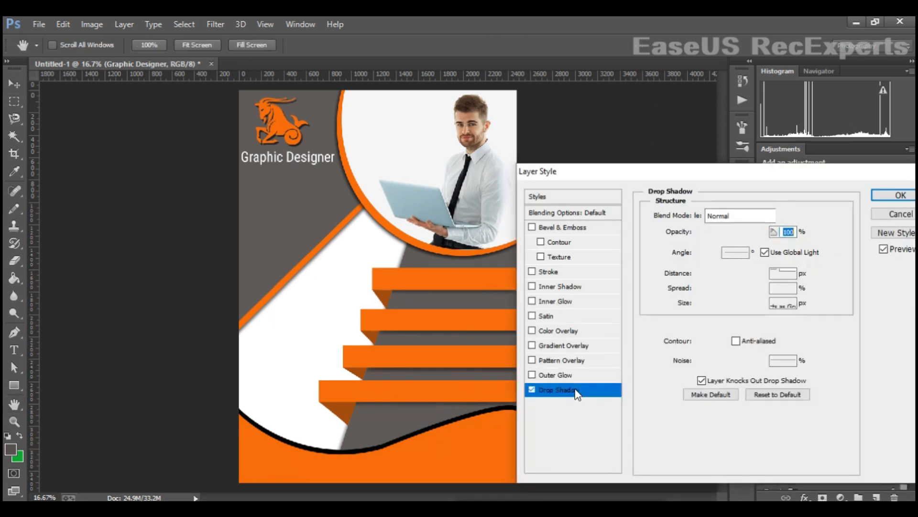
left_click(715, 279)
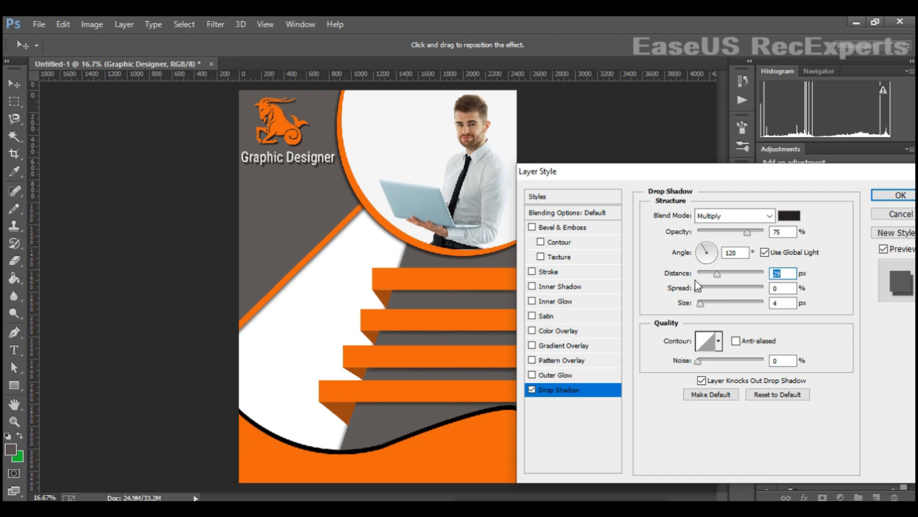
left_click(712, 273)
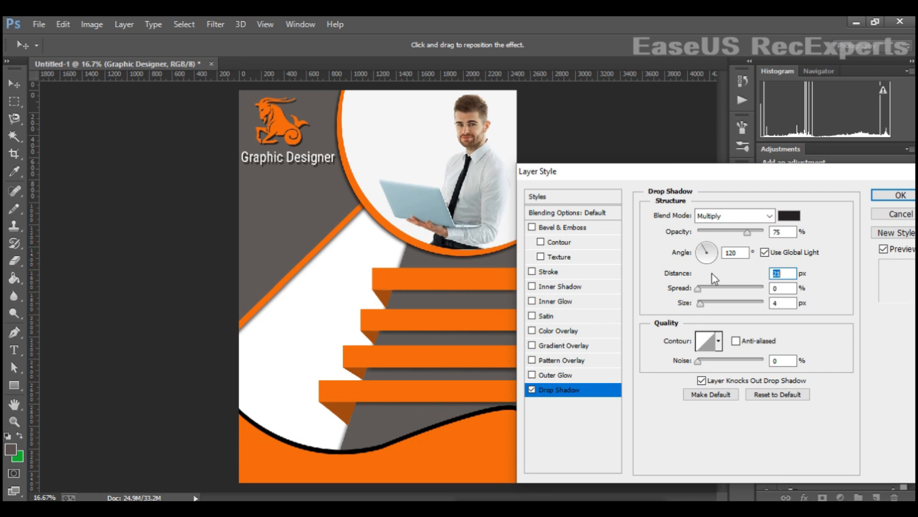
left_click(702, 303)
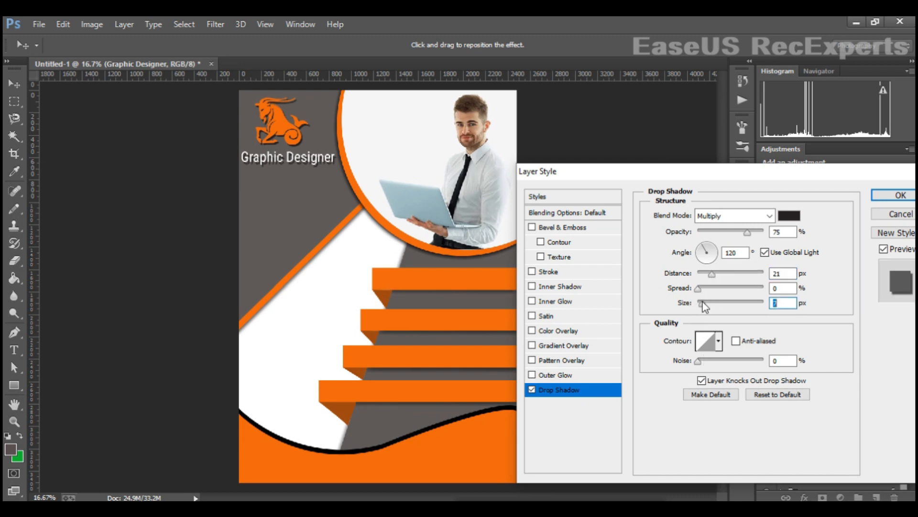
left_click(892, 196)
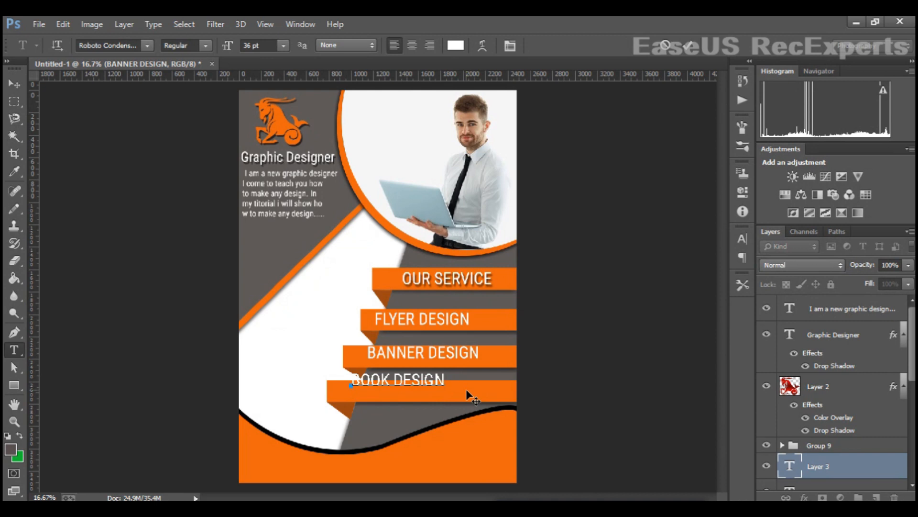
Step: Change the "BOOK DESIGN" text to "BOOK COVER DESIGN.." and move it down onto the lowest orange banner
key("BackSpace")
key("BackSpace")
key("BackSpace")
key("BackSpace")
key("BackSpace")
key("BackSpace")
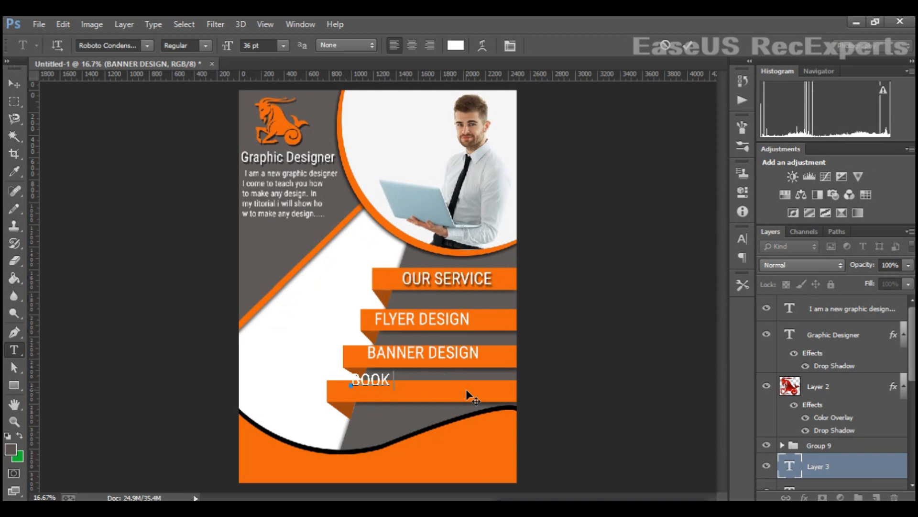
type("COVER")
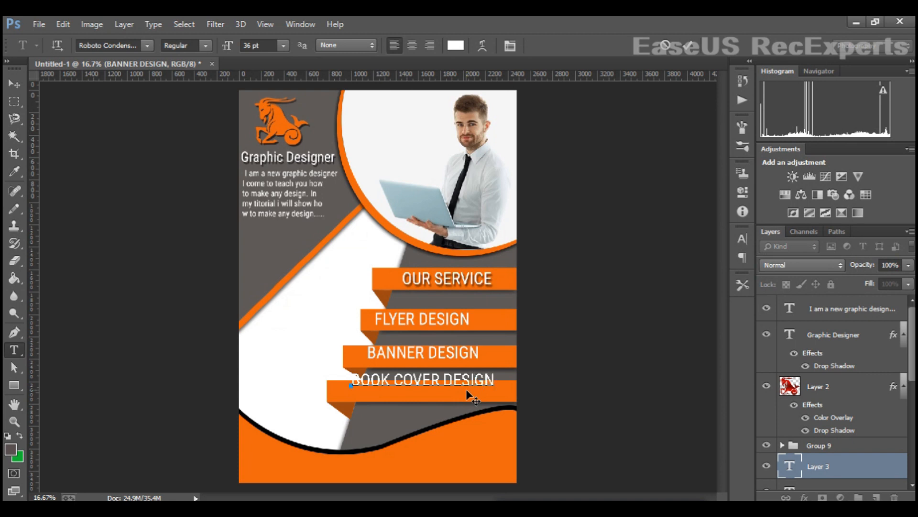
type(" DESIGN..")
left_click(14, 83)
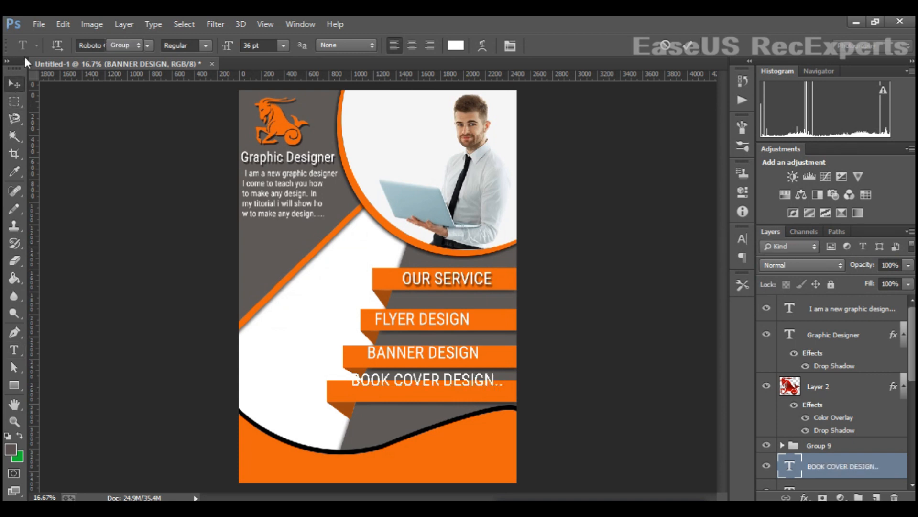
left_click_drag(464, 381, 463, 395)
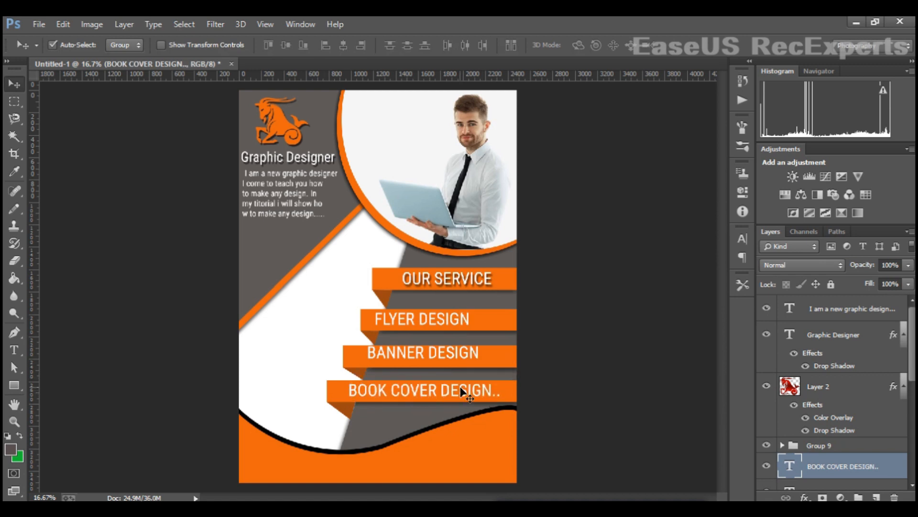
Step: Add a drop shadow to the "BOOK COVER DESIGN.." text with 23 px distance and 5 px size
right_click(847, 457)
left_click(717, 61)
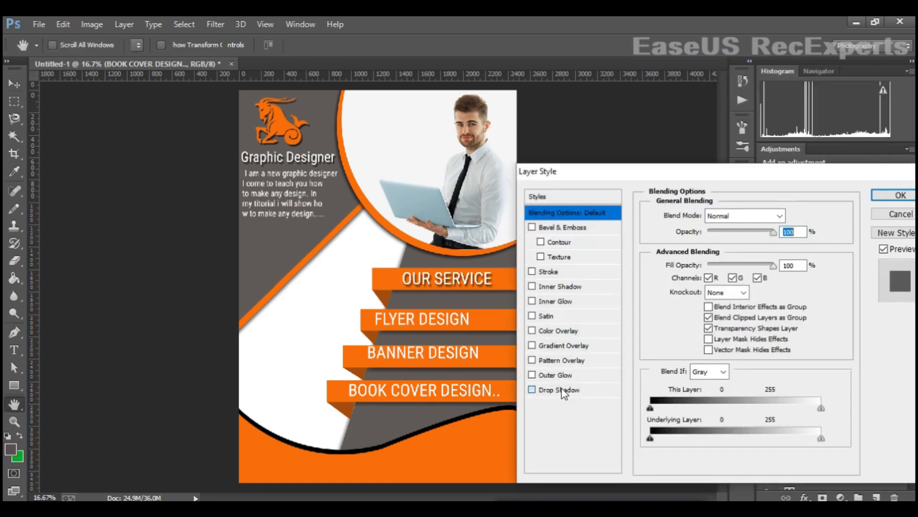
left_click(560, 389)
left_click_drag(701, 274, 713, 282)
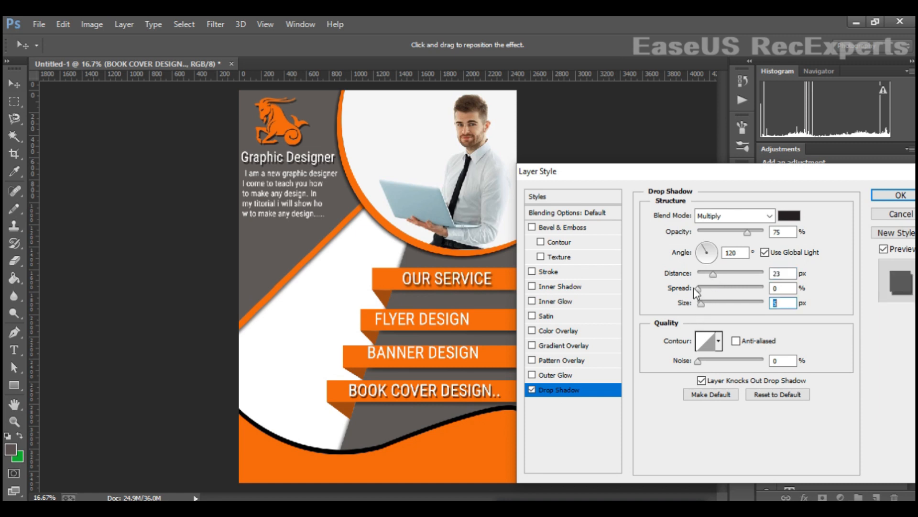
left_click(892, 195)
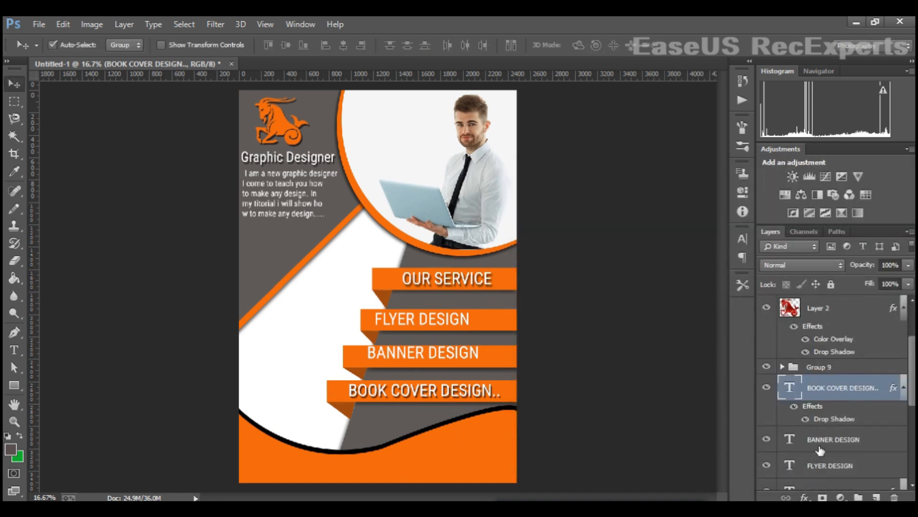
Step: Copy the drop shadow from the "BOOK COVER DESIGN.." layer to the "BANNER DESIGN" and "FLYER DESIGN" text layers
left_click(820, 447)
left_click(836, 422)
left_click_drag(836, 425, 846, 445)
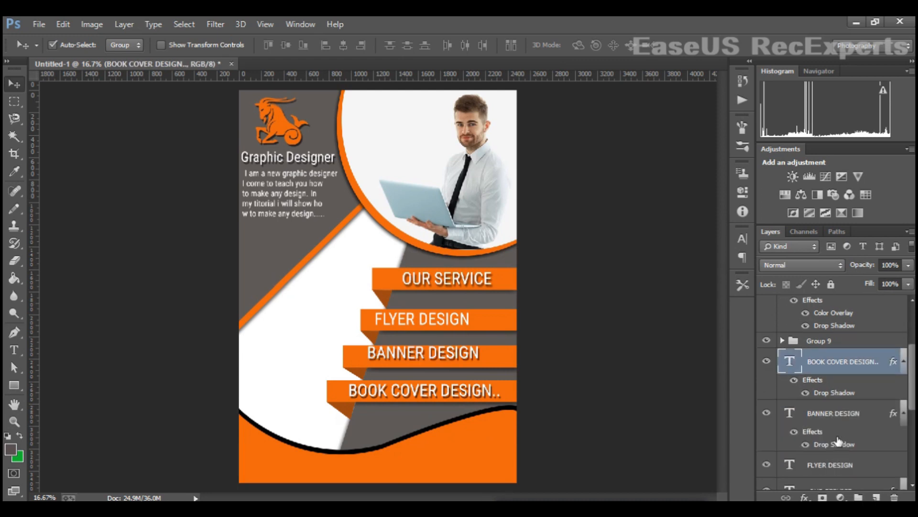
left_click(837, 440)
scroll(839, 430, "down", 1)
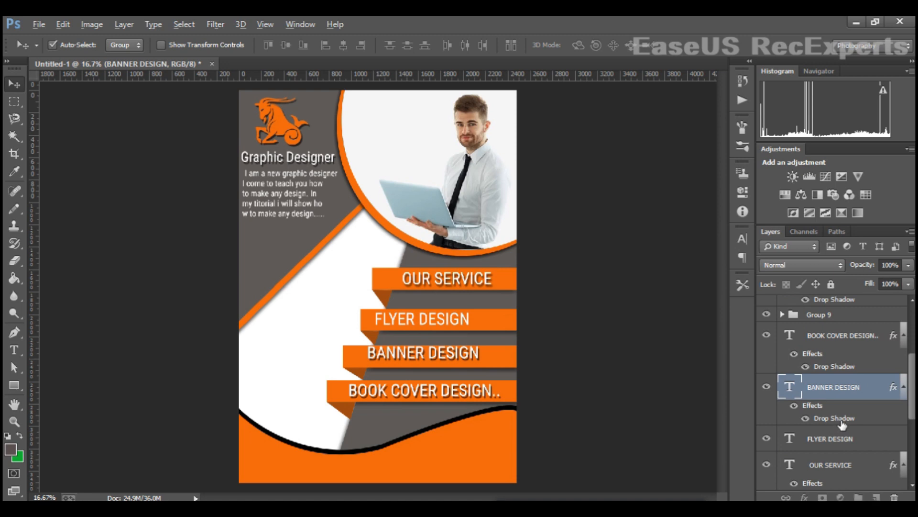
left_click_drag(843, 425, 840, 439)
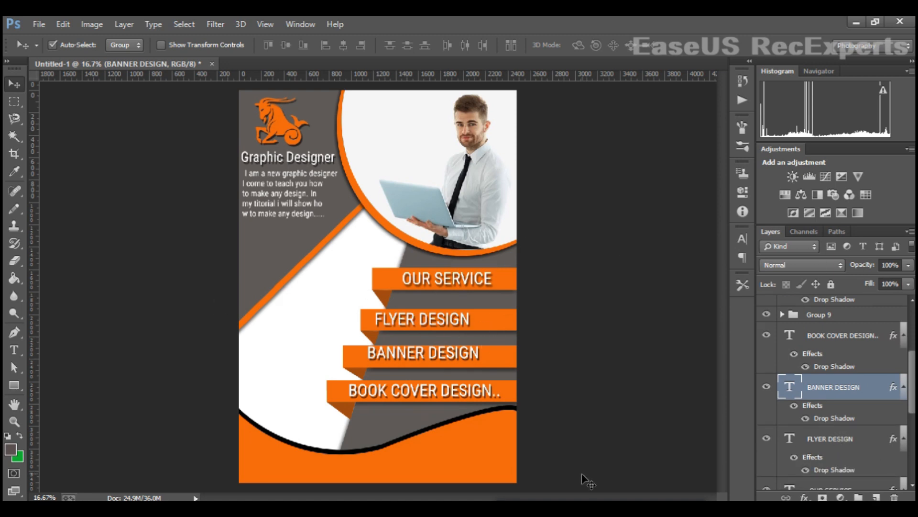
left_click(625, 497)
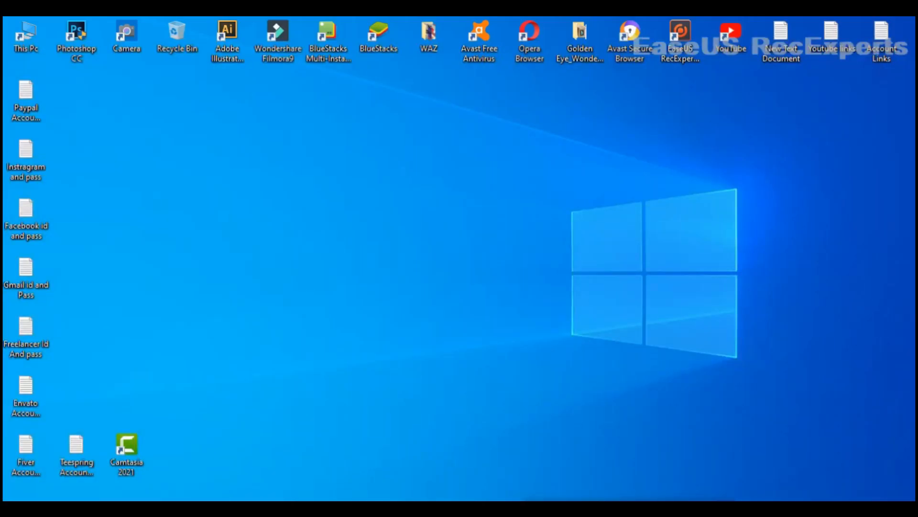
left_click(625, 498)
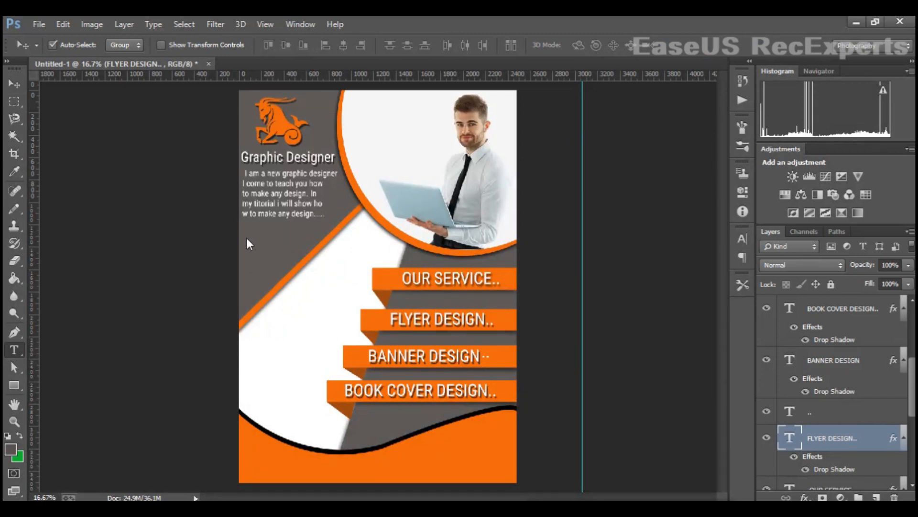
Step: Add a two-line "50% DISCOUNT" text below the intro paragraph and set "50%" to 60 pt
left_click(246, 235)
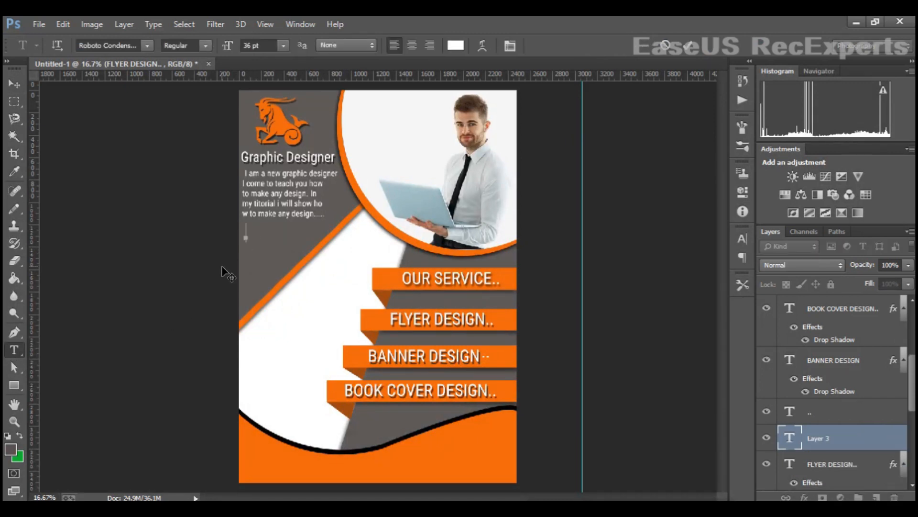
type("50%")
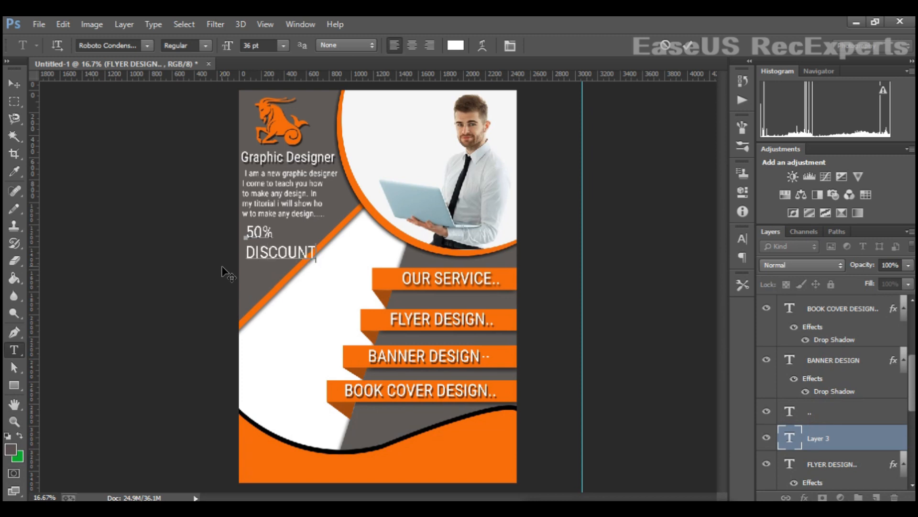
left_click_drag(237, 235, 342, 240)
left_click(283, 45)
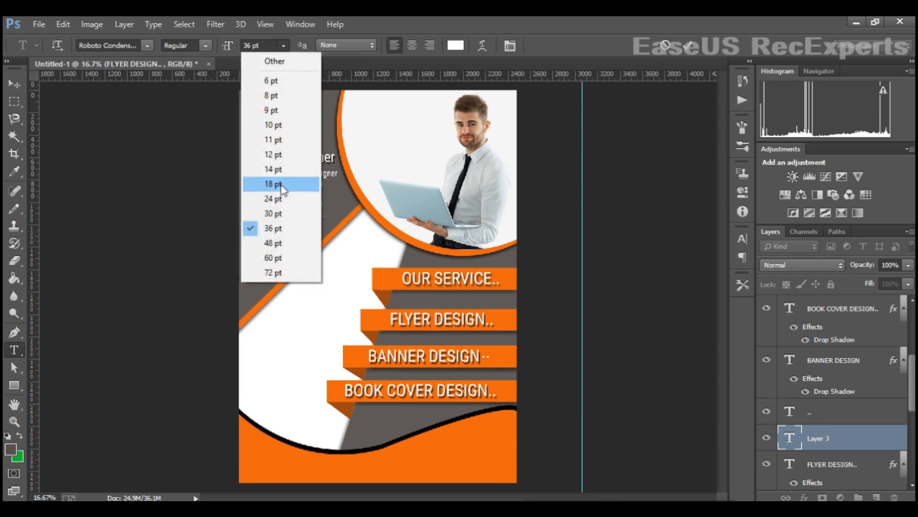
left_click(282, 185)
left_click(283, 45)
left_click(277, 260)
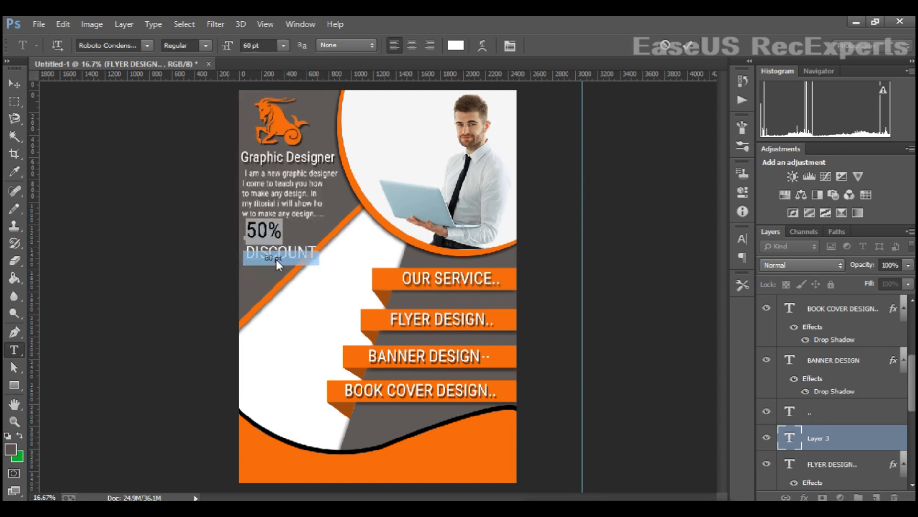
Step: Set the word "DISCOUNT" to 24 pt
left_click_drag(245, 252, 316, 253)
left_click(283, 45)
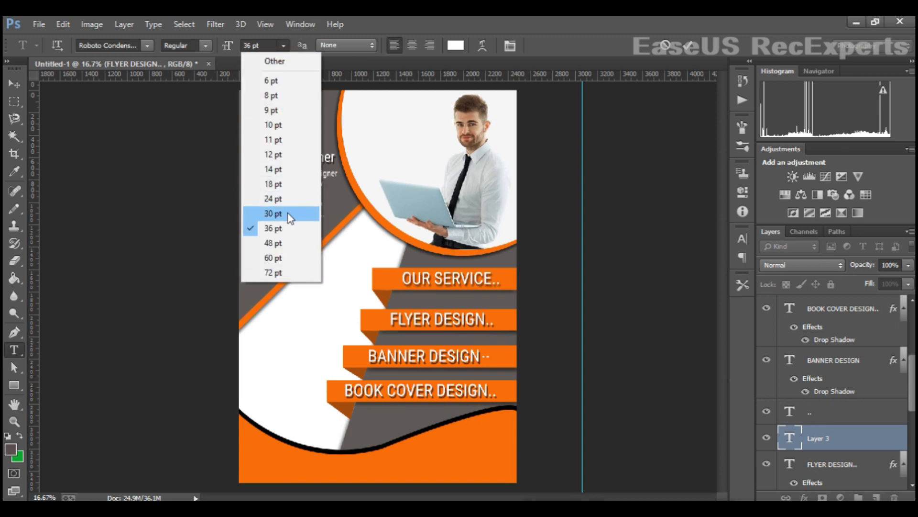
left_click(289, 216)
left_click(283, 45)
left_click(292, 198)
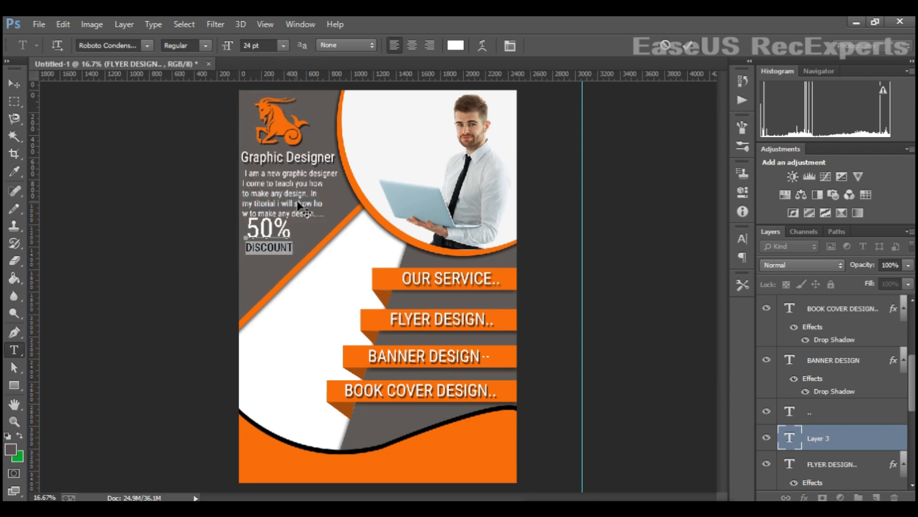
Step: Recolor "50%" with the orange eb6607 sampled from the circle's ring
left_click_drag(252, 232, 306, 235)
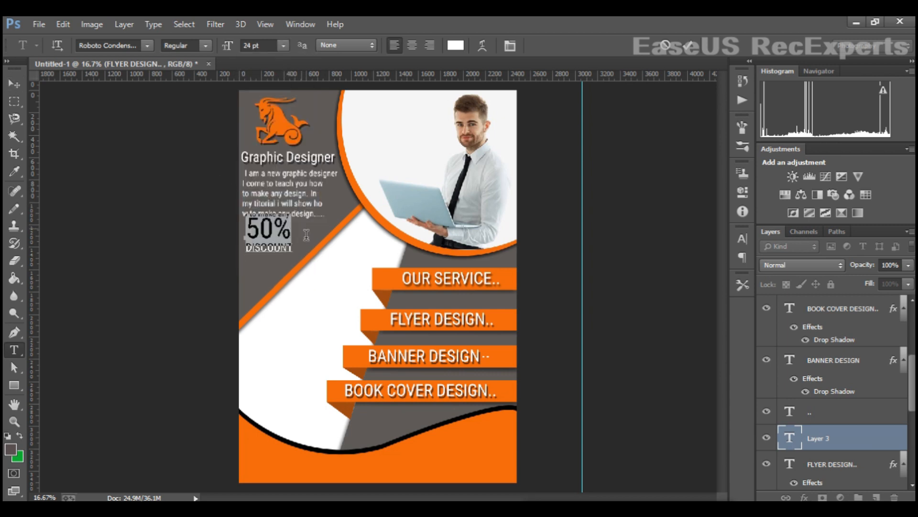
left_click(455, 45)
left_click(348, 144)
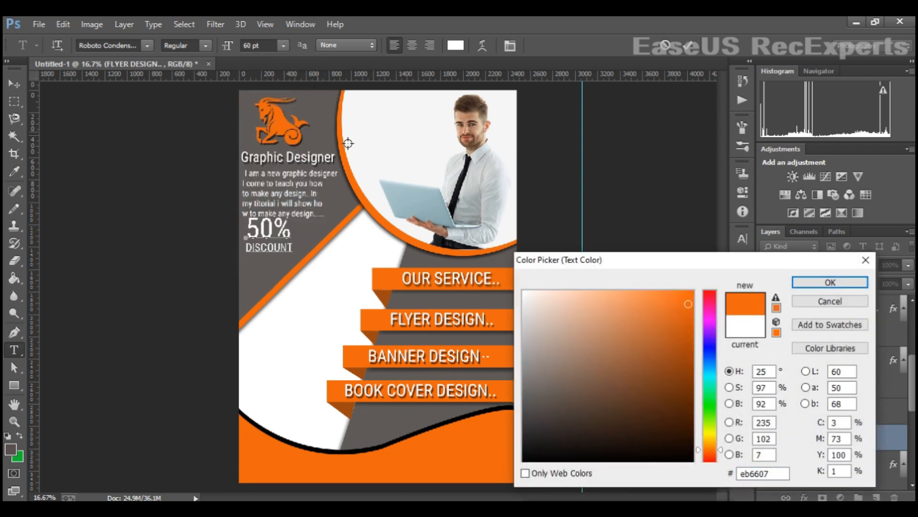
left_click(830, 282)
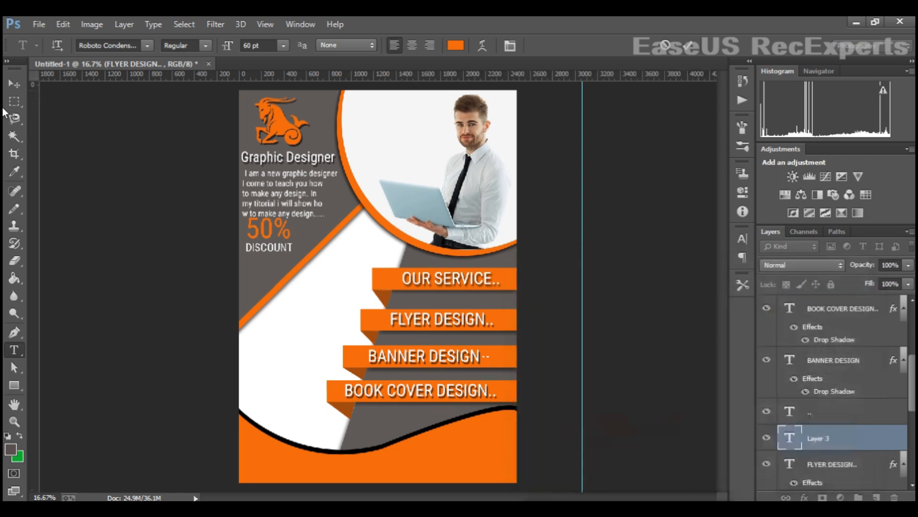
Step: Move the discount text slightly down and left, clear of the paragraph, and append ".." after "DISCOUNT"
left_click(15, 84)
left_click_drag(259, 247, 261, 252)
left_click(14, 349)
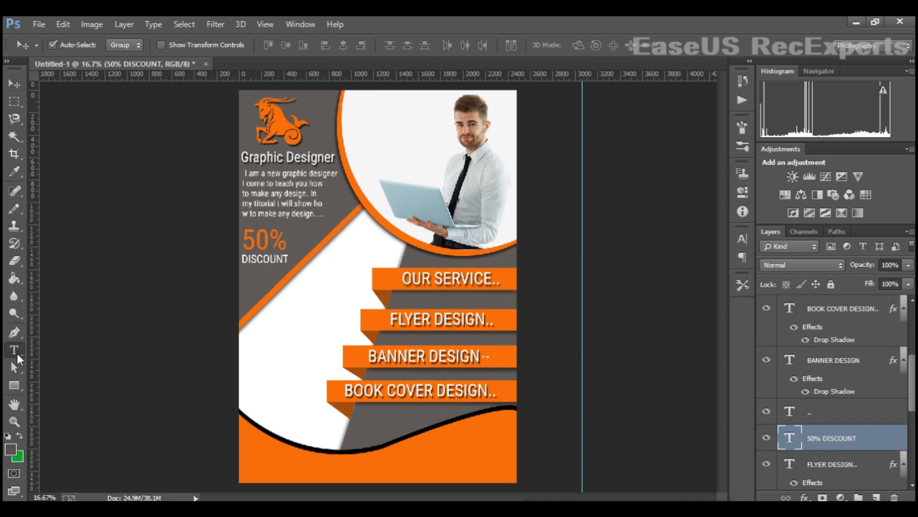
left_click(288, 259)
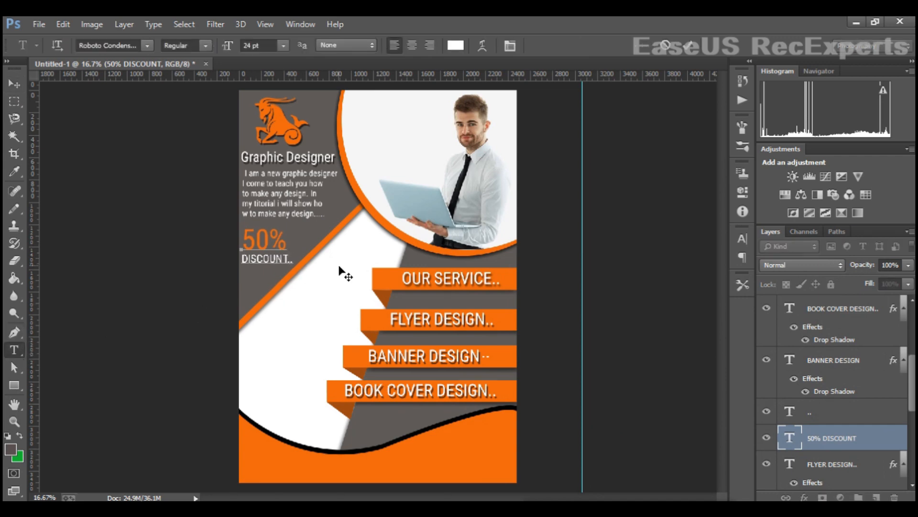
left_click(15, 84)
Step: Copy the drop shadow from the "BANNER DESIGN" layer to the "50% DISCOUNT.." text layer
right_click(835, 446)
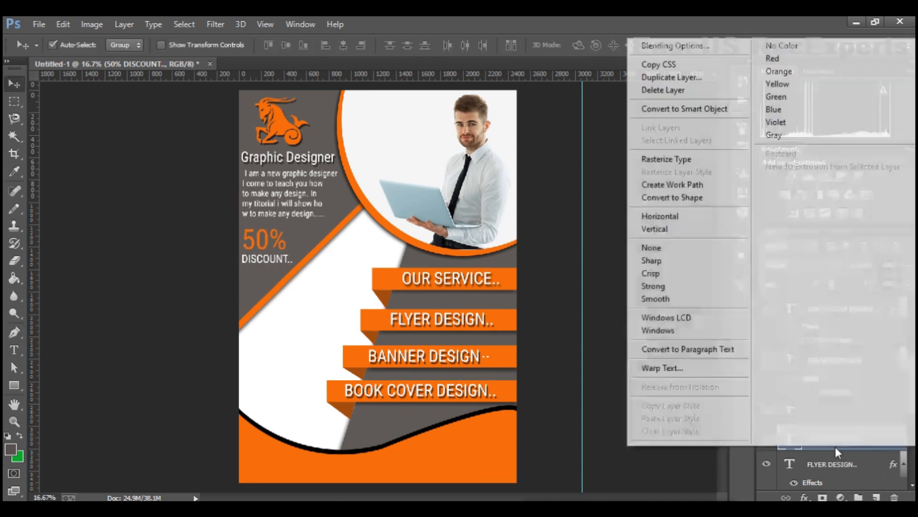
left_click(587, 404)
left_click(844, 397)
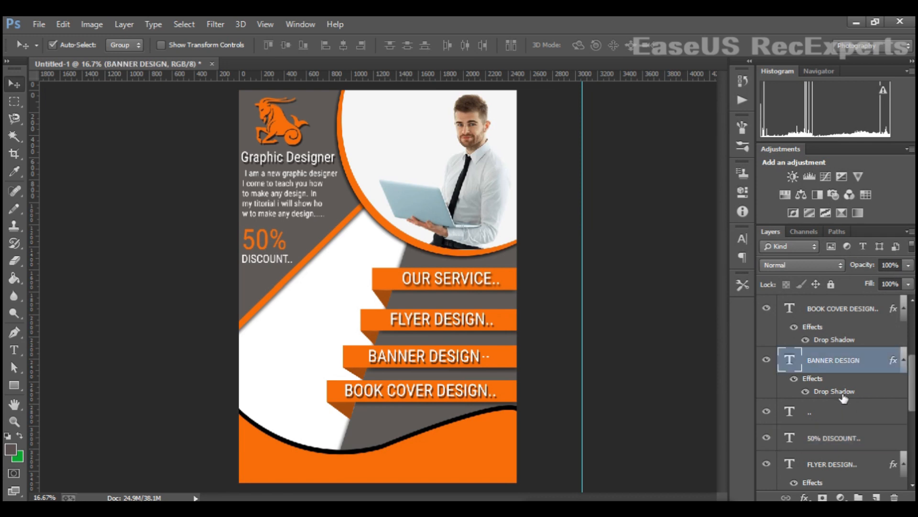
left_click_drag(844, 400, 844, 438)
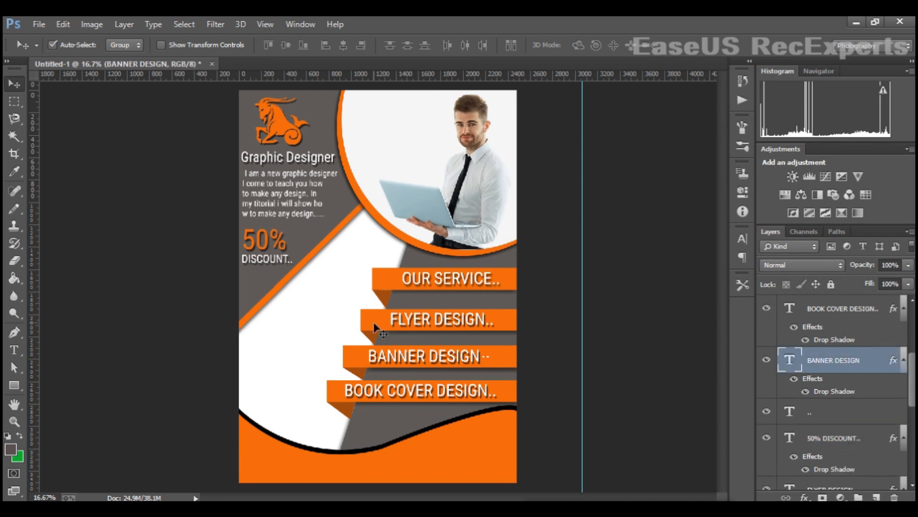
Step: Add a white 36 pt "CONTACT US" text over the orange wave at the flyer's lower right
key("t")
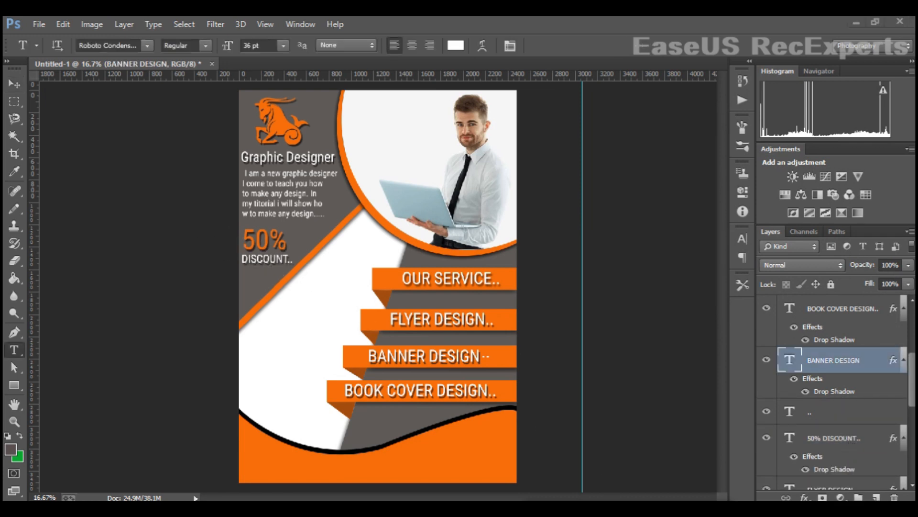
left_click(438, 445)
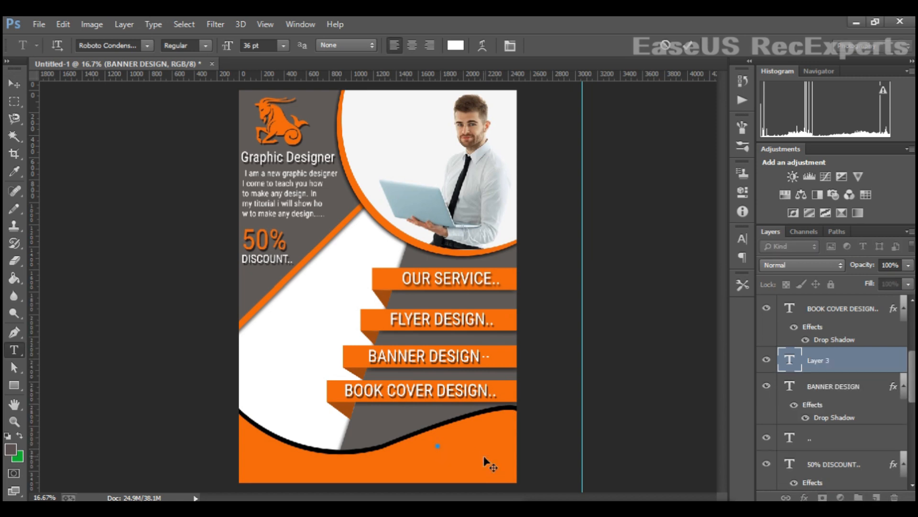
type("CONTACT U")
Step: Copy the contact text, delete it, and paste it back into the same text layer
left_click_drag(439, 447, 523, 447)
key("ctrl+c")
right_click(521, 444)
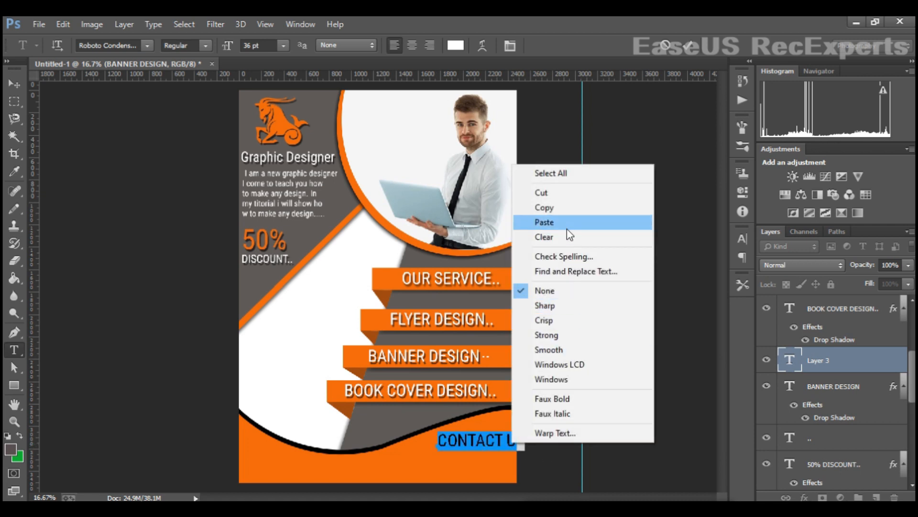
left_click(565, 208)
key("BackSpace")
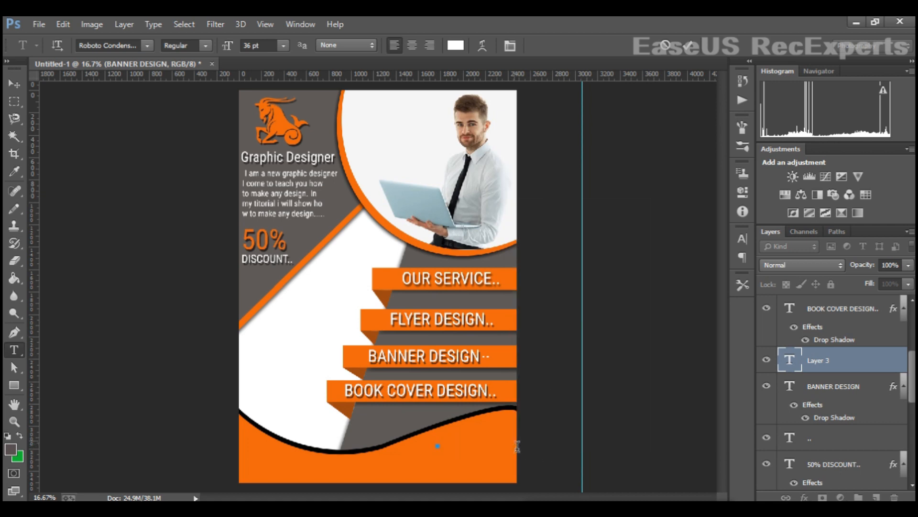
right_click(441, 443)
left_click(483, 221)
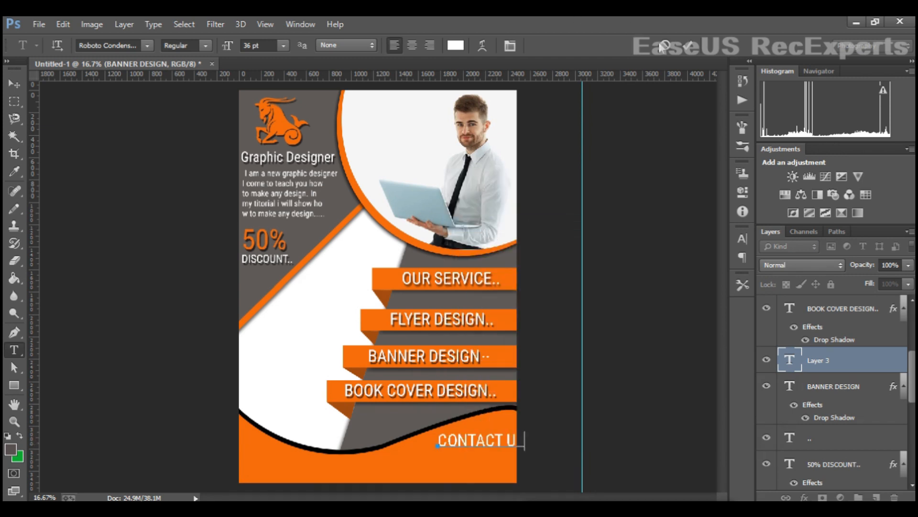
Step: Commit the contact text and move it slightly left and down so it fits inside the flyer
left_click(686, 47)
key("v")
mouse_move(455, 442)
left_mouse_down()
mouse_move(434, 442)
mouse_move(446, 445)
left_mouse_up()
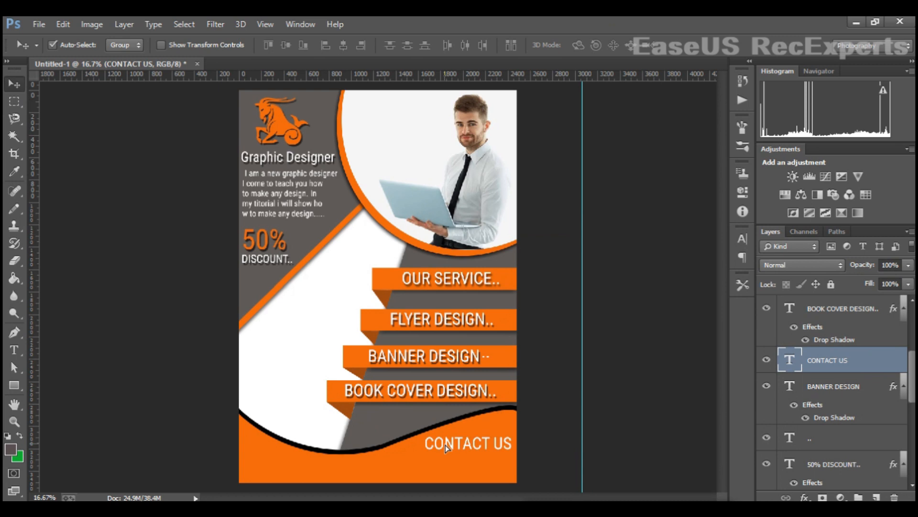
Step: Append ".." to "CONTACT US" and move the text slightly left and down
left_click(14, 349)
left_click(513, 452)
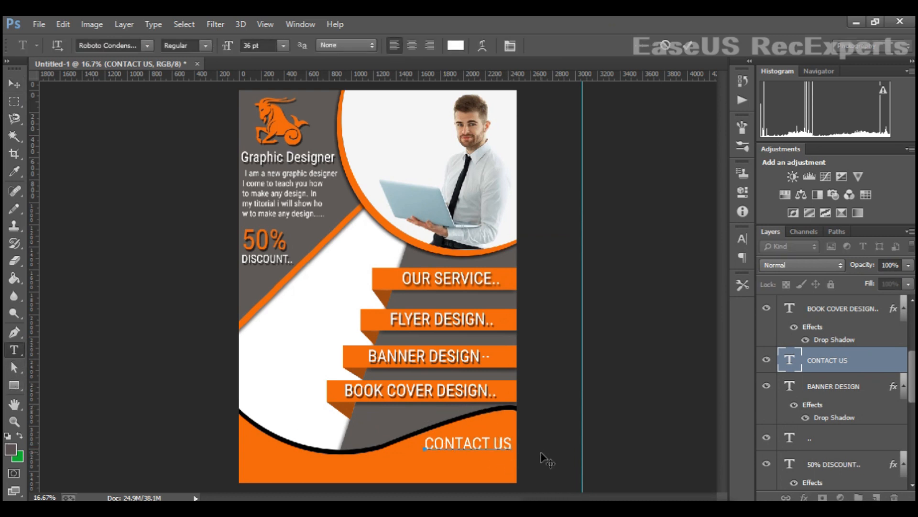
left_click(14, 83)
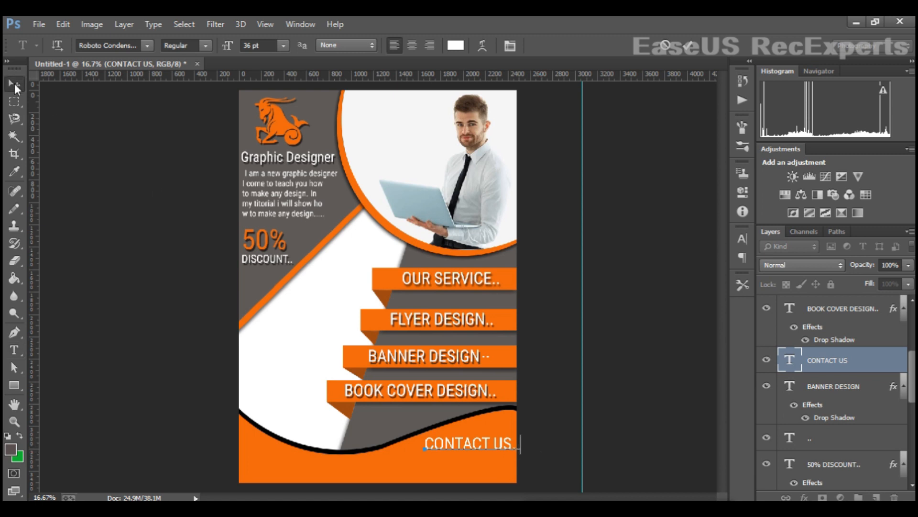
left_click_drag(469, 446, 462, 449)
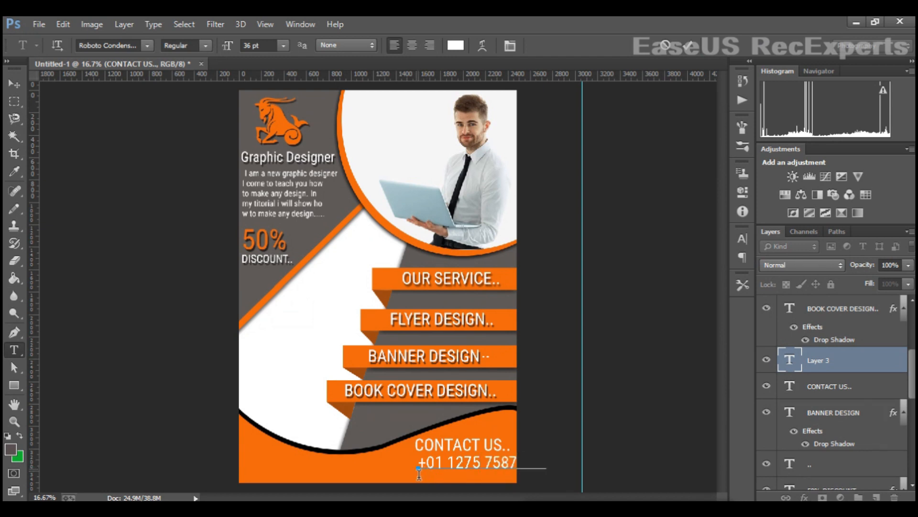
Step: Commit the phone number text and move it left and slightly down beneath "CONTACT US.." so it fits inside the flyer
left_click(14, 84)
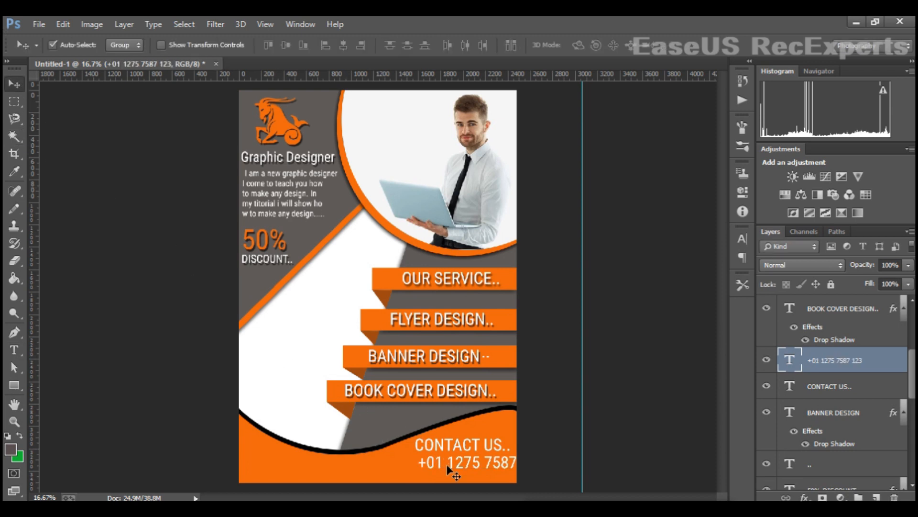
left_click_drag(448, 467, 420, 471)
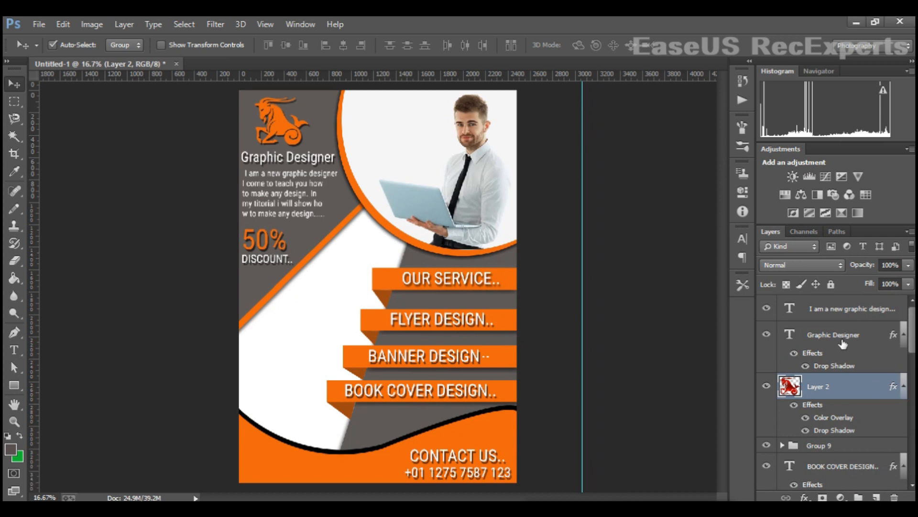
Step: Duplicate the goat logo with its "Graphic Designer" title into the orange footer's lower-left corner, scaled to about 61%
left_click(841, 336, "shift")
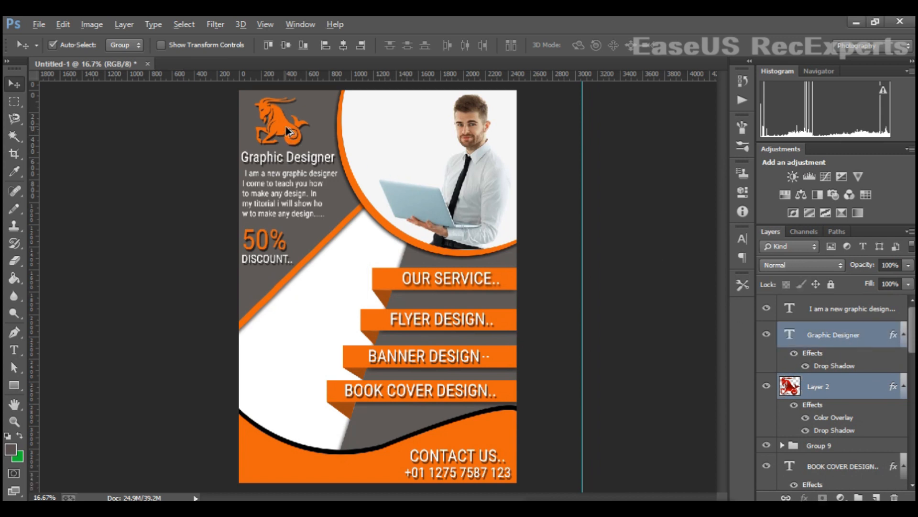
left_click_drag(293, 140, 319, 449)
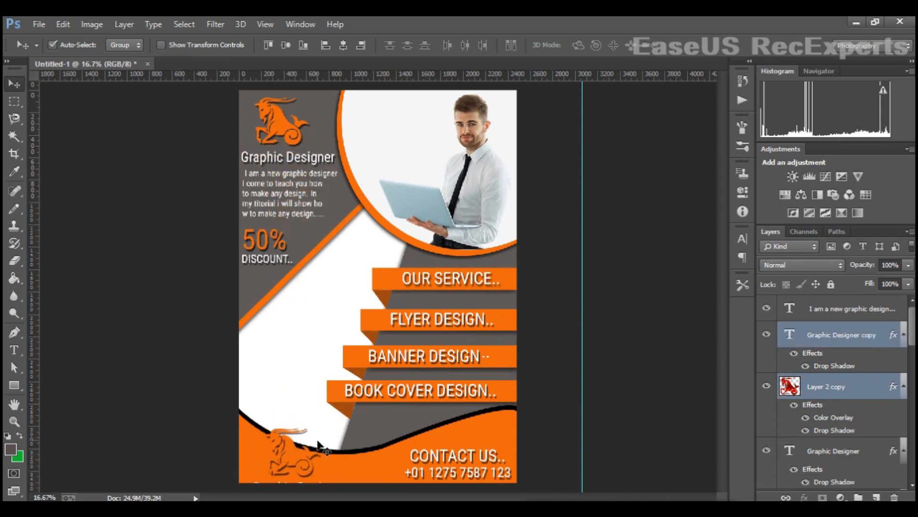
key("ctrl+t")
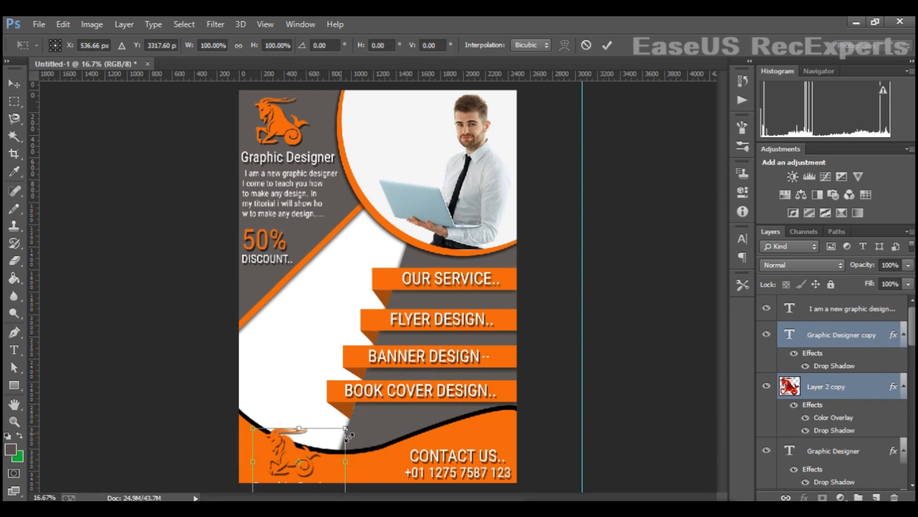
left_click_drag(348, 435, 289, 457)
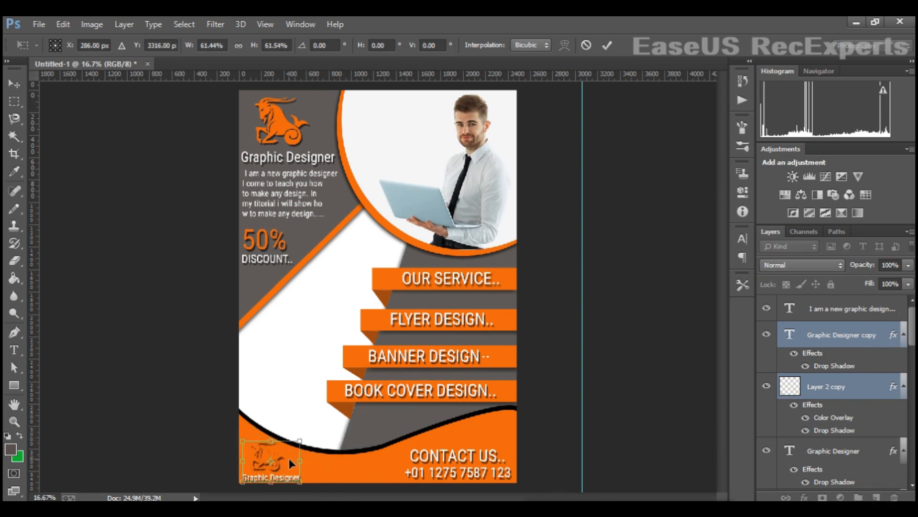
key("Return")
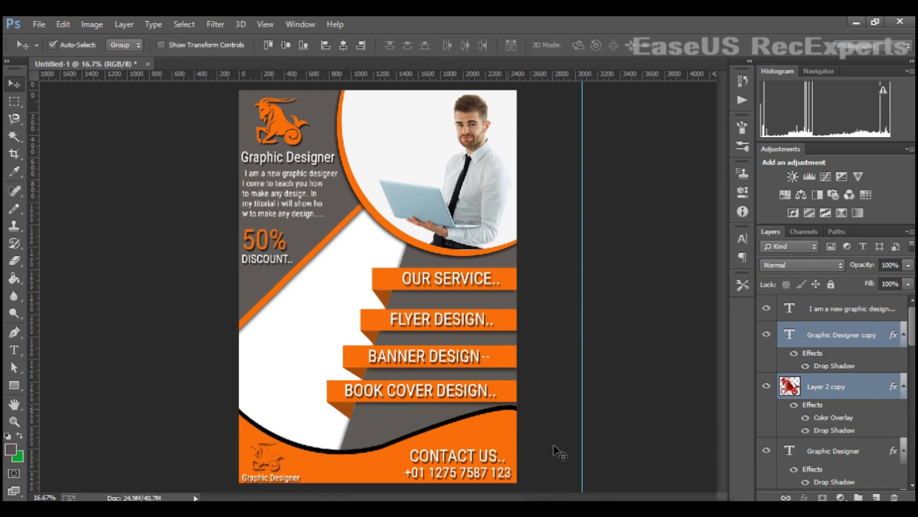
Step: Select the footer logo's "Layer 2 copy" layer and turn off its visibility
left_click(825, 386)
left_click(769, 386)
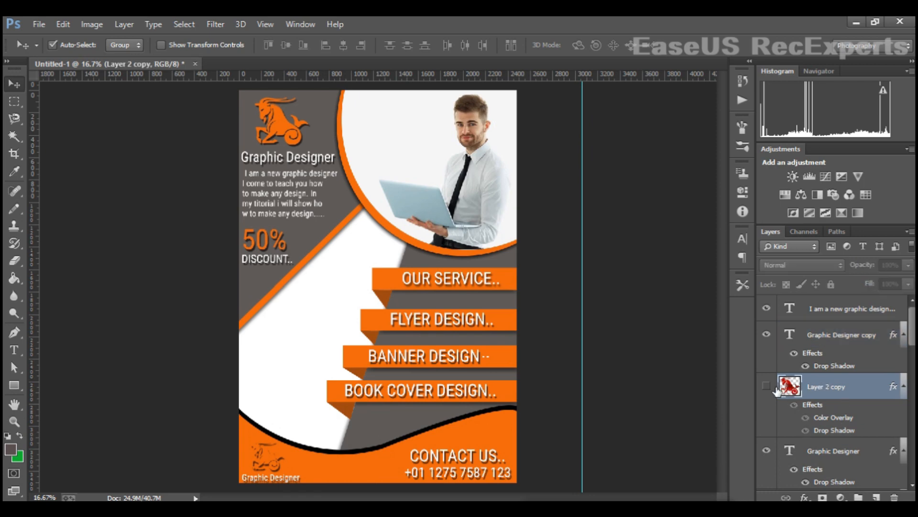